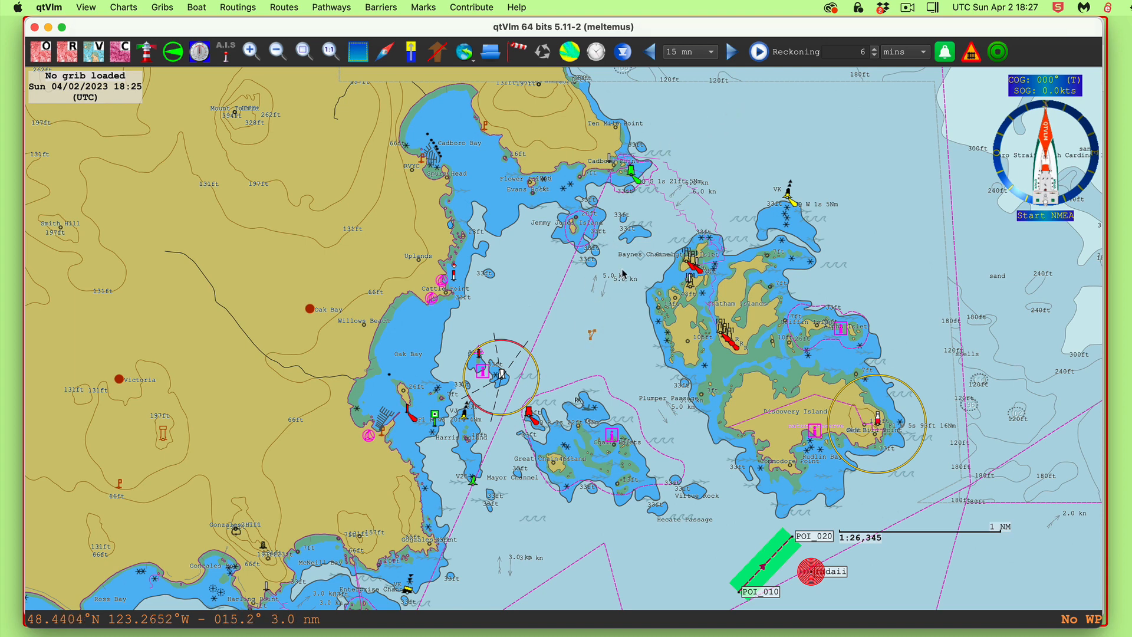
Zoom and pan the chart to frame Cadboro Bay, Oak Bay and Trial Islands around Victoria
{"action": "scroll", "coordinate": [633, 318], "scroll_direction": "up", "scroll_amount": 3}
{"action": "scroll", "coordinate": [631, 321], "scroll_direction": "down", "scroll_amount": 2}
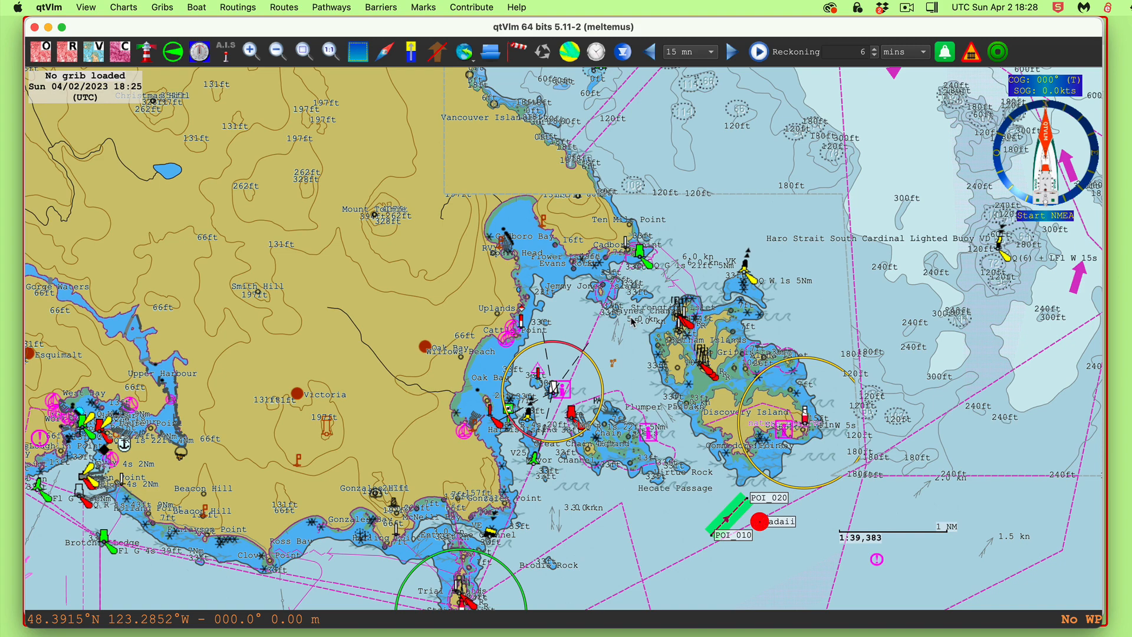
{"action": "left_click_drag", "start_coordinate": [652, 336], "coordinate": [699, 265]}
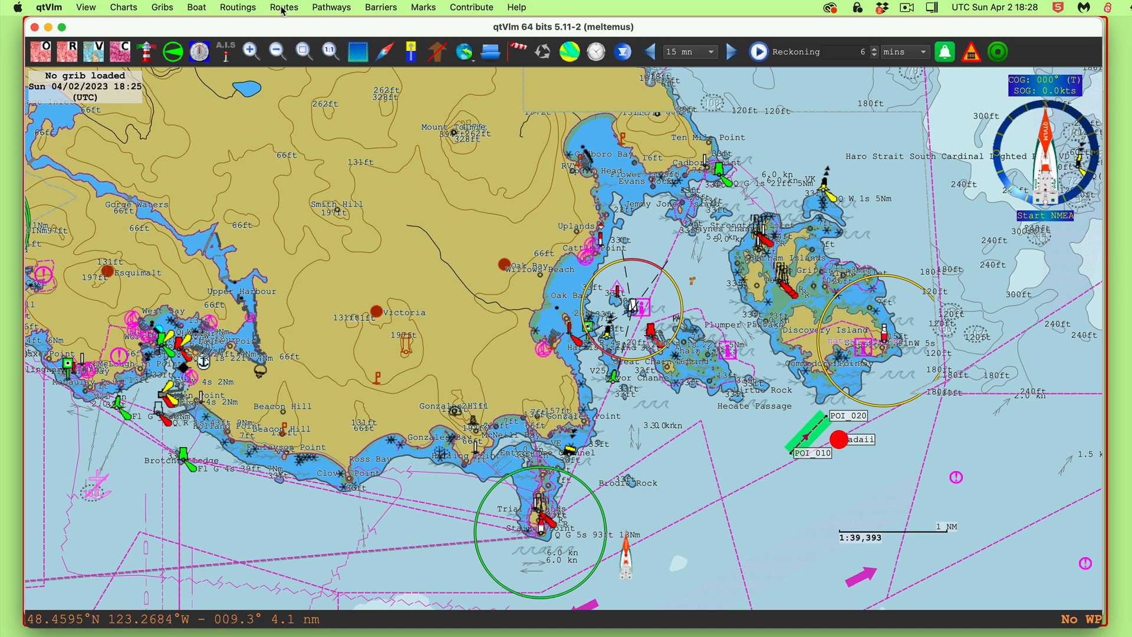
Create a new pathway set to start from its first mark
{"action": "left_click", "coordinate": [345, 8]}
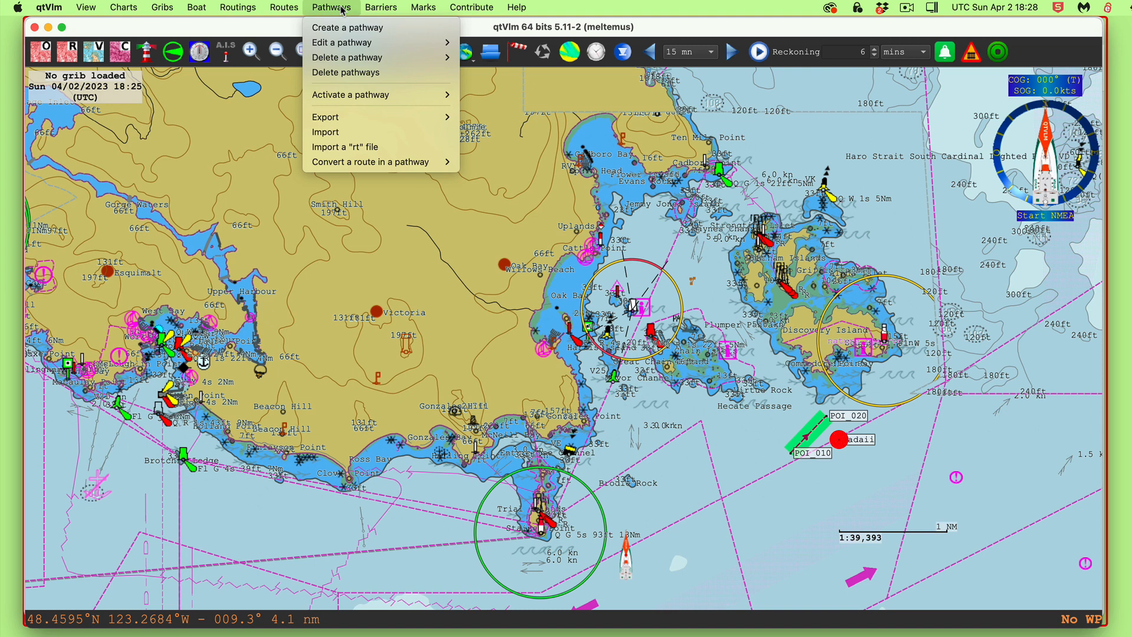
{"action": "mouse_move", "coordinate": [342, 43]}
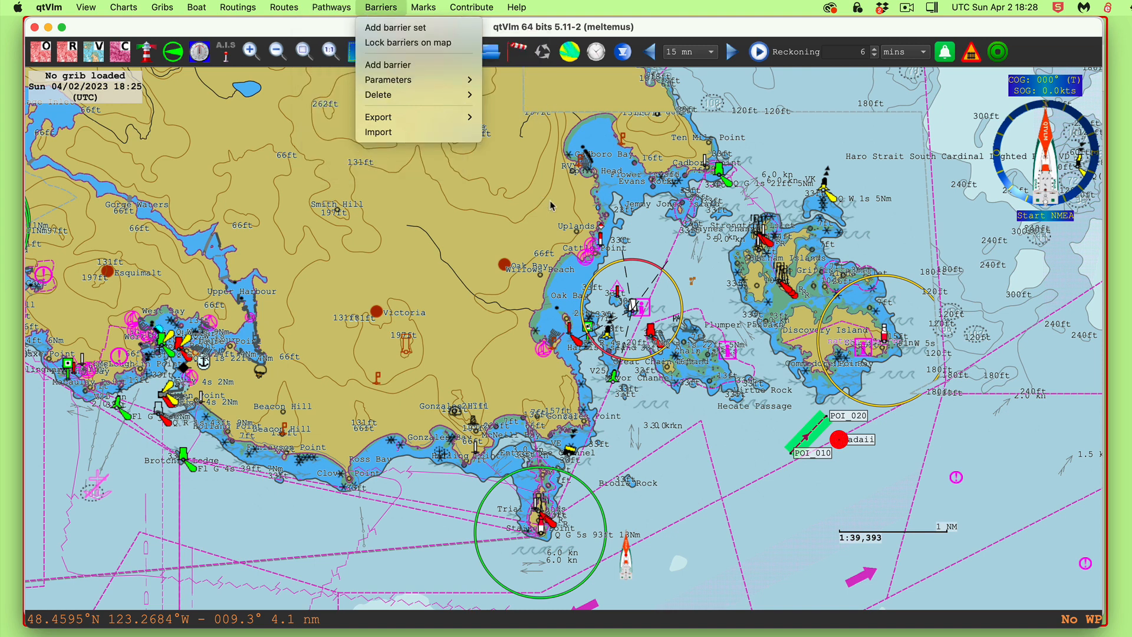
{"action": "left_click", "coordinate": [869, 210]}
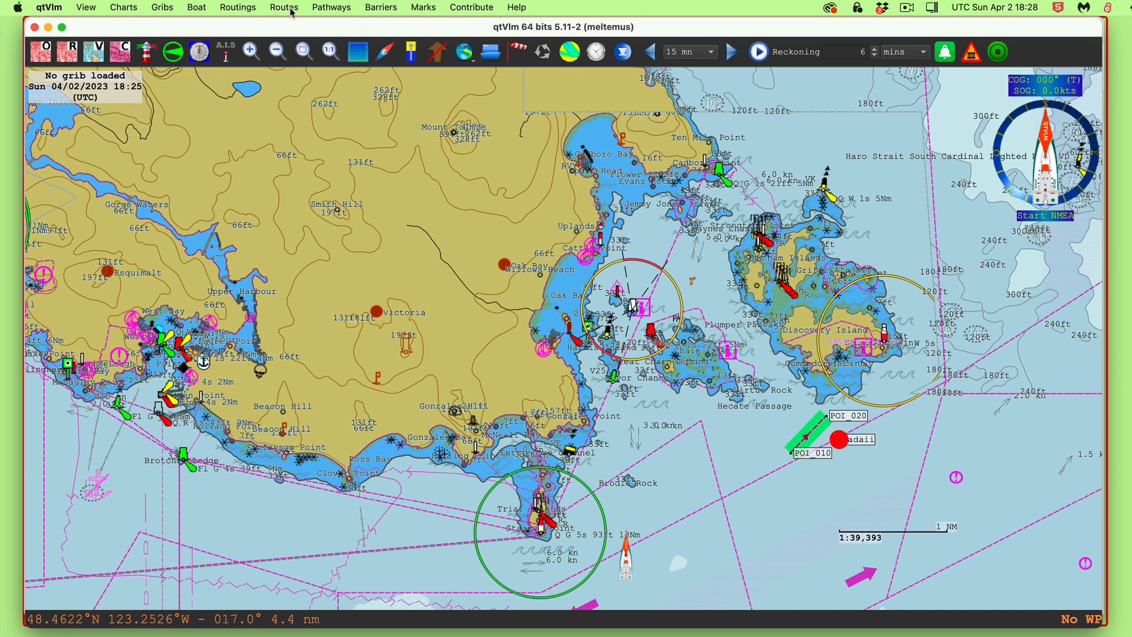
{"action": "left_click", "coordinate": [332, 8]}
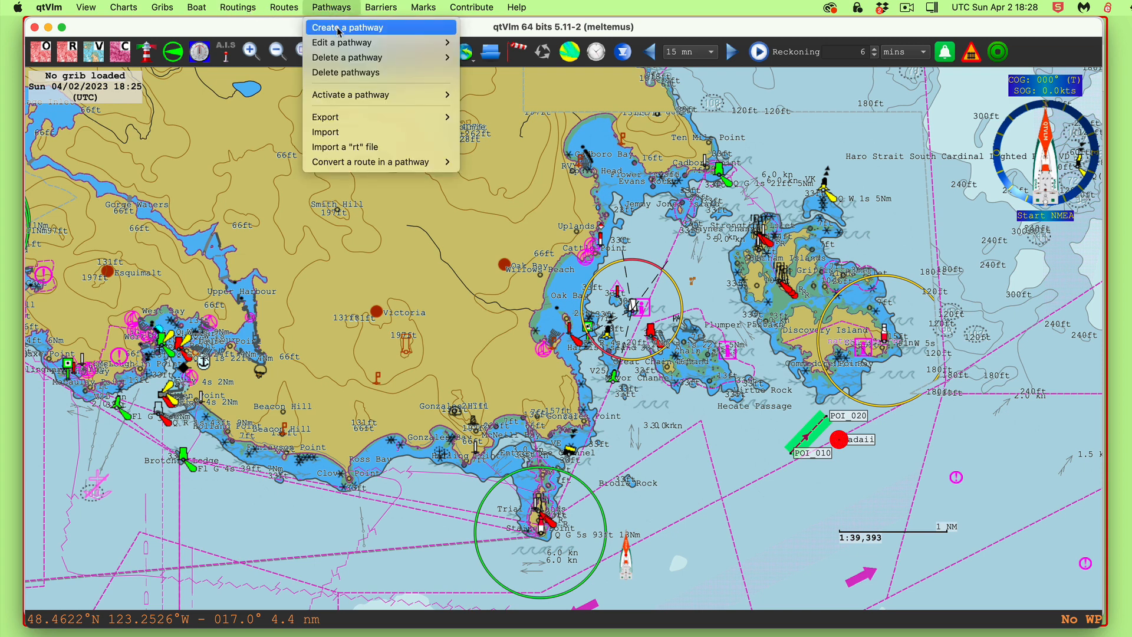
{"action": "left_click", "coordinate": [330, 30]}
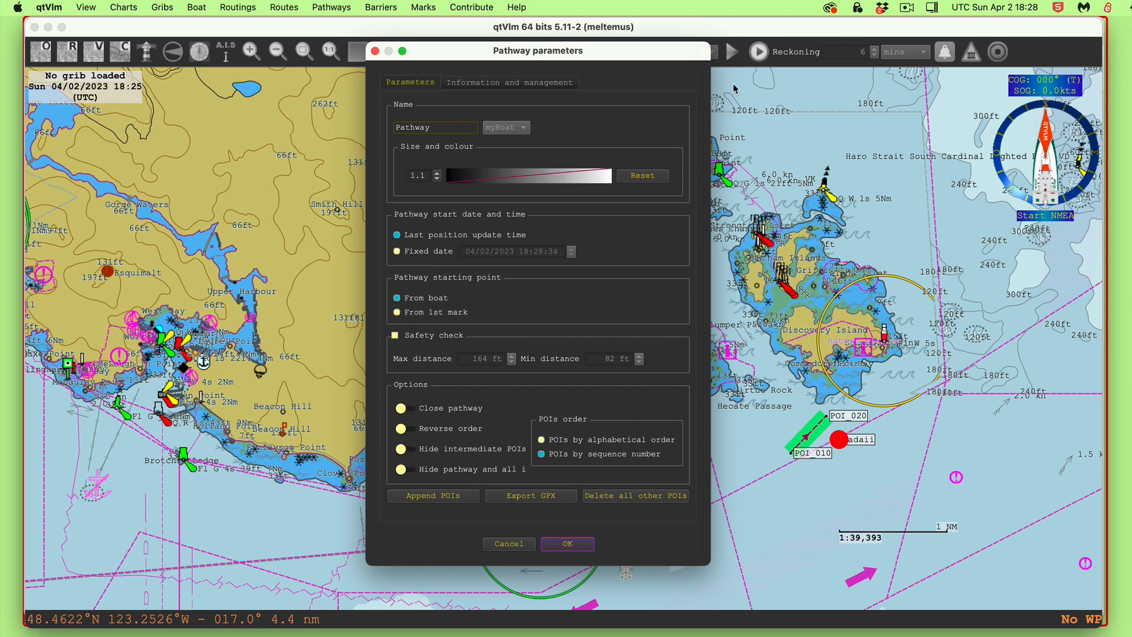
{"action": "left_click", "coordinate": [397, 314]}
Dismiss the duplicate-name warning and rename the pathway to 'scratch 2'
{"action": "left_click", "coordinate": [440, 496]}
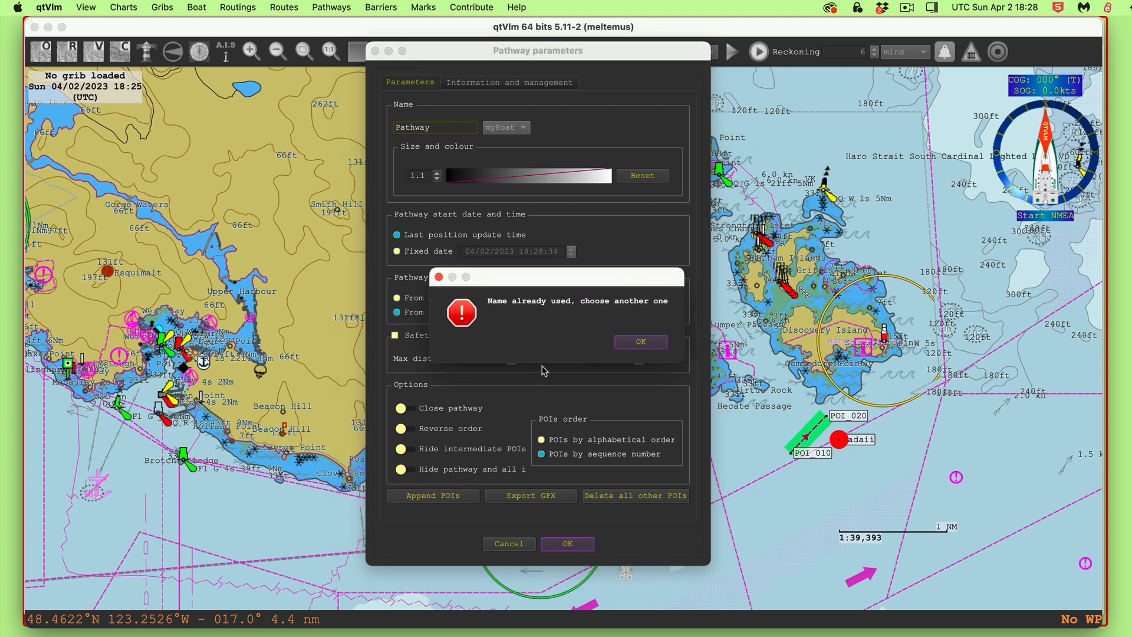
{"action": "left_click", "coordinate": [639, 342]}
{"action": "left_click_drag", "start_coordinate": [443, 124], "coordinate": [360, 116]}
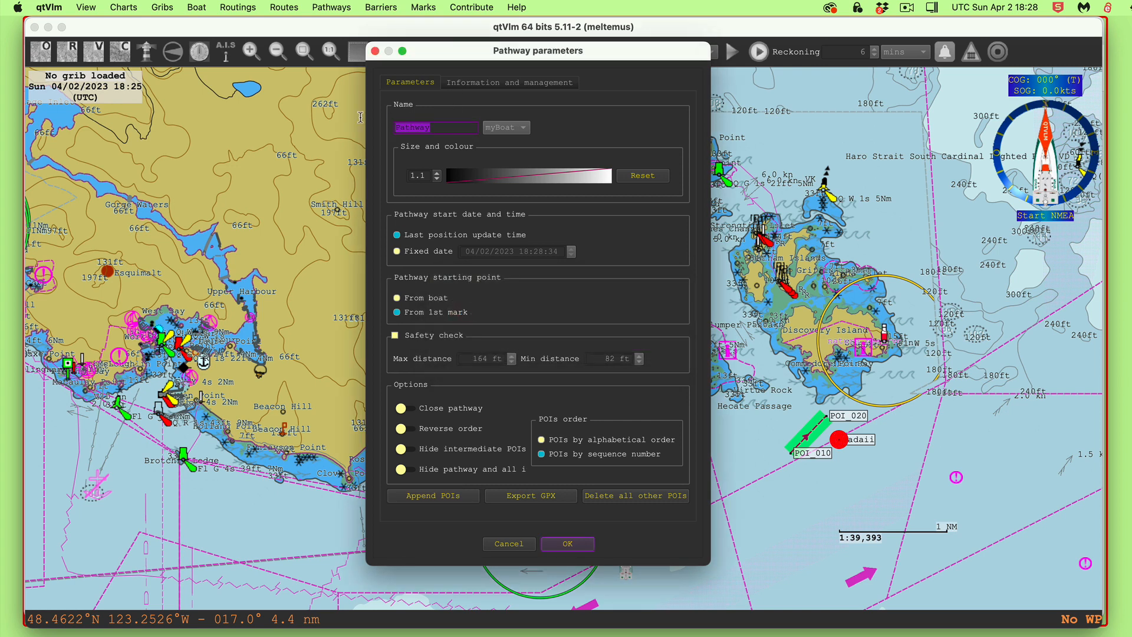
{"action": "type", "text": "scratch 2"}
Append six waypoints from north of Ten Mile Point via Baynes Channel, Oak Bay and Trial Islands to west of Victoria
{"action": "left_click", "coordinate": [432, 499]}
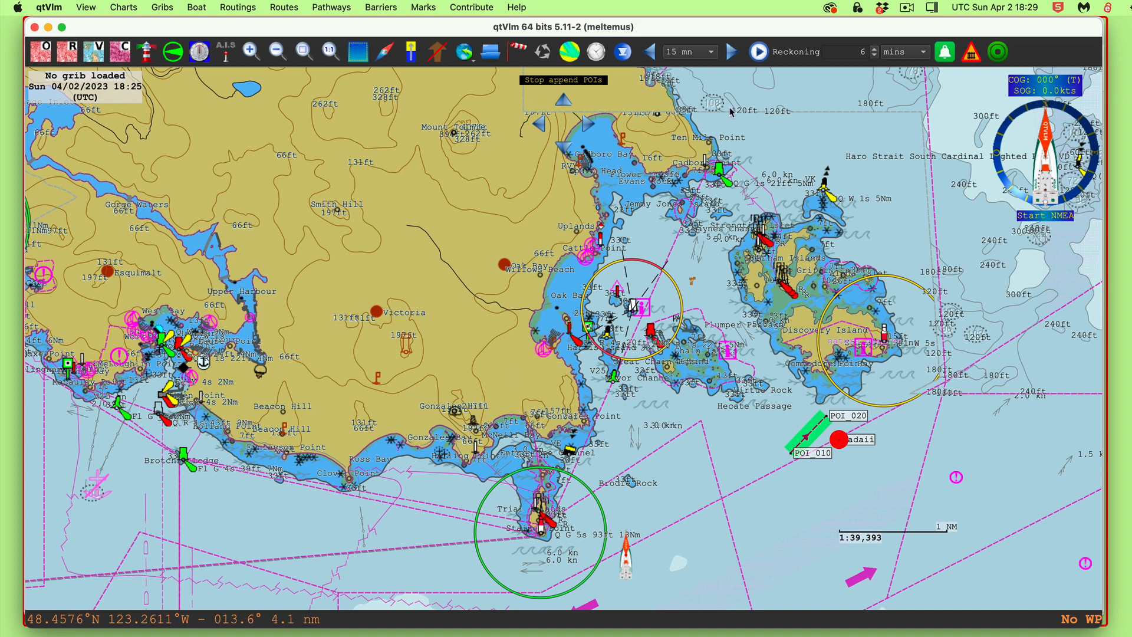
{"action": "left_click", "coordinate": [720, 94]}
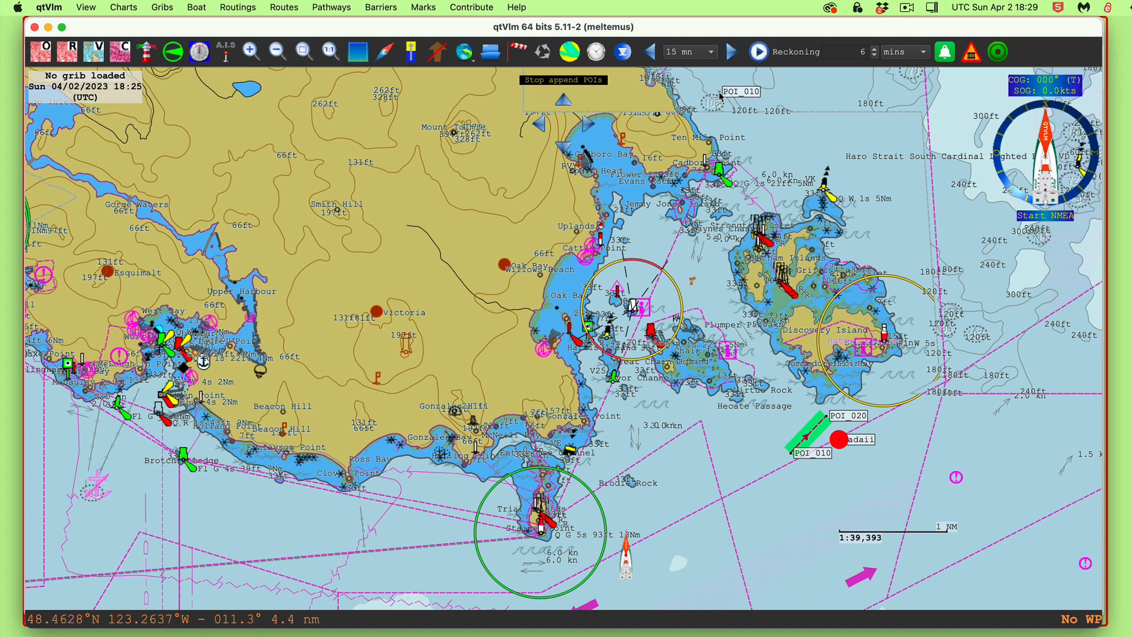
{"action": "left_click", "coordinate": [760, 193]}
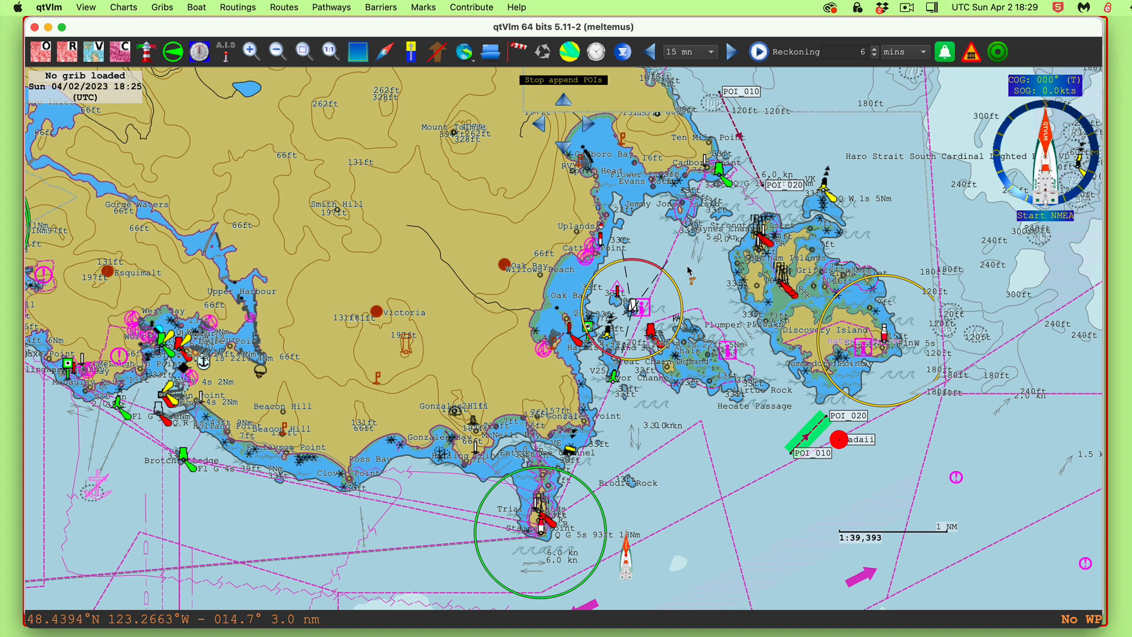
{"action": "left_click", "coordinate": [655, 310]}
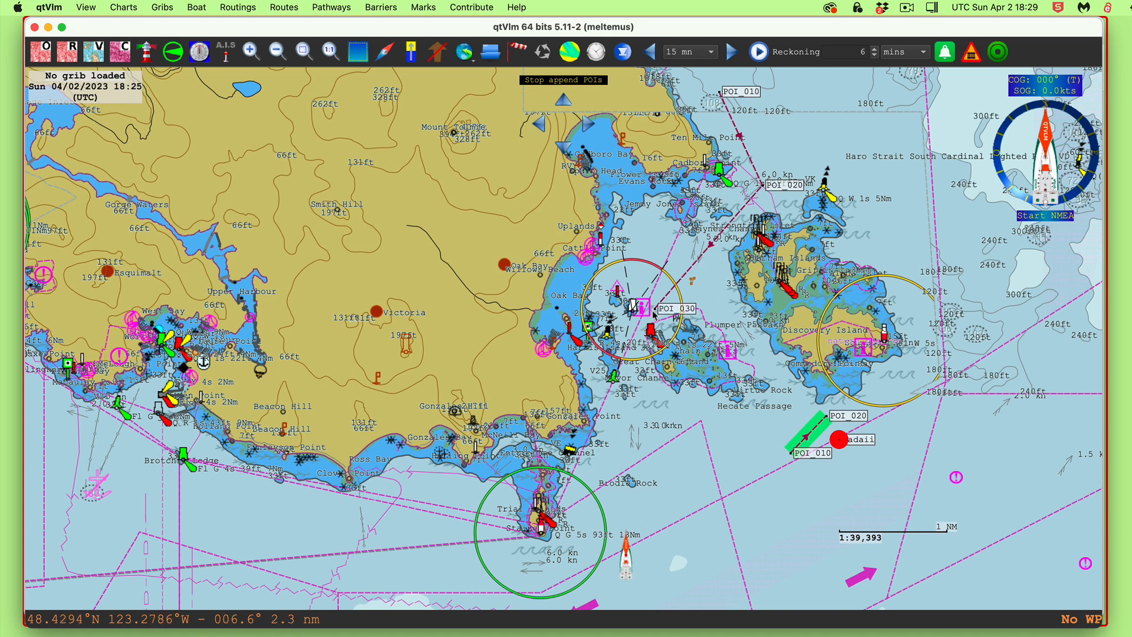
{"action": "left_click", "coordinate": [627, 427]}
{"action": "left_click", "coordinate": [544, 545]}
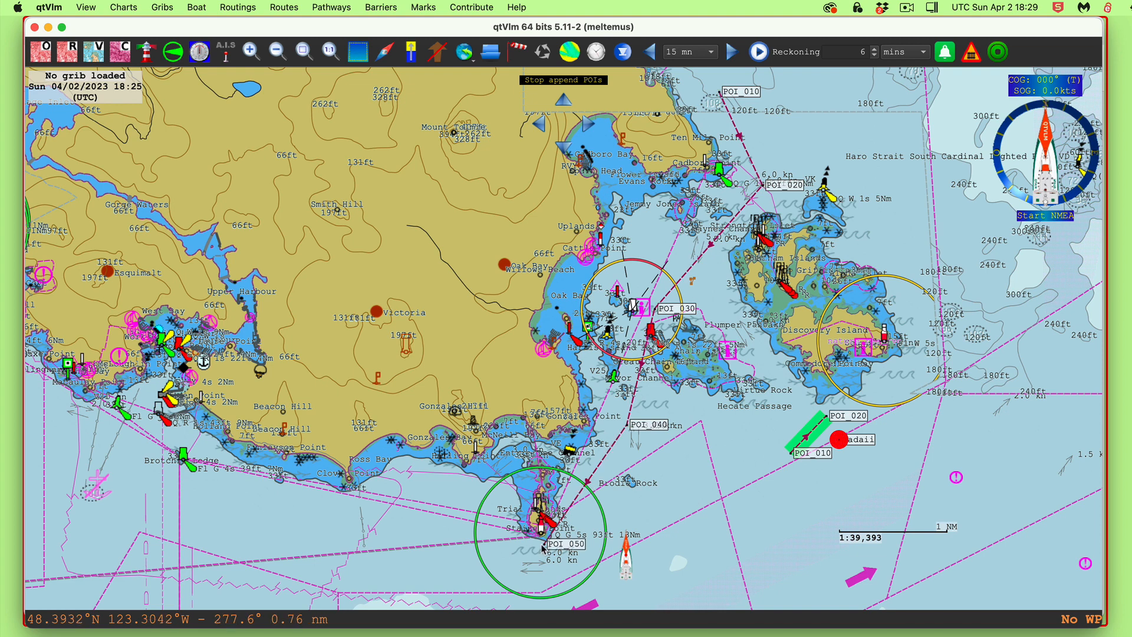
{"action": "left_click", "coordinate": [192, 445]}
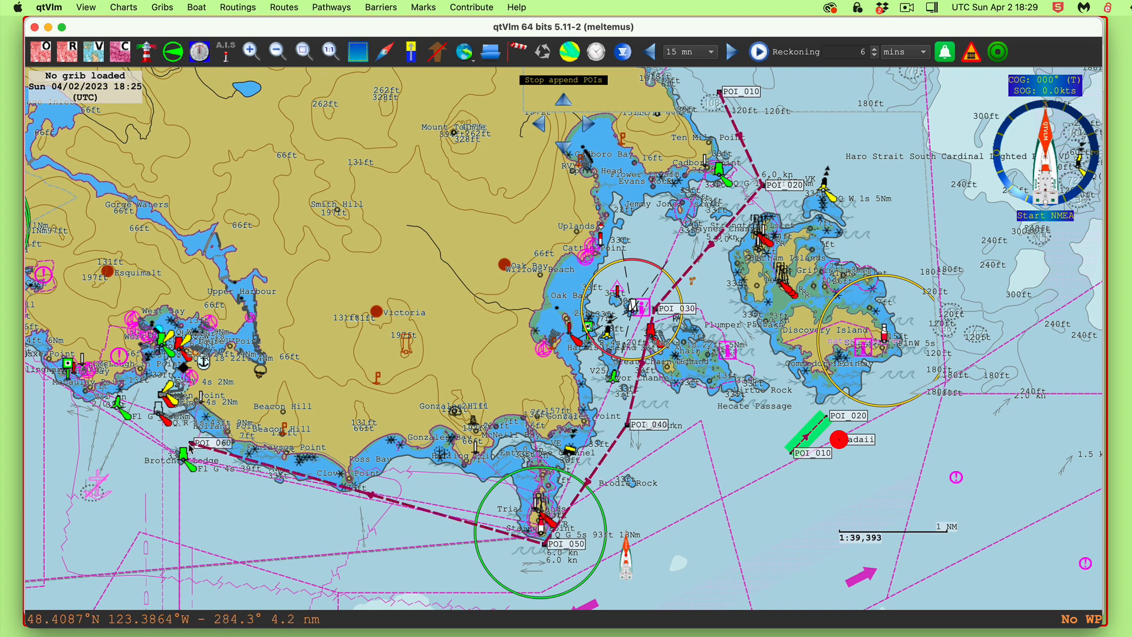
{"action": "key", "text": "Escape"}
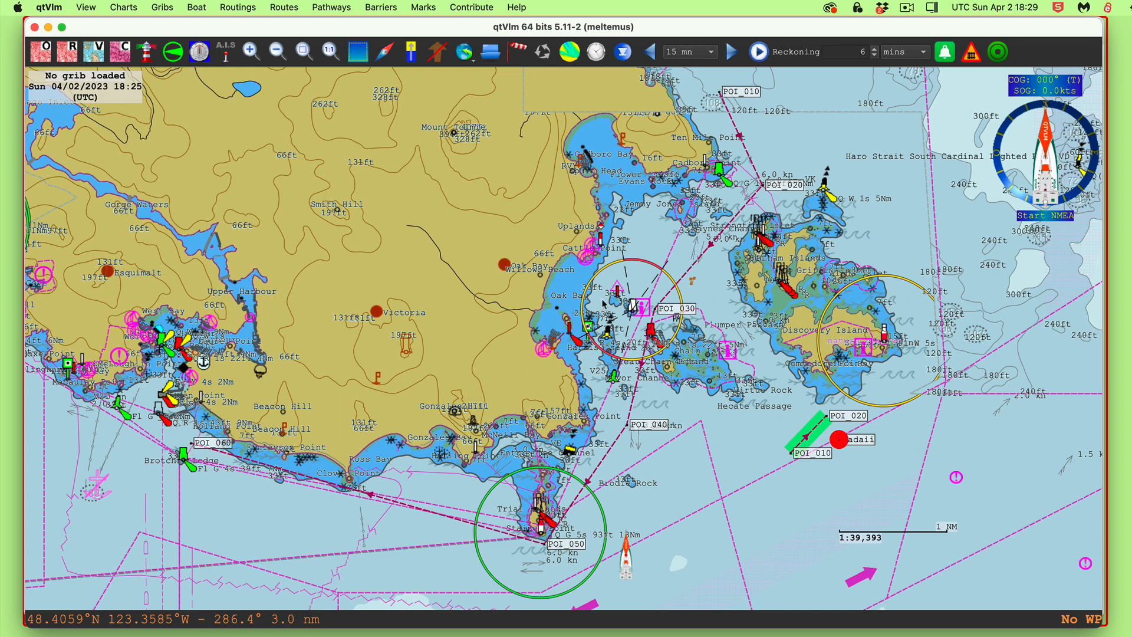
Zoom in and move POI_030 beside the reef marker off Chain Islets
{"action": "scroll", "coordinate": [665, 311], "scroll_direction": "up", "scroll_amount": 2}
{"action": "scroll", "coordinate": [665, 311], "scroll_direction": "up", "scroll_amount": 1}
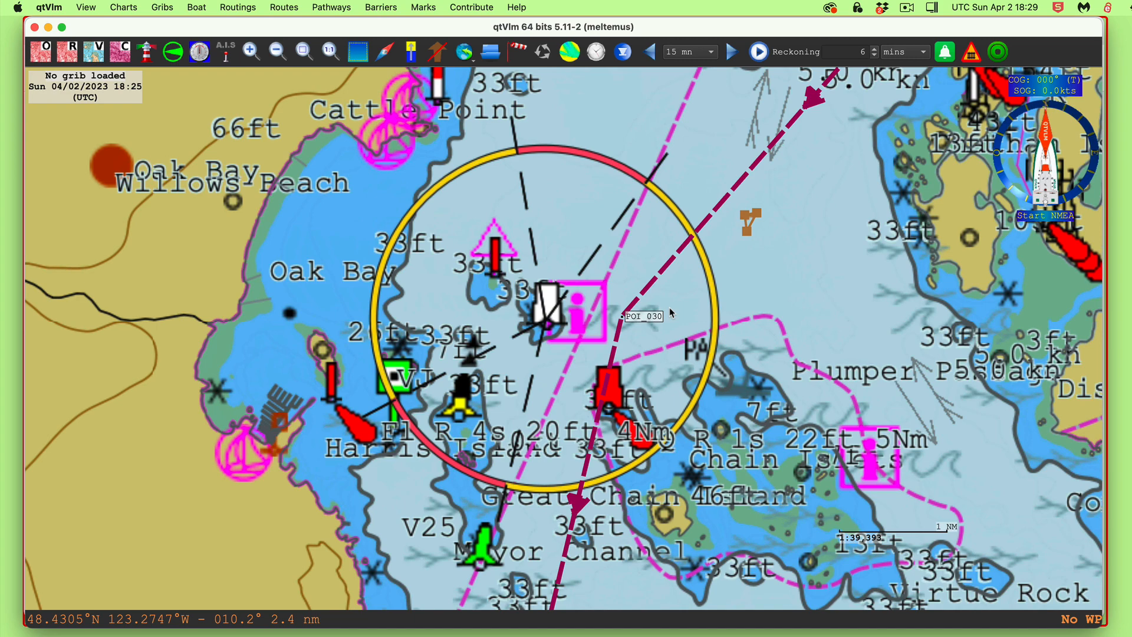
{"action": "scroll", "coordinate": [670, 309], "scroll_direction": "up", "scroll_amount": 1}
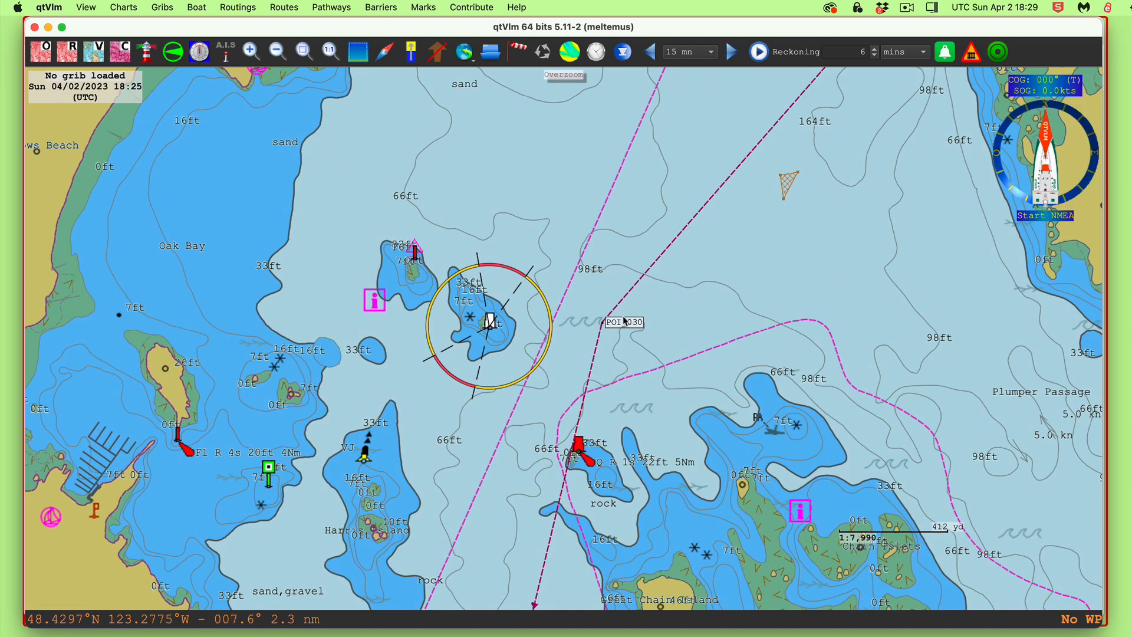
{"action": "left_click_drag", "start_coordinate": [625, 320], "coordinate": [576, 404]}
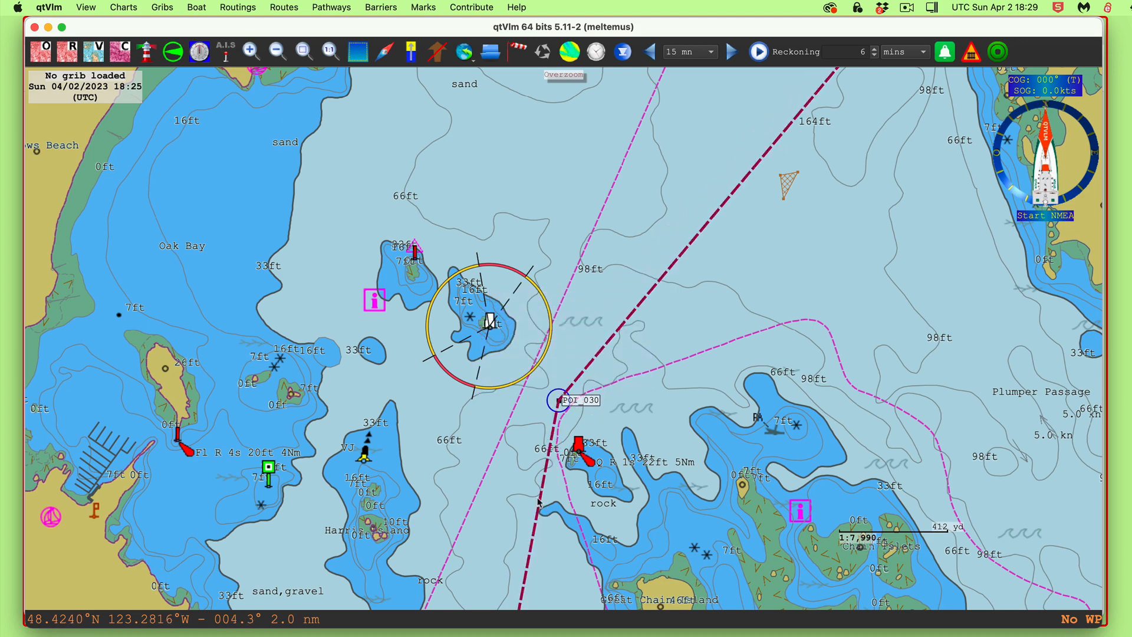
Shift POI_040 to a better spot on the leg south of Mayor Channel
{"action": "left_click_drag", "start_coordinate": [673, 535], "coordinate": [776, 250]}
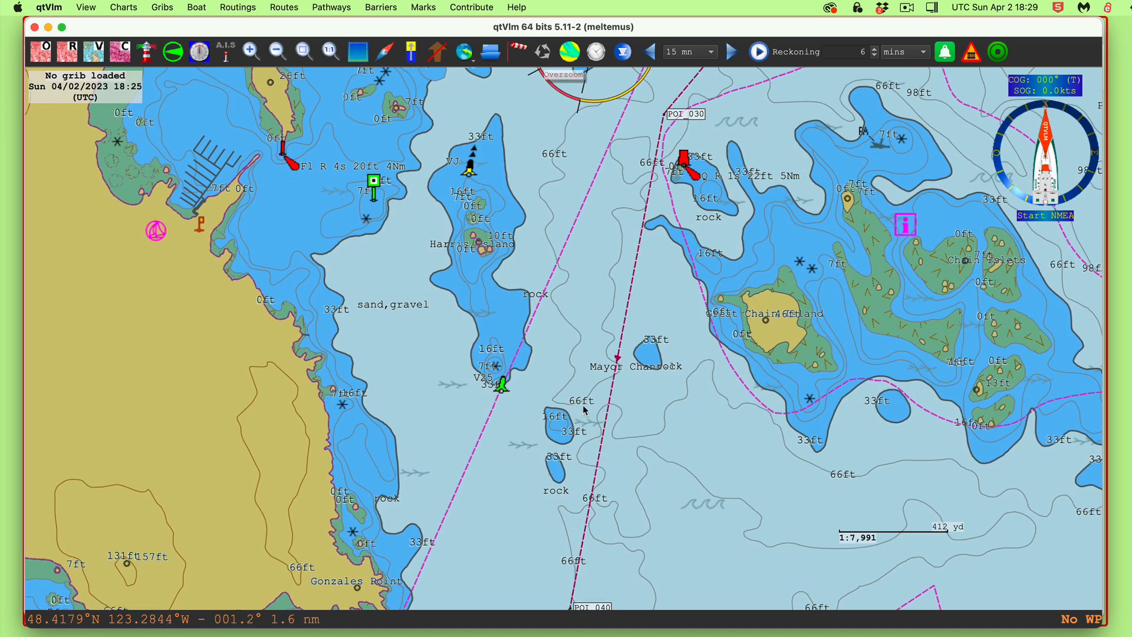
{"action": "left_click_drag", "start_coordinate": [651, 467], "coordinate": [678, 311]}
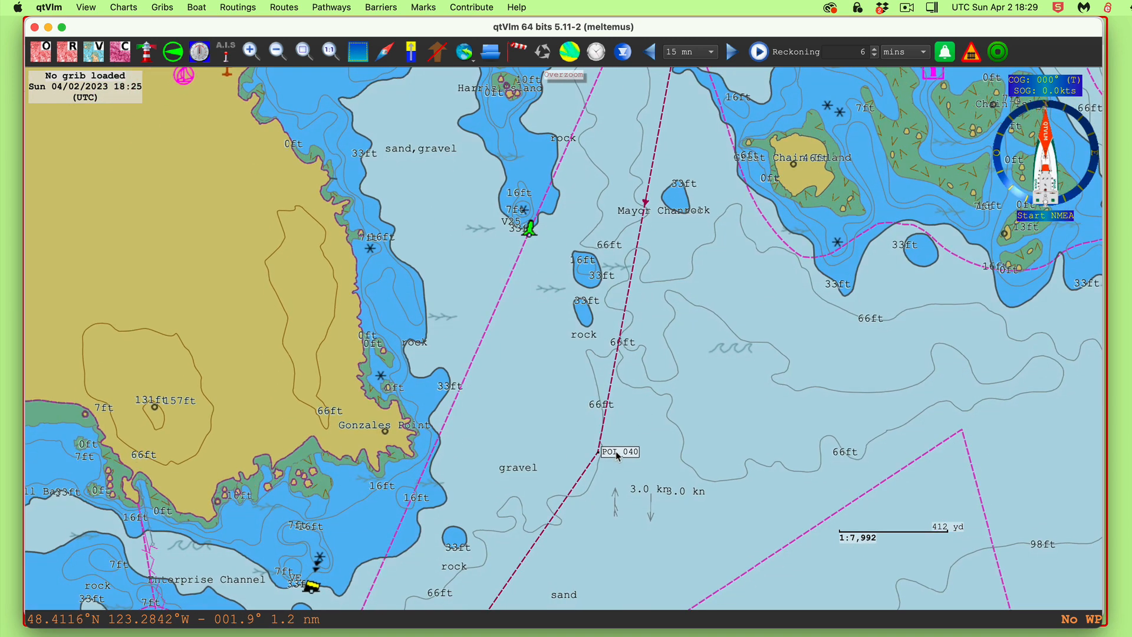
{"action": "mouse_move", "coordinate": [618, 455]}
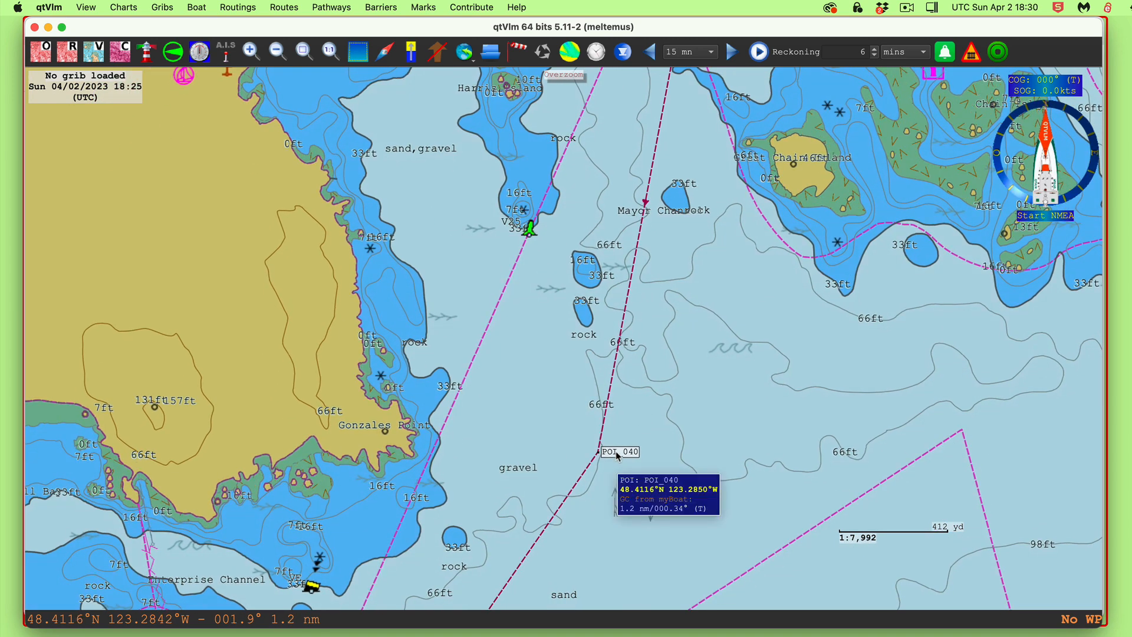
{"action": "left_click_drag", "start_coordinate": [618, 456], "coordinate": [517, 485]}
{"action": "left_click_drag", "start_coordinate": [667, 289], "coordinate": [742, 207]}
{"action": "left_click_drag", "start_coordinate": [677, 457], "coordinate": [771, 189]}
{"action": "left_click_drag", "start_coordinate": [708, 325], "coordinate": [816, 45]}
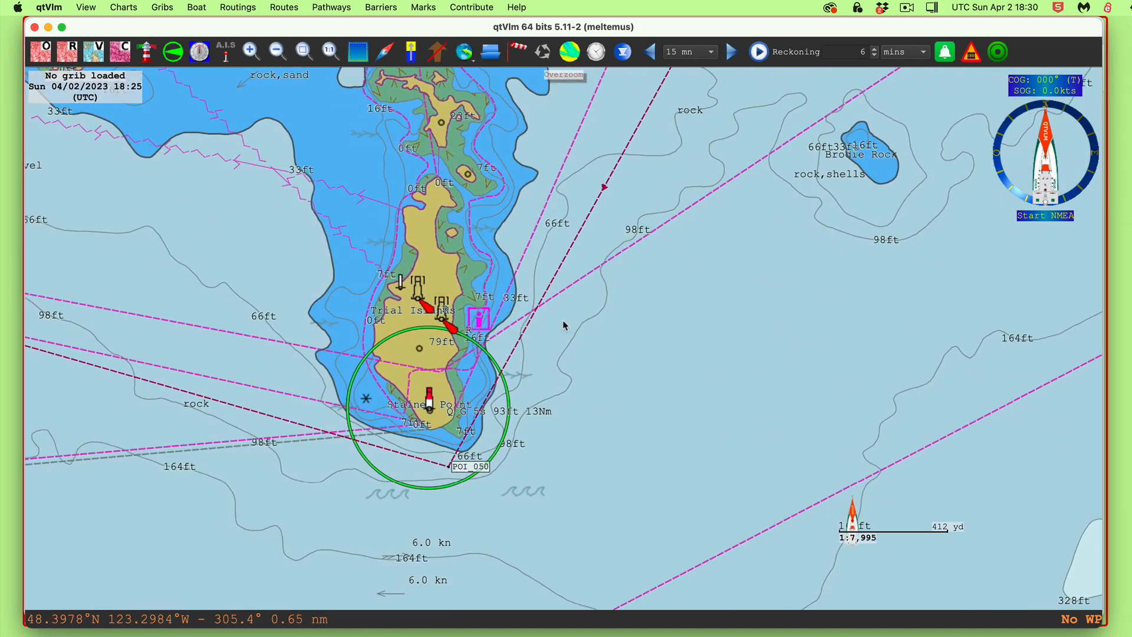
Insert waypoint POI_0401 on the Trial Islands leg and place it just east of the islands
{"action": "right_click", "coordinate": [564, 258]}
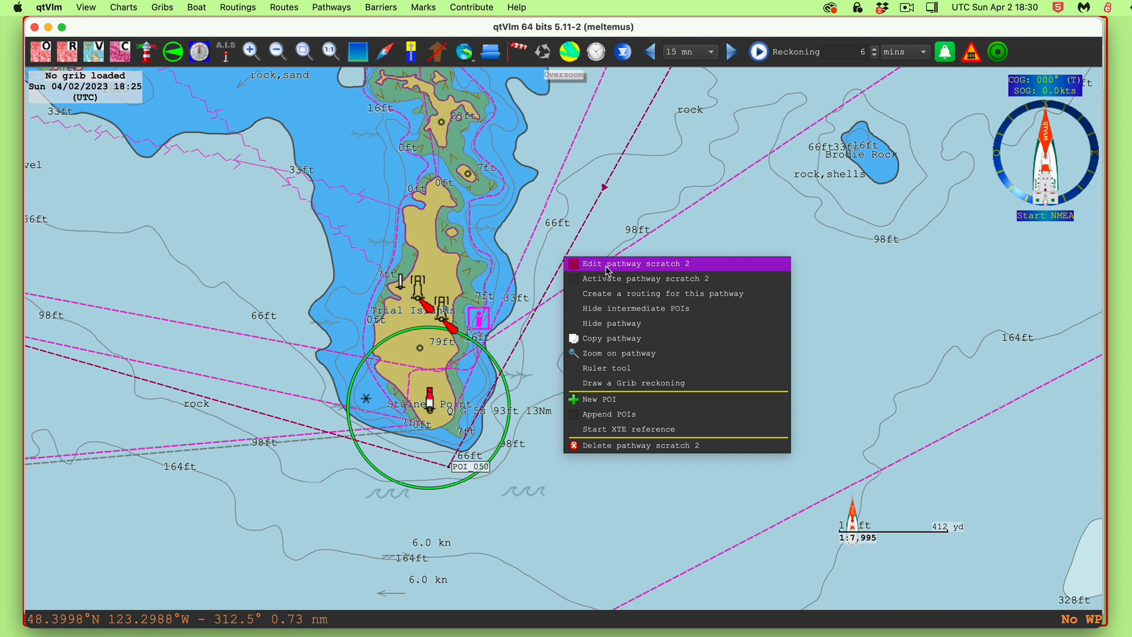
{"action": "left_click", "coordinate": [594, 397]}
{"action": "scroll", "coordinate": [594, 397], "scroll_direction": "up", "scroll_amount": 1}
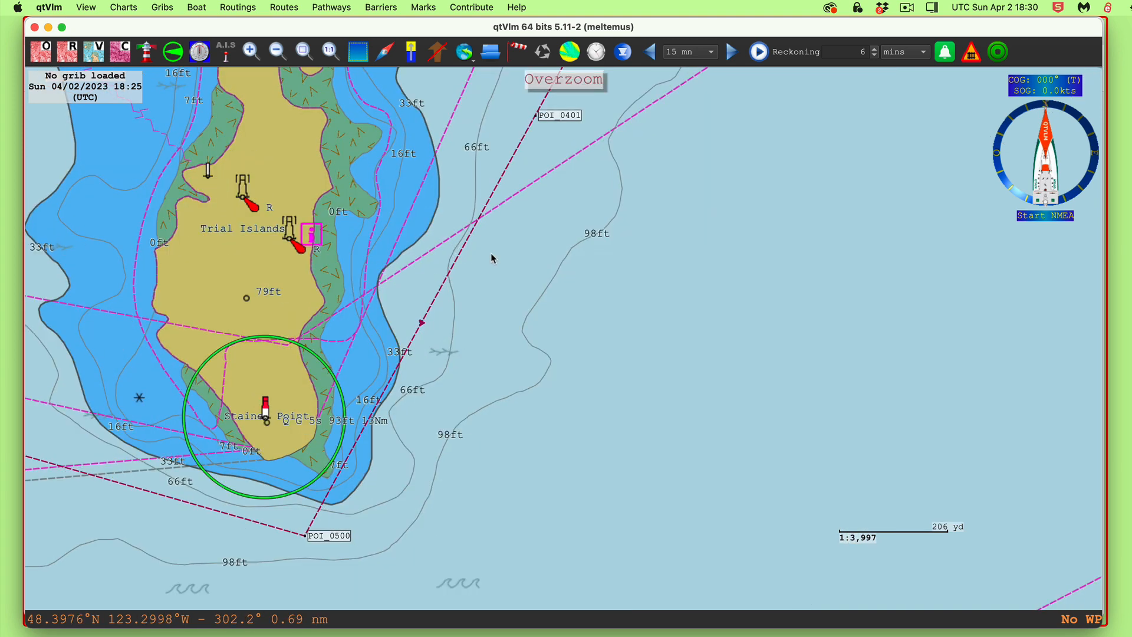
{"action": "left_click_drag", "start_coordinate": [542, 118], "coordinate": [570, 302]}
{"action": "left_click_drag", "start_coordinate": [561, 436], "coordinate": [684, 388]}
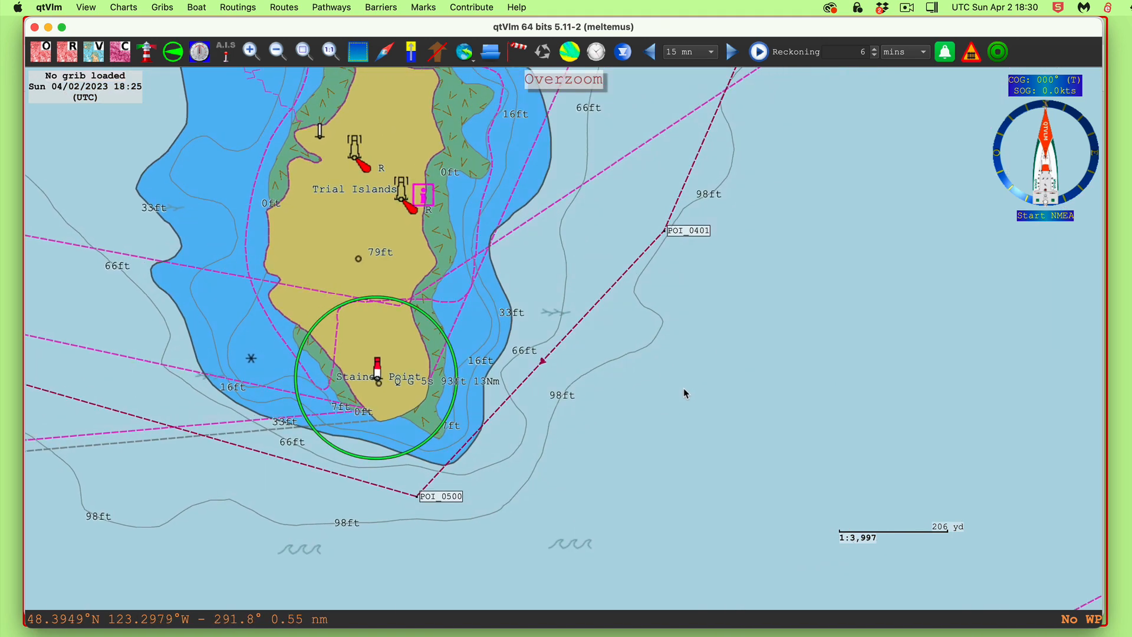
{"action": "scroll", "coordinate": [685, 390], "scroll_direction": "down", "scroll_amount": 4}
{"action": "scroll", "coordinate": [684, 388], "scroll_direction": "down", "scroll_amount": 5}
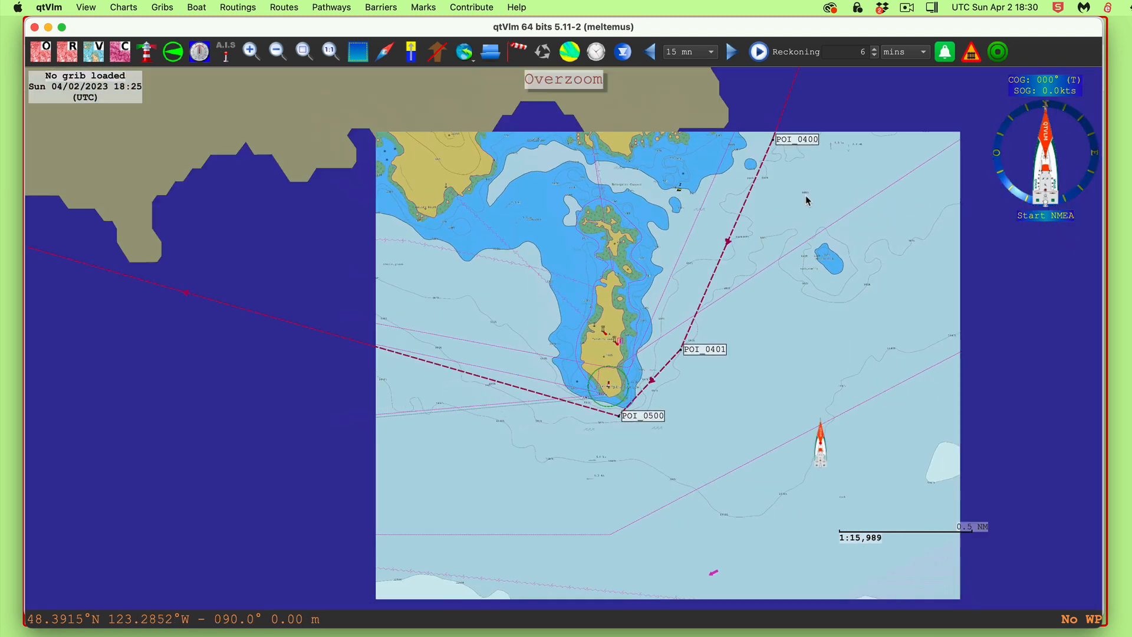
{"action": "left_click_drag", "start_coordinate": [806, 197], "coordinate": [674, 359]}
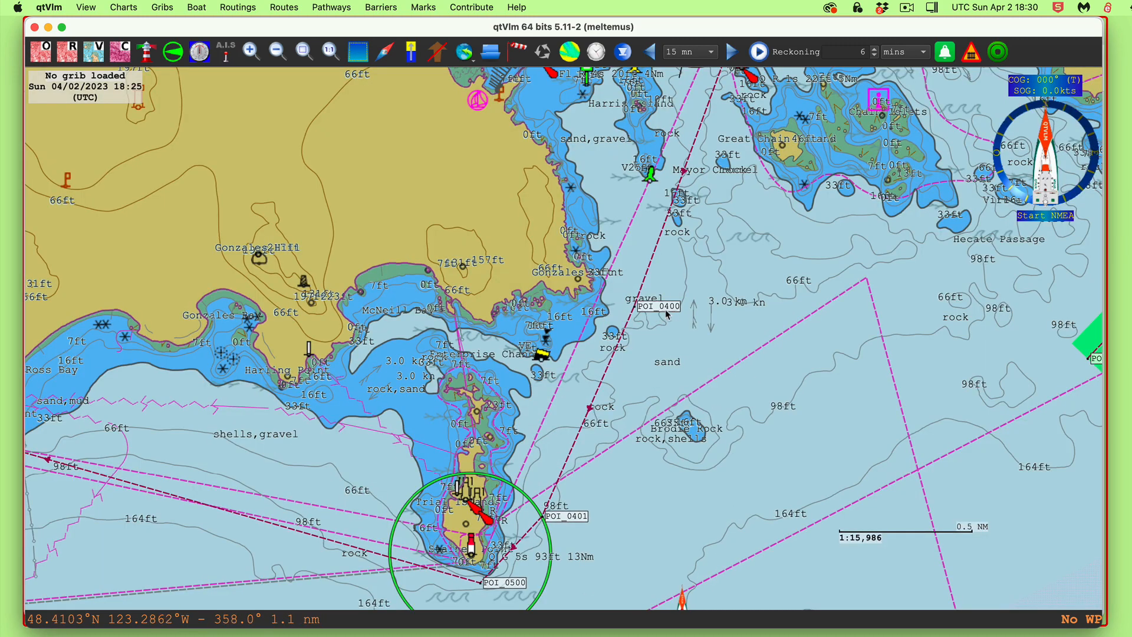
{"action": "left_click_drag", "start_coordinate": [757, 225], "coordinate": [717, 471]}
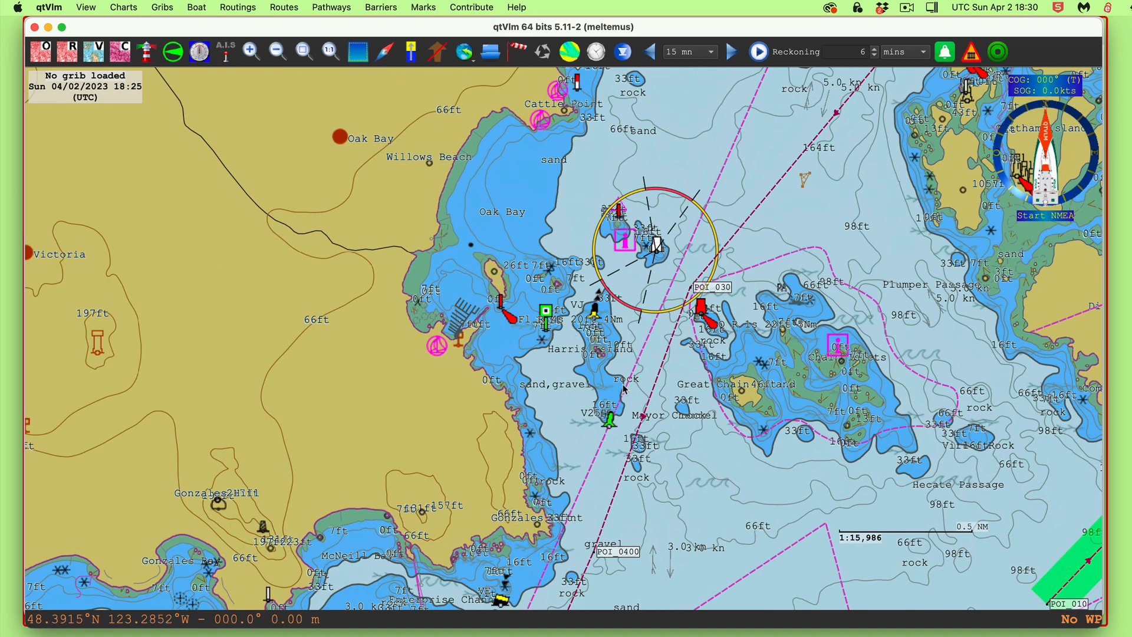
{"action": "left_click_drag", "start_coordinate": [677, 417], "coordinate": [681, 393]}
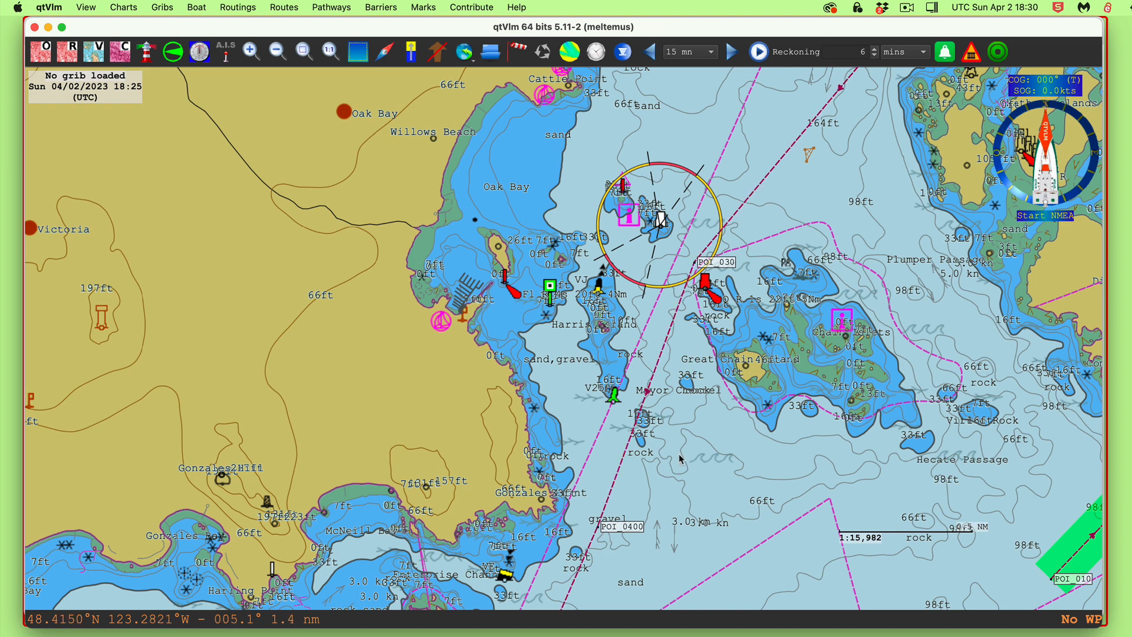
Hide the scratch 2 pathway, then untick 'Hide pathway' in the to Victoria pathway settings
{"action": "right_click", "coordinate": [676, 319]}
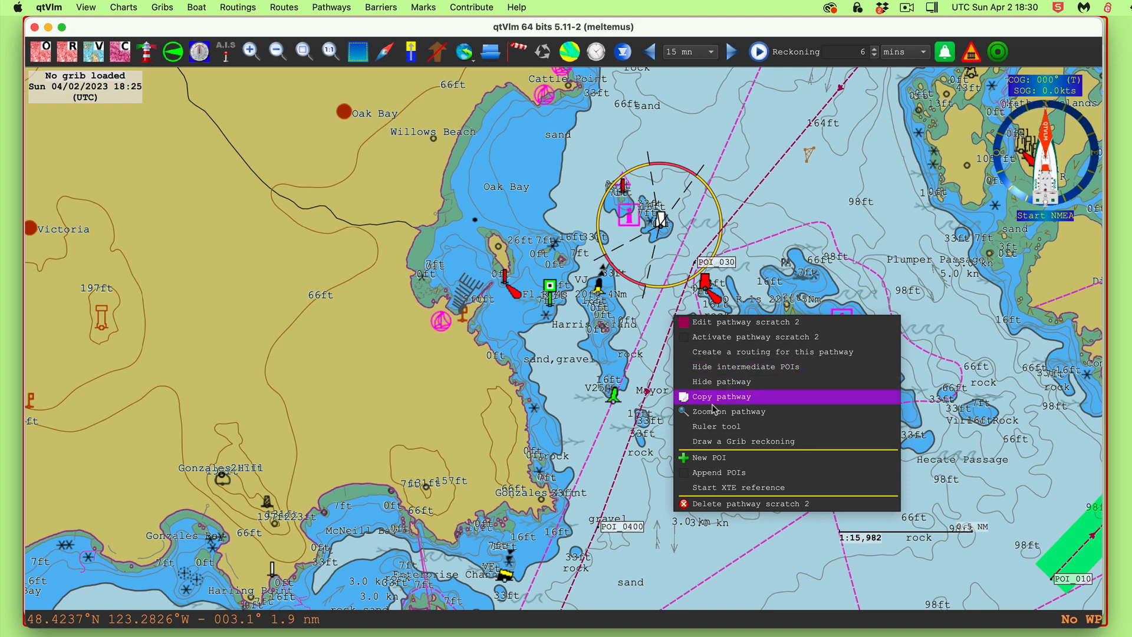
{"action": "left_click", "coordinate": [721, 383]}
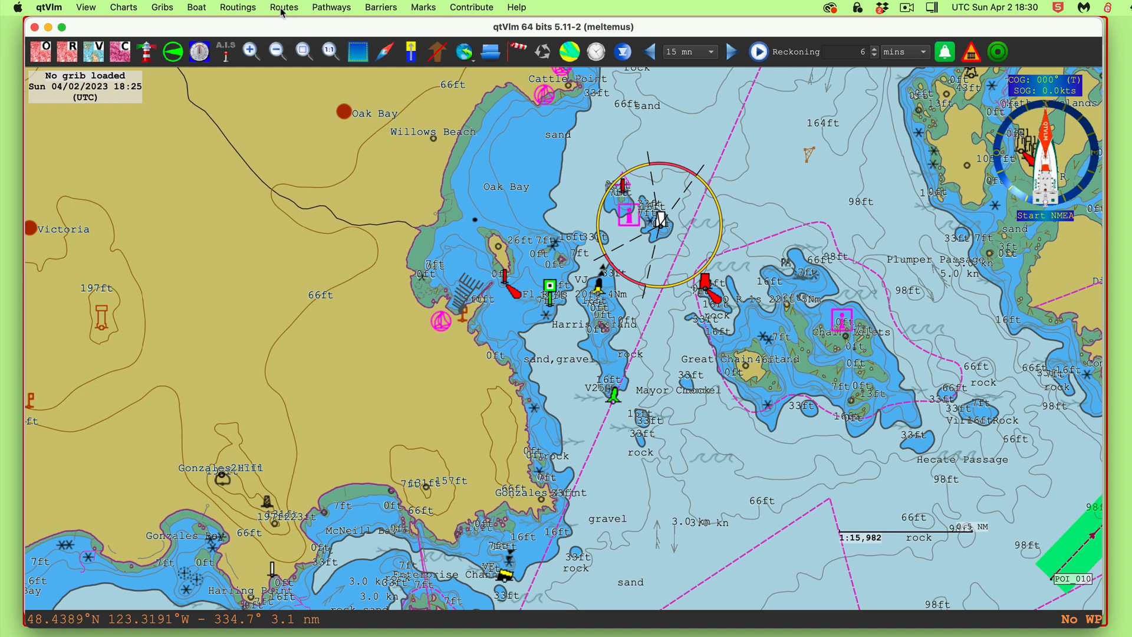
{"action": "left_click", "coordinate": [332, 7]}
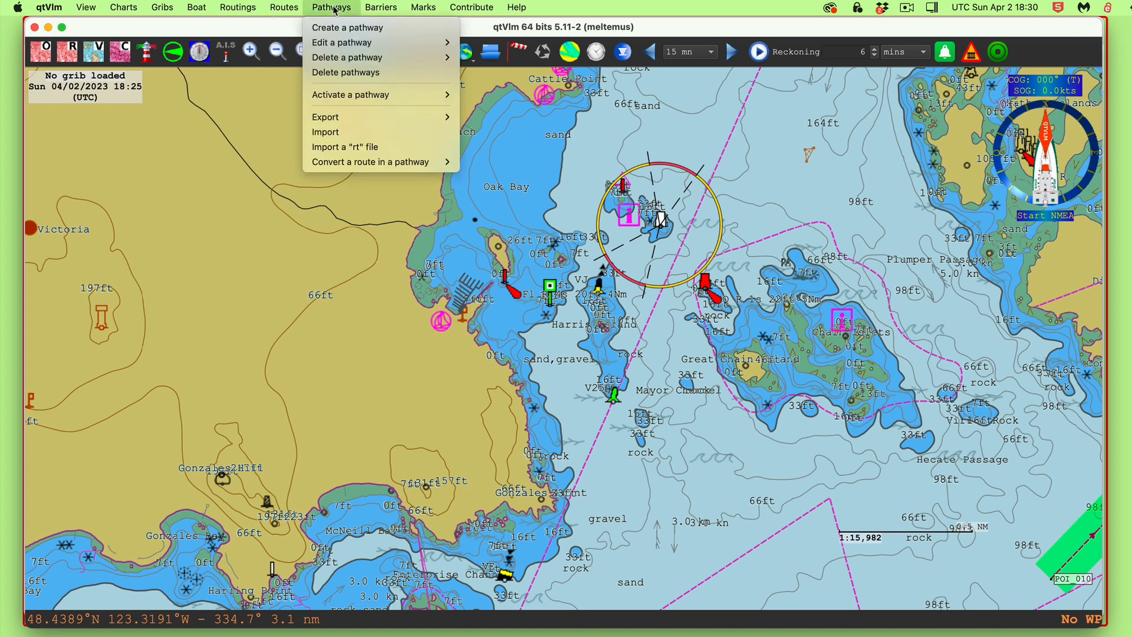
{"action": "mouse_move", "coordinate": [354, 44]}
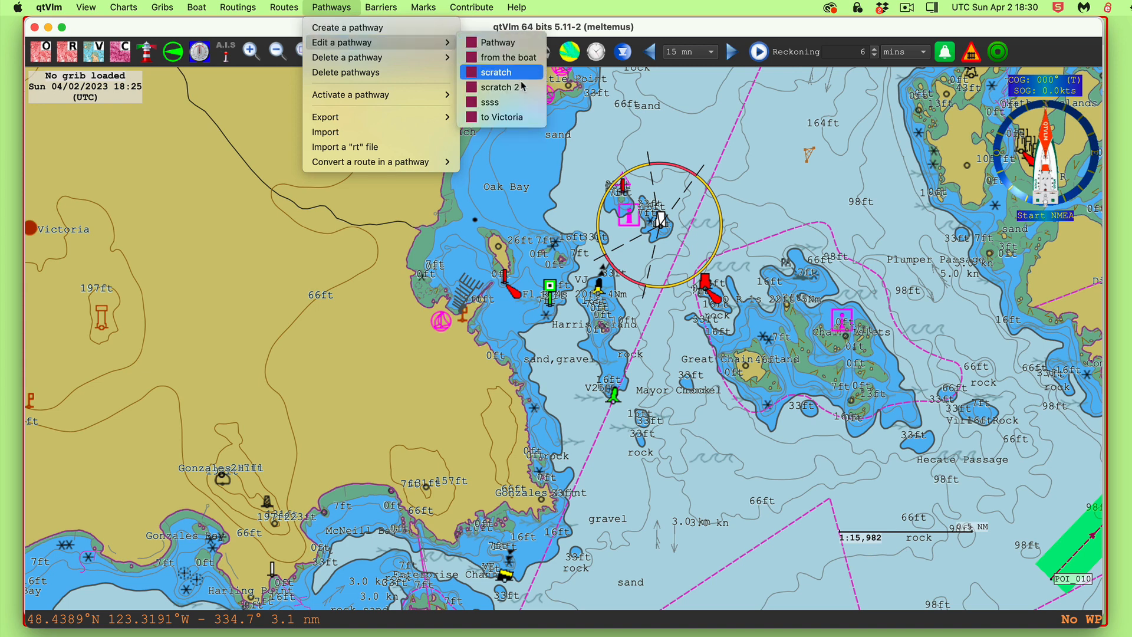
{"action": "left_click", "coordinate": [515, 117]}
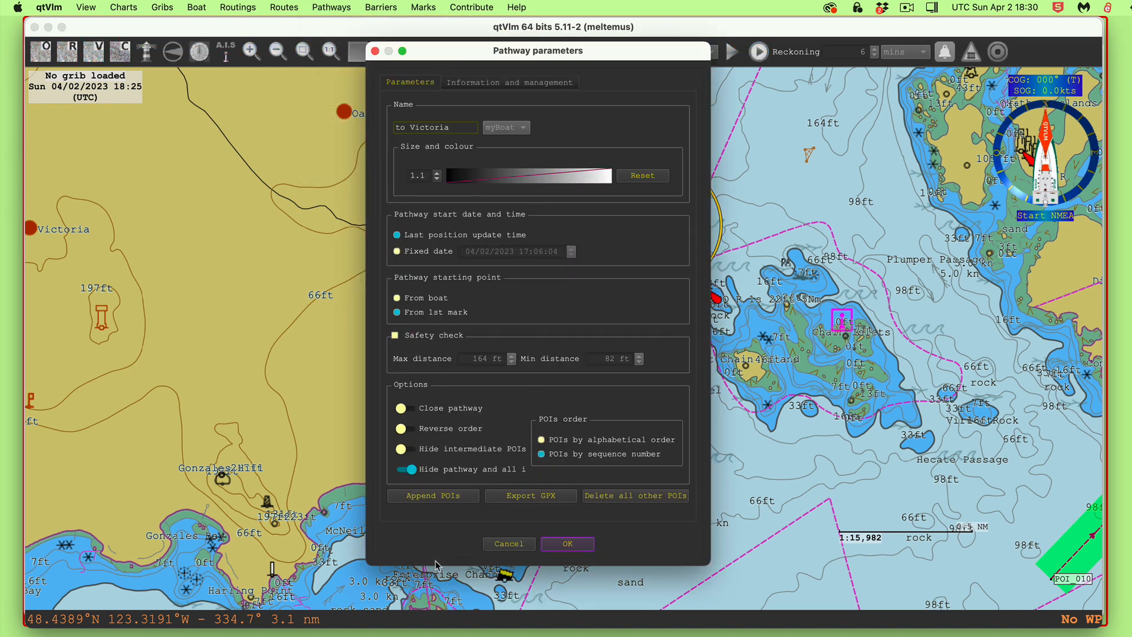
{"action": "left_click", "coordinate": [429, 470]}
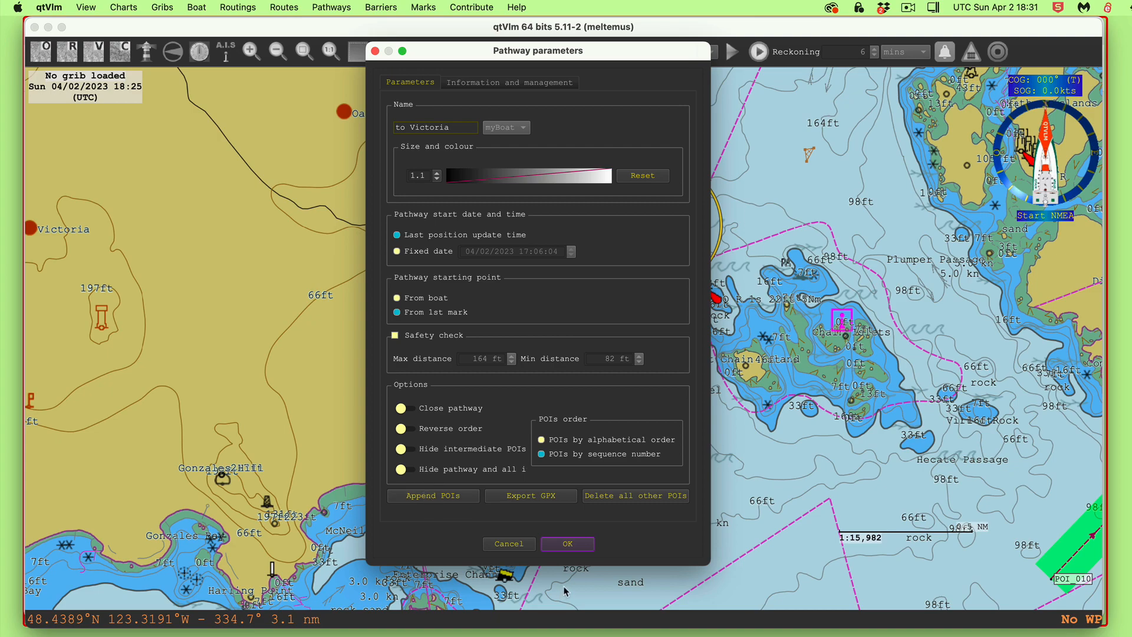
{"action": "left_click", "coordinate": [561, 547]}
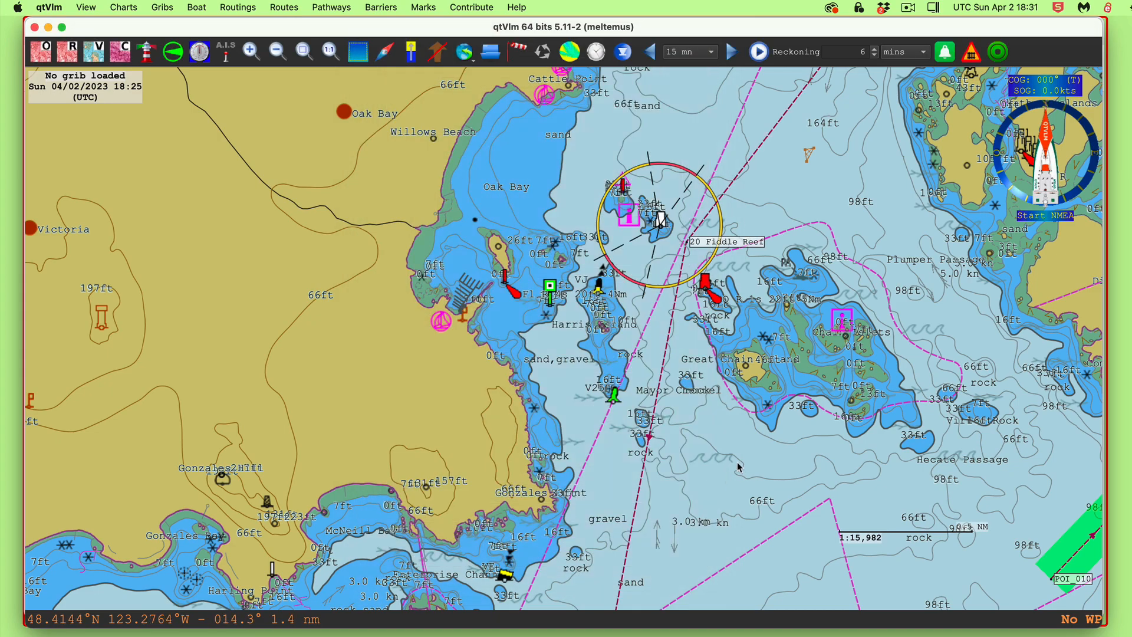
{"action": "left_click_drag", "start_coordinate": [740, 467], "coordinate": [630, 636]}
{"action": "left_click_drag", "start_coordinate": [807, 278], "coordinate": [592, 579]}
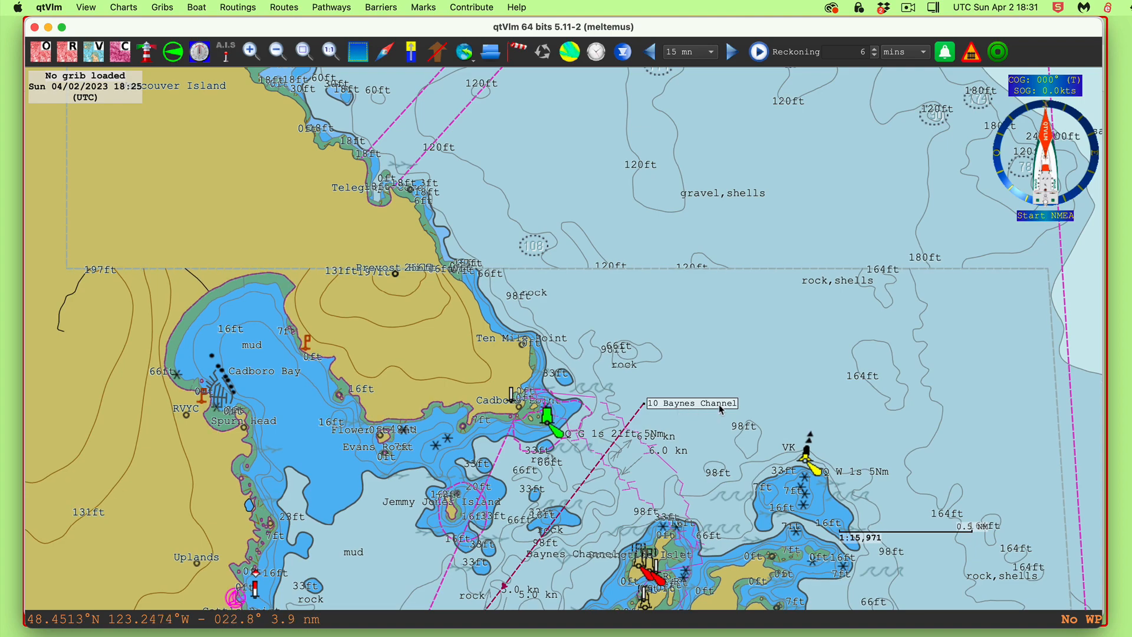
{"action": "left_click_drag", "start_coordinate": [655, 465], "coordinate": [815, 168]}
{"action": "left_click_drag", "start_coordinate": [644, 407], "coordinate": [718, 185]}
{"action": "left_click_drag", "start_coordinate": [617, 540], "coordinate": [578, 617]}
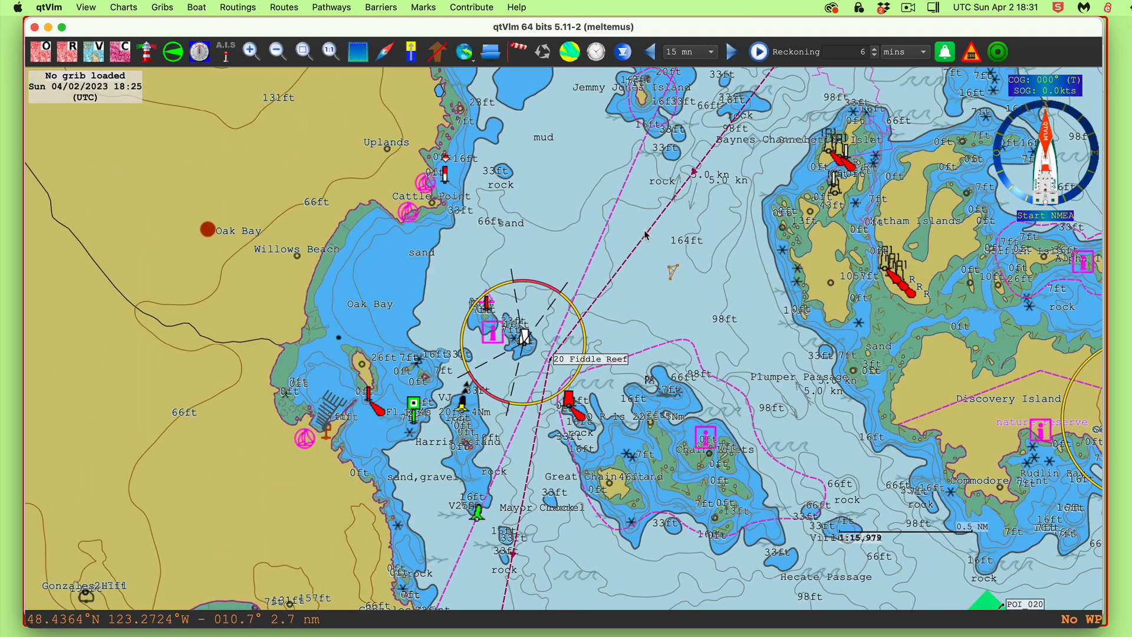
Enable the to Victoria safety check with a 100 ft minimum and 500 ft maximum distance
{"action": "right_click", "coordinate": [646, 239]}
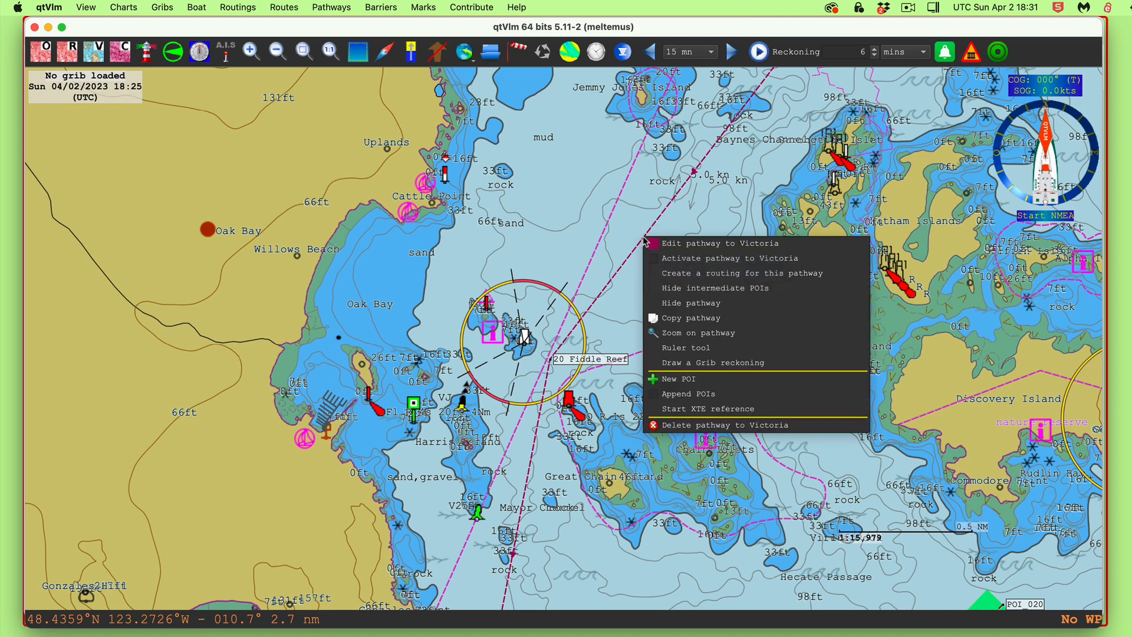
{"action": "left_click", "coordinate": [744, 250]}
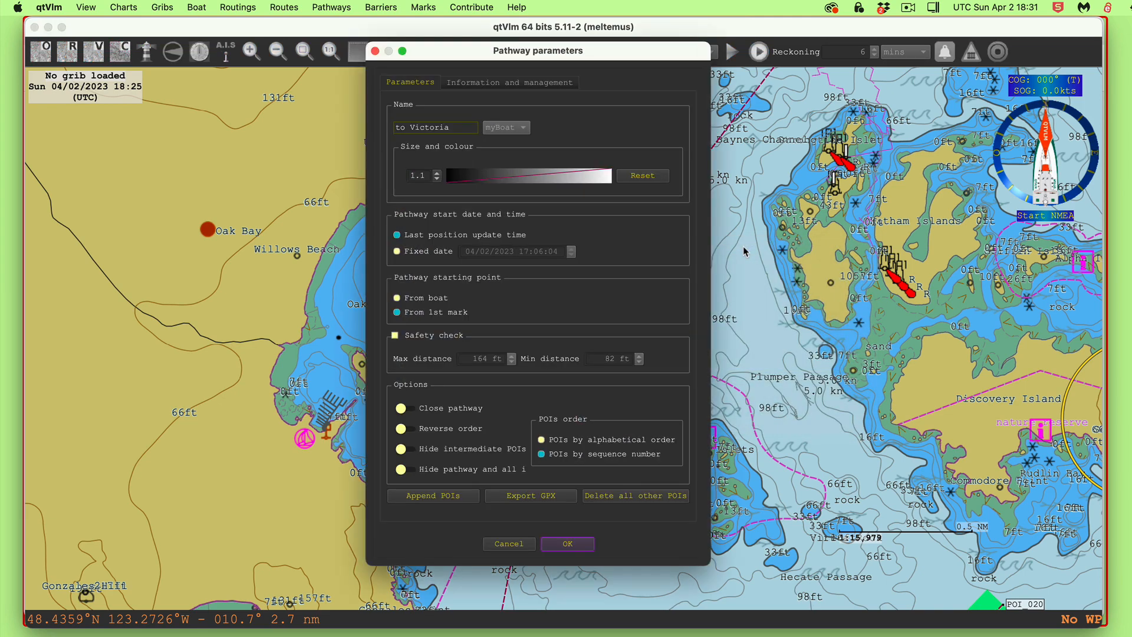
{"action": "left_click", "coordinate": [395, 337]}
{"action": "double_click", "coordinate": [599, 359]}
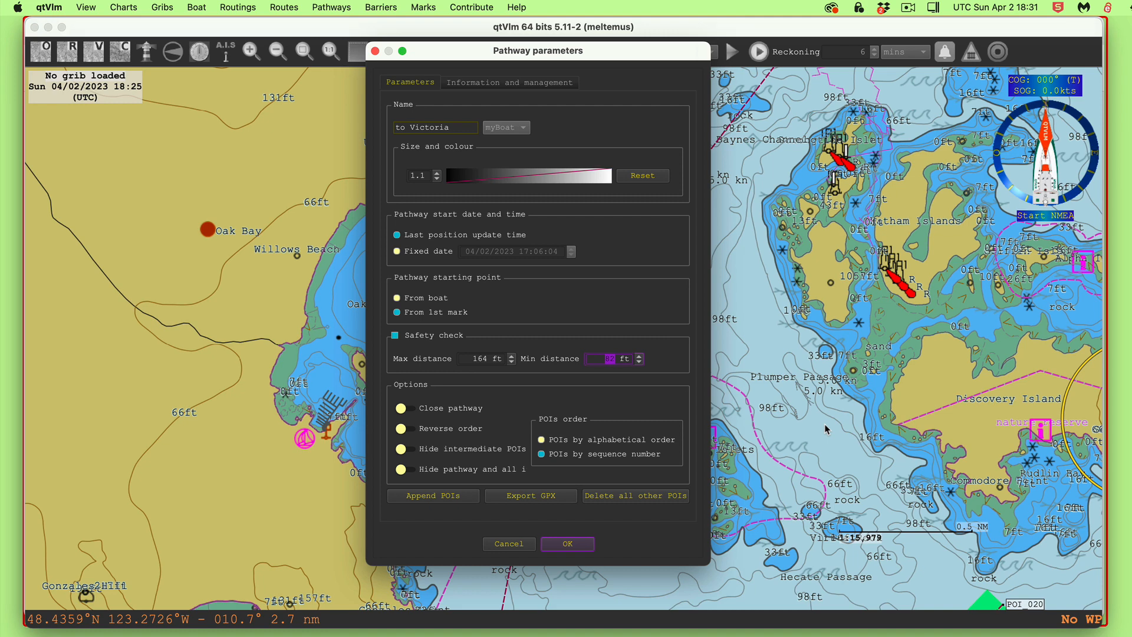
{"action": "type", "text": "100"}
{"action": "left_click_drag", "start_coordinate": [491, 359], "coordinate": [459, 358]}
{"action": "left_click", "coordinate": [484, 358]}
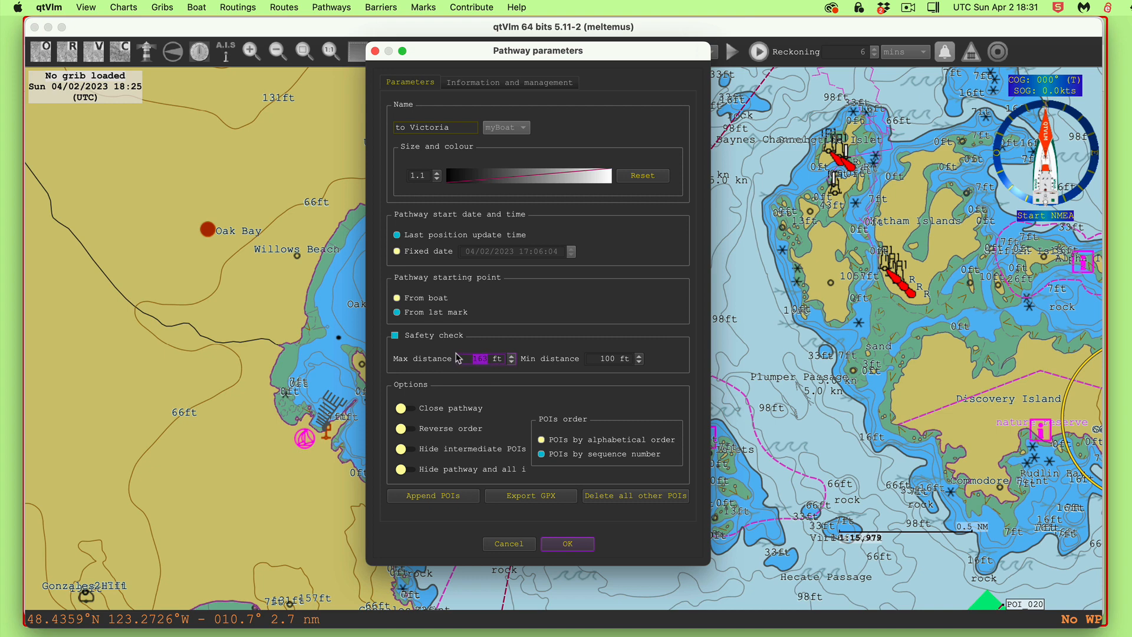
{"action": "type", "text": "500"}
{"action": "left_click", "coordinate": [570, 545]}
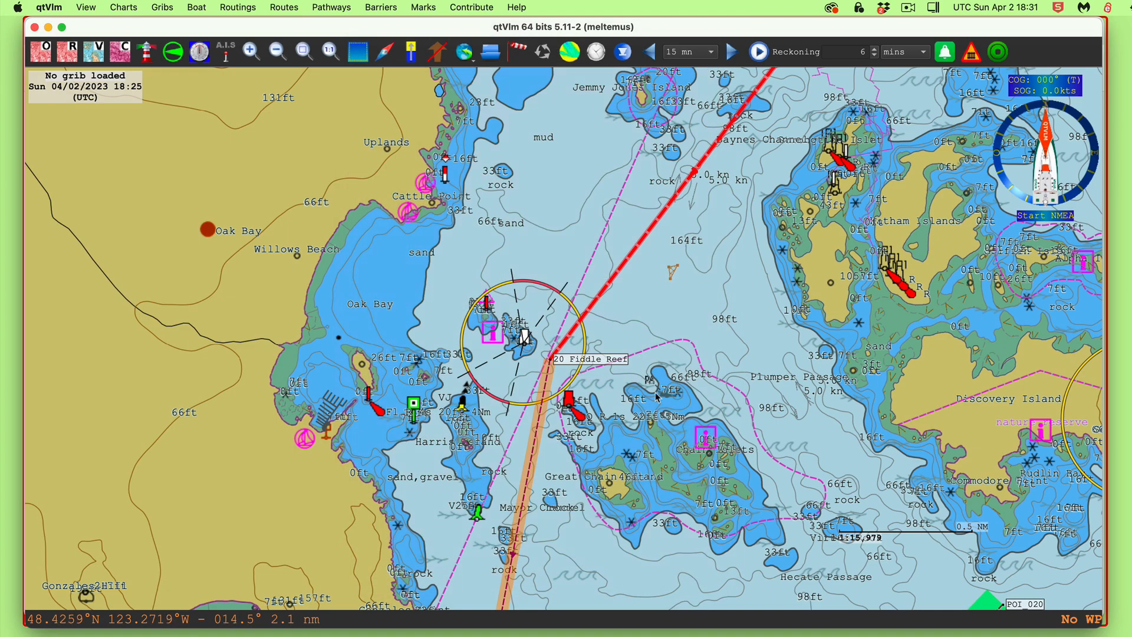
Follow the to Victoria route past Baynes Channel, Fiddle Reef, Brodie Rock and Trial Islands to Brotchie Ledge
{"action": "left_click_drag", "start_coordinate": [720, 242], "coordinate": [554, 578]}
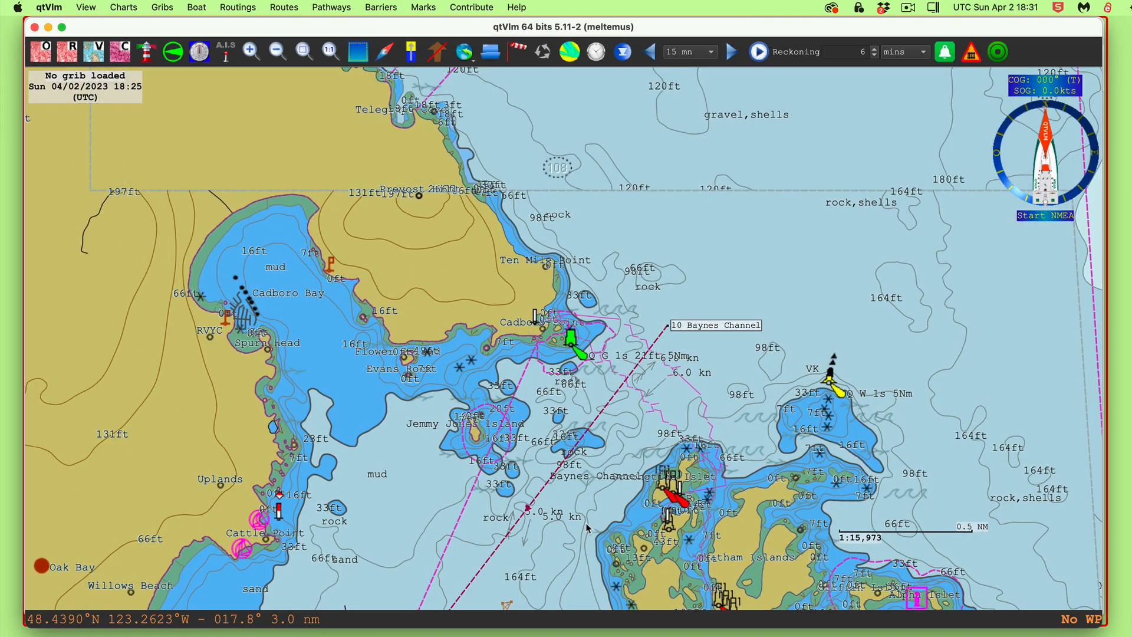
{"action": "left_click_drag", "start_coordinate": [584, 523], "coordinate": [734, 119]}
{"action": "left_click_drag", "start_coordinate": [622, 536], "coordinate": [696, 224]}
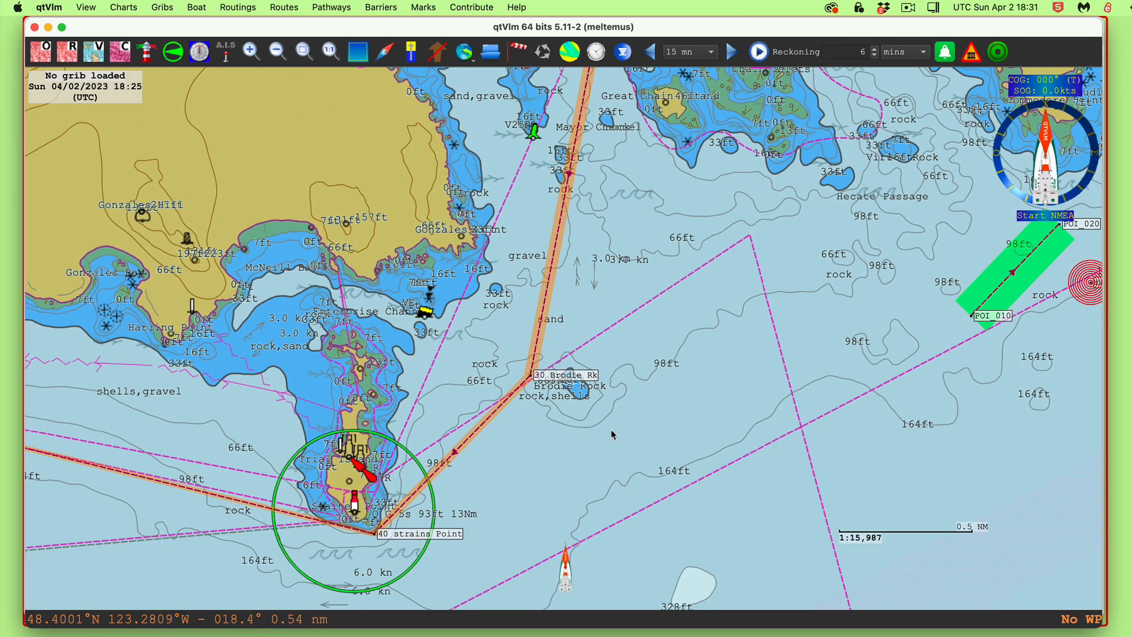
{"action": "left_click_drag", "start_coordinate": [612, 431], "coordinate": [628, 497]}
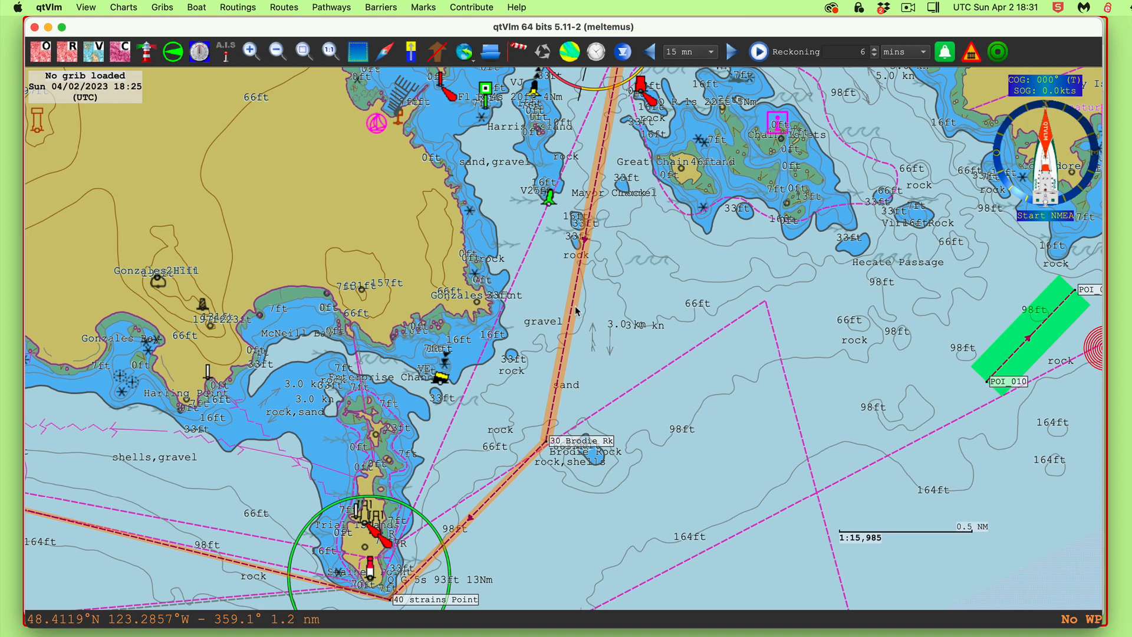
{"action": "left_click_drag", "start_coordinate": [680, 282], "coordinate": [639, 623]}
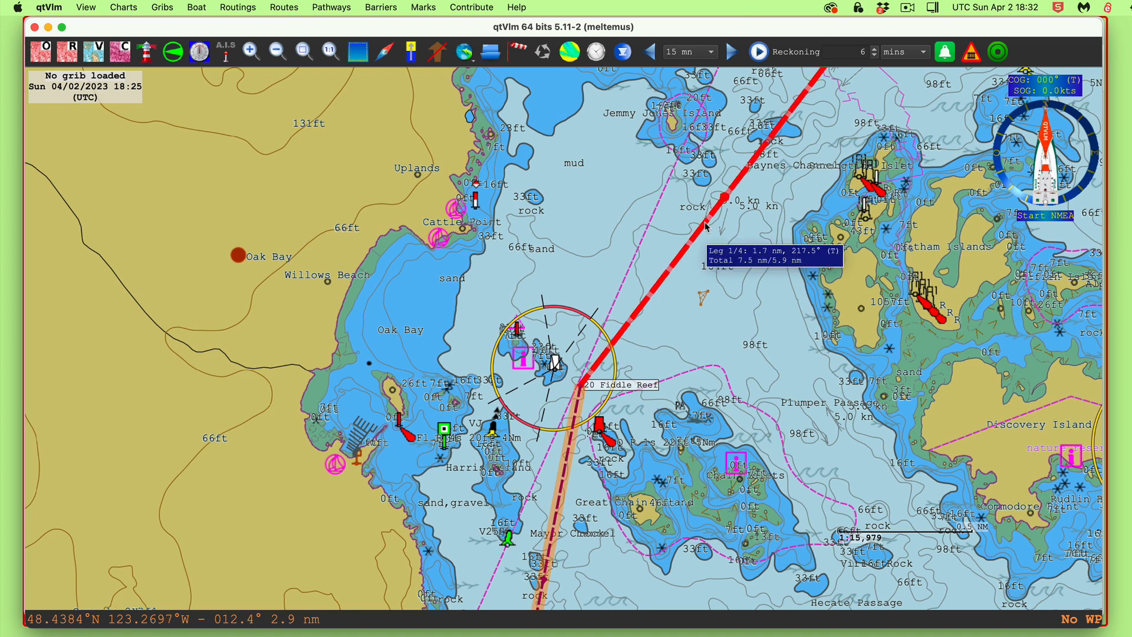
{"action": "mouse_move", "coordinate": [717, 213]}
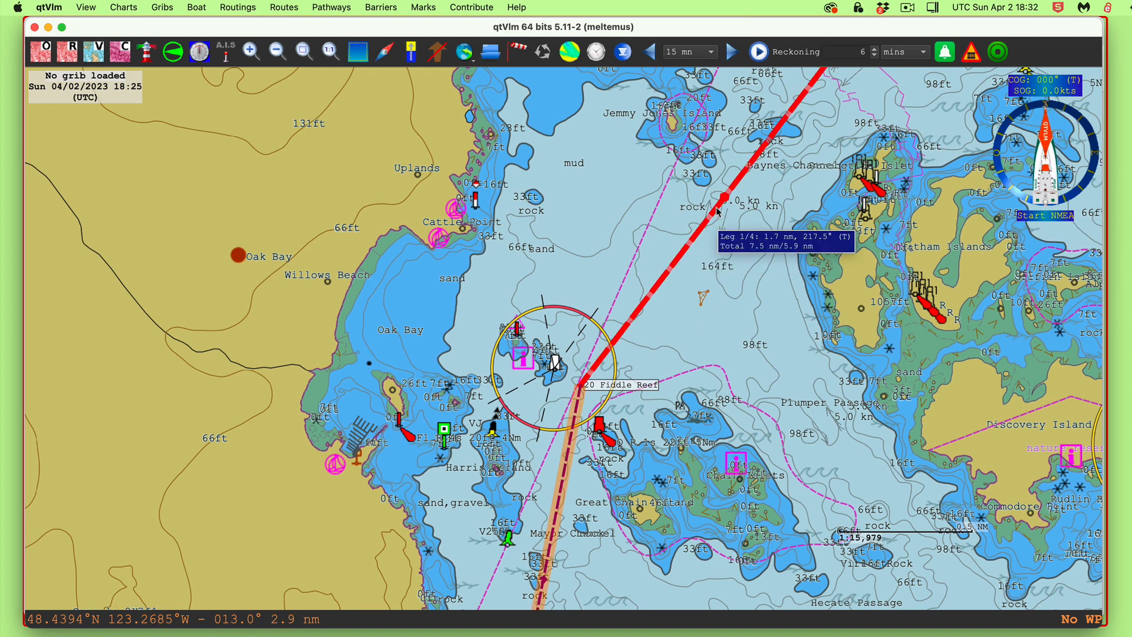
{"action": "left_click_drag", "start_coordinate": [598, 572], "coordinate": [648, 228]}
{"action": "left_click_drag", "start_coordinate": [567, 506], "coordinate": [954, 397]}
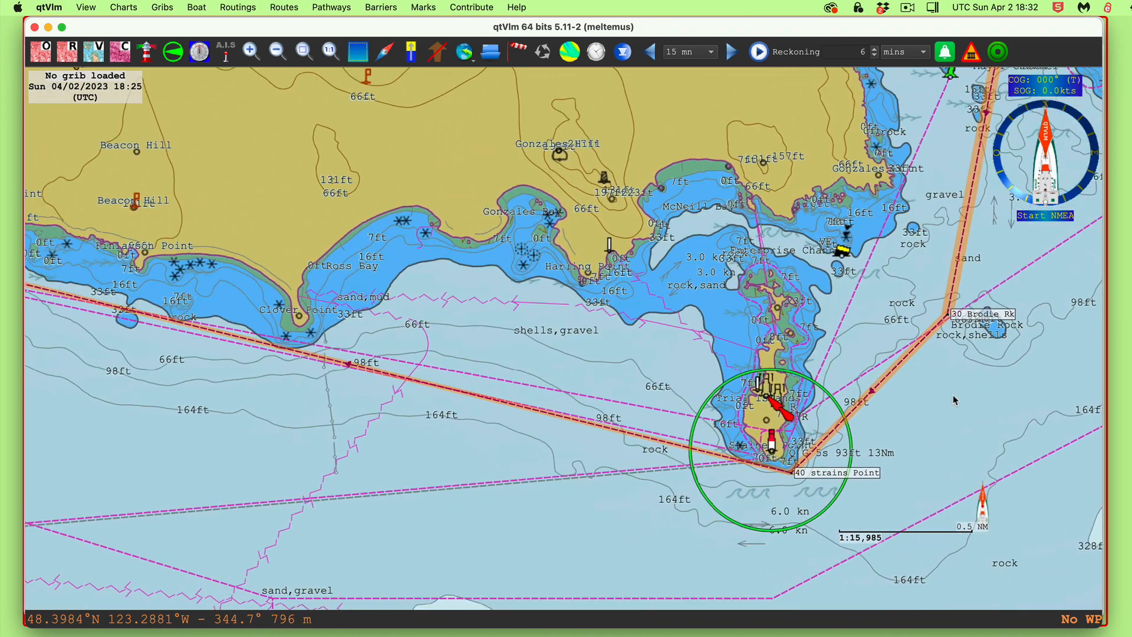
{"action": "left_click_drag", "start_coordinate": [283, 443], "coordinate": [714, 500]}
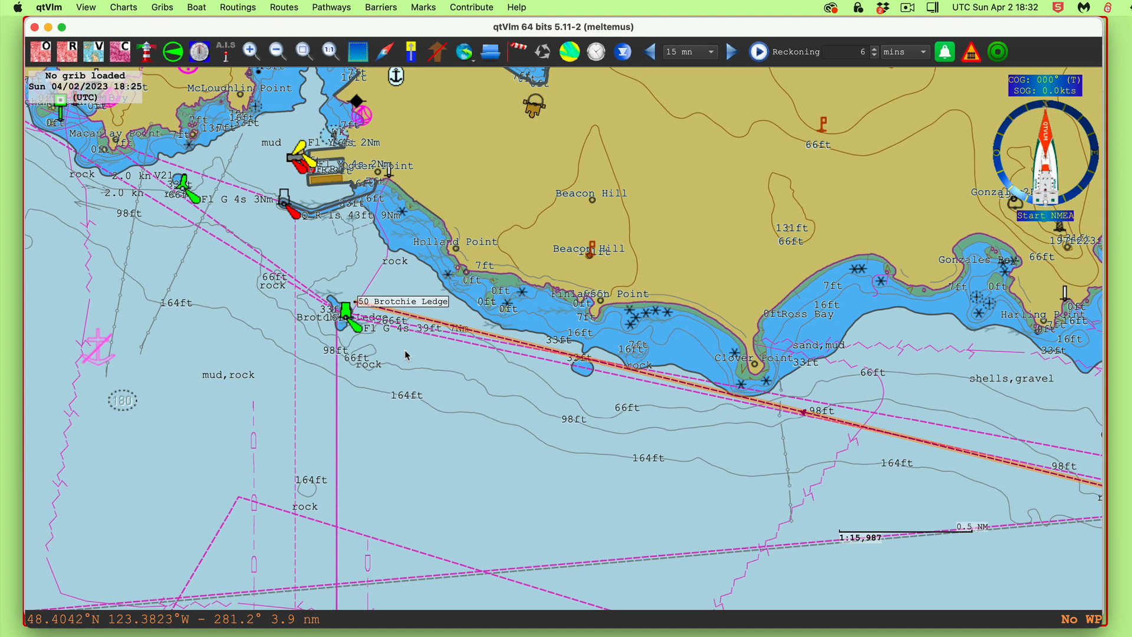
Add waypoint 40 strains Point1 offshore on the final leg and nudge Brotchie Ledge north-east
{"action": "right_click", "coordinate": [841, 424]}
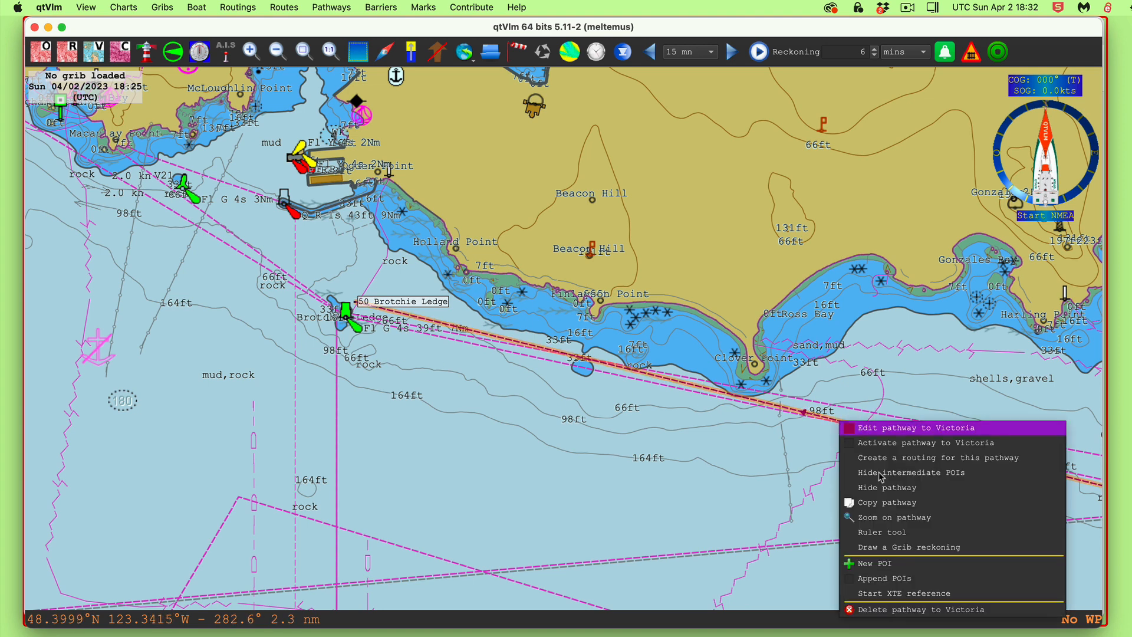
{"action": "left_click", "coordinate": [875, 563]}
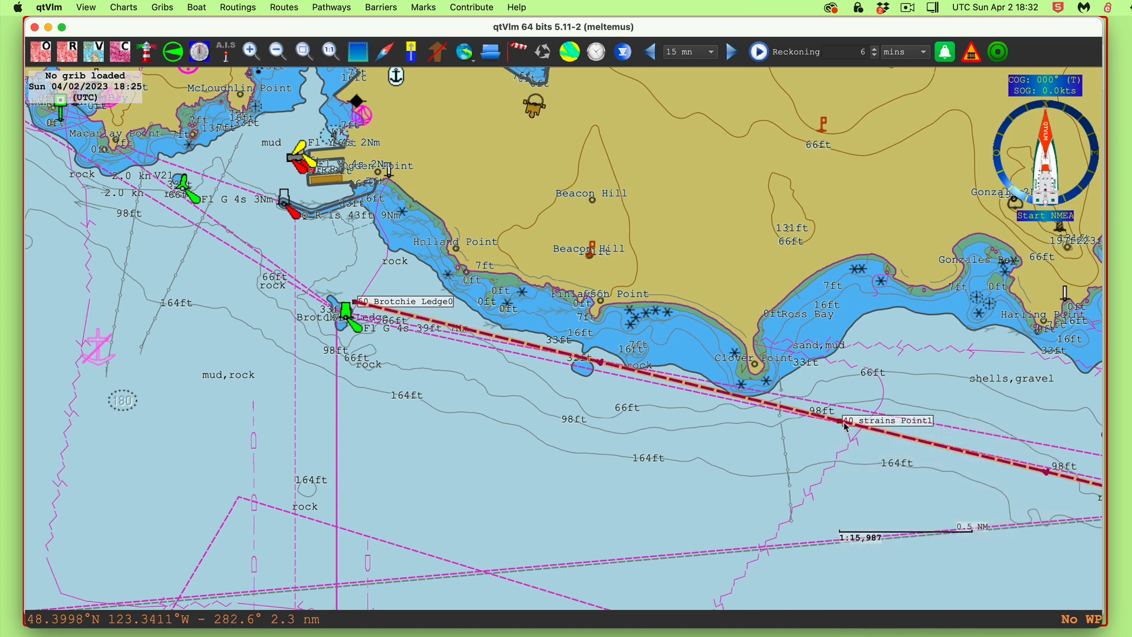
{"action": "left_click_drag", "start_coordinate": [847, 420], "coordinate": [796, 519]}
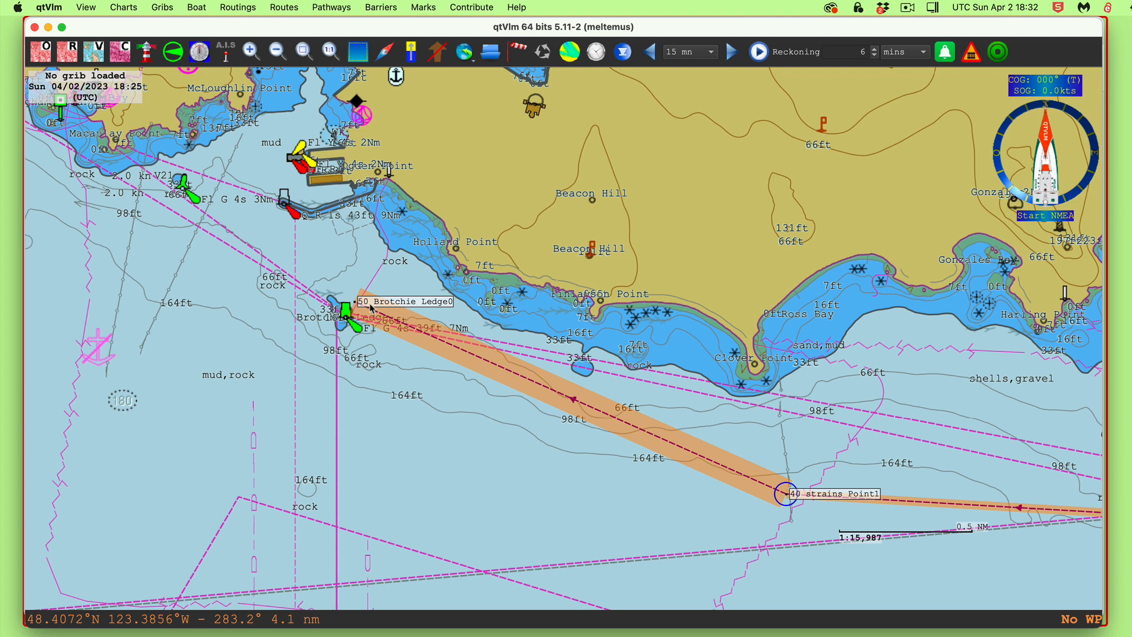
{"action": "left_click_drag", "start_coordinate": [371, 305], "coordinate": [382, 292]}
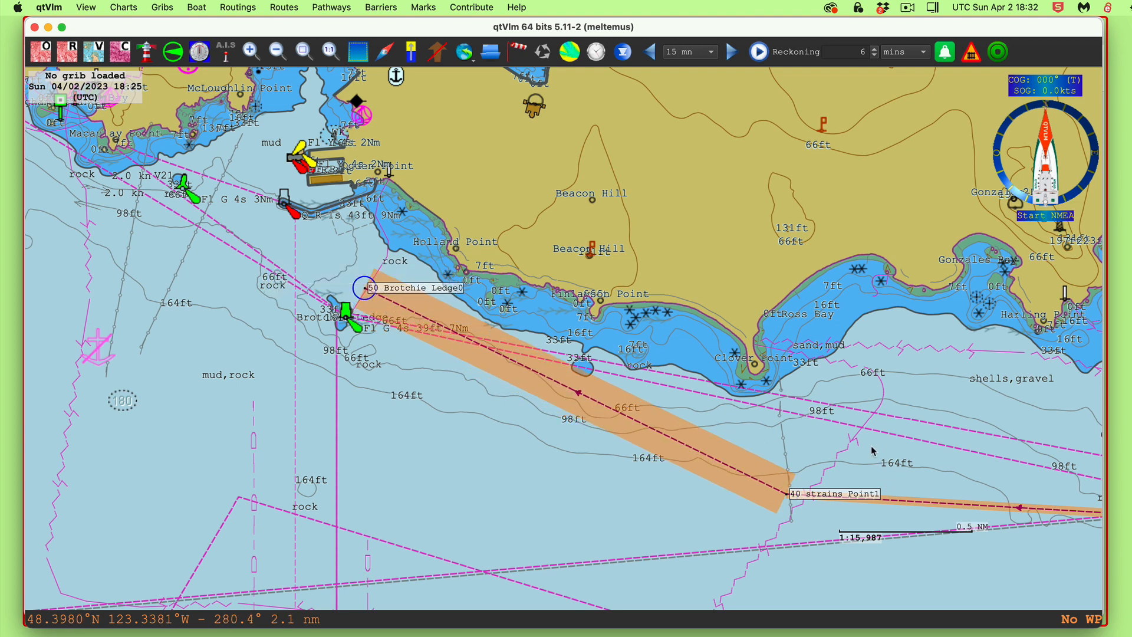
{"action": "left_click_drag", "start_coordinate": [872, 449], "coordinate": [826, 431]}
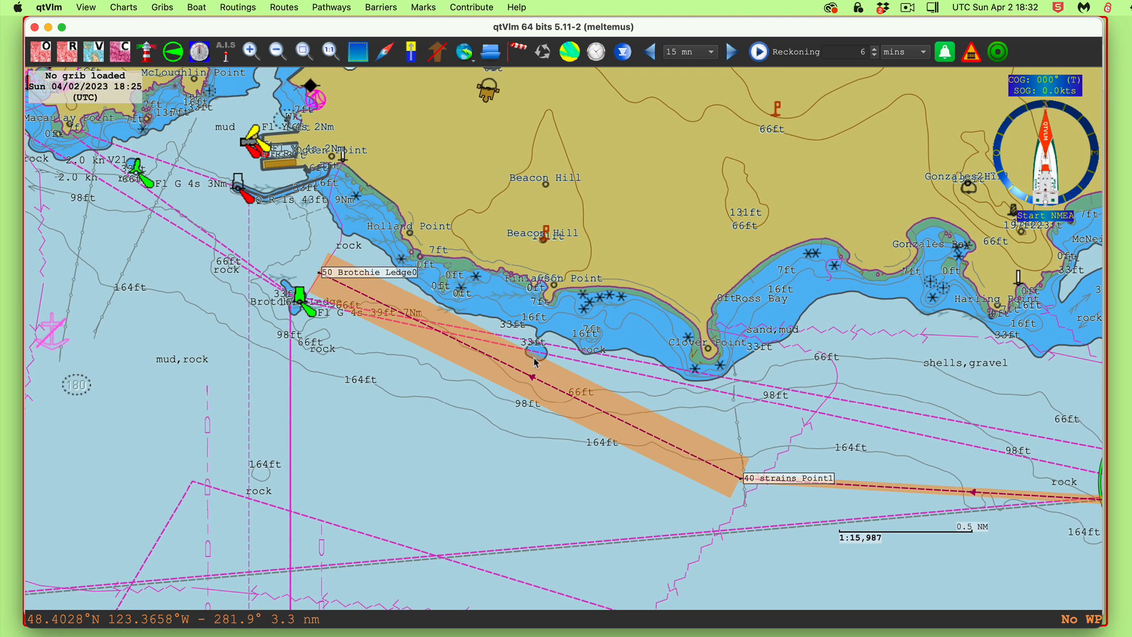
{"action": "left_click_drag", "start_coordinate": [932, 358], "coordinate": [281, 333]}
{"action": "left_click_drag", "start_coordinate": [856, 353], "coordinate": [515, 596]}
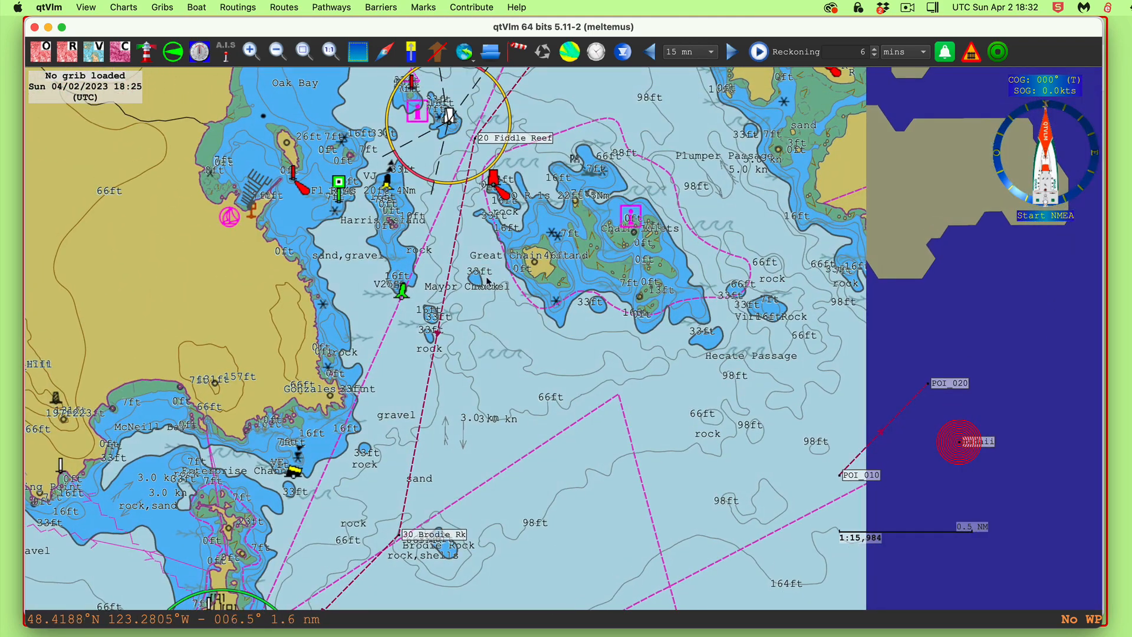
{"action": "left_click_drag", "start_coordinate": [561, 376], "coordinate": [452, 310]}
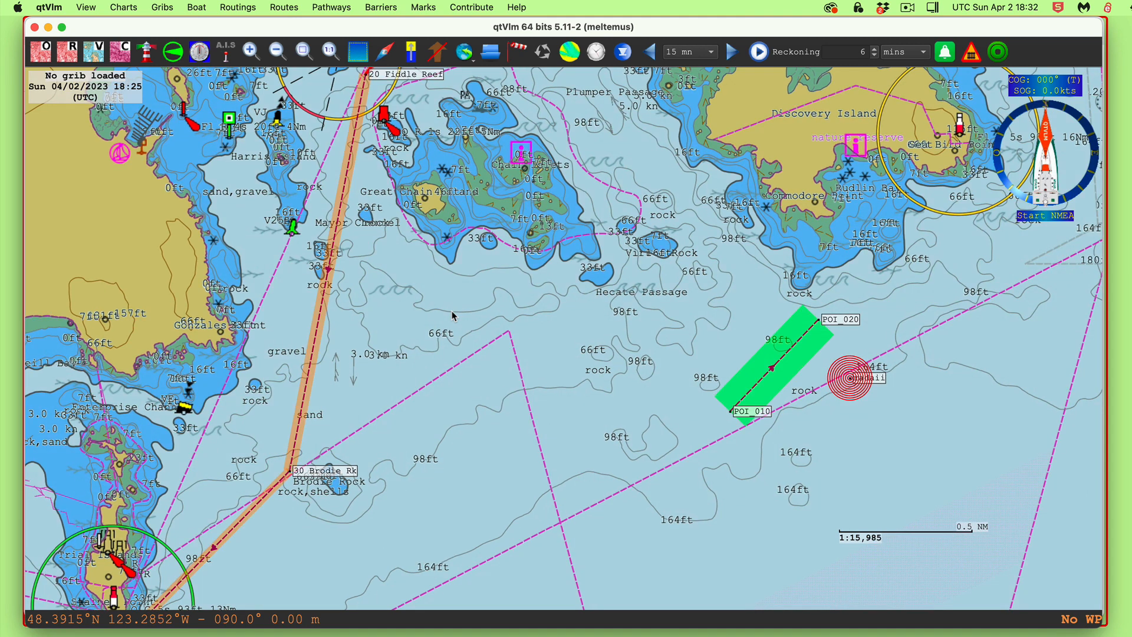
Hide the to Victoria pathway and drag POI_020 slightly north-east
{"action": "right_click", "coordinate": [345, 183]}
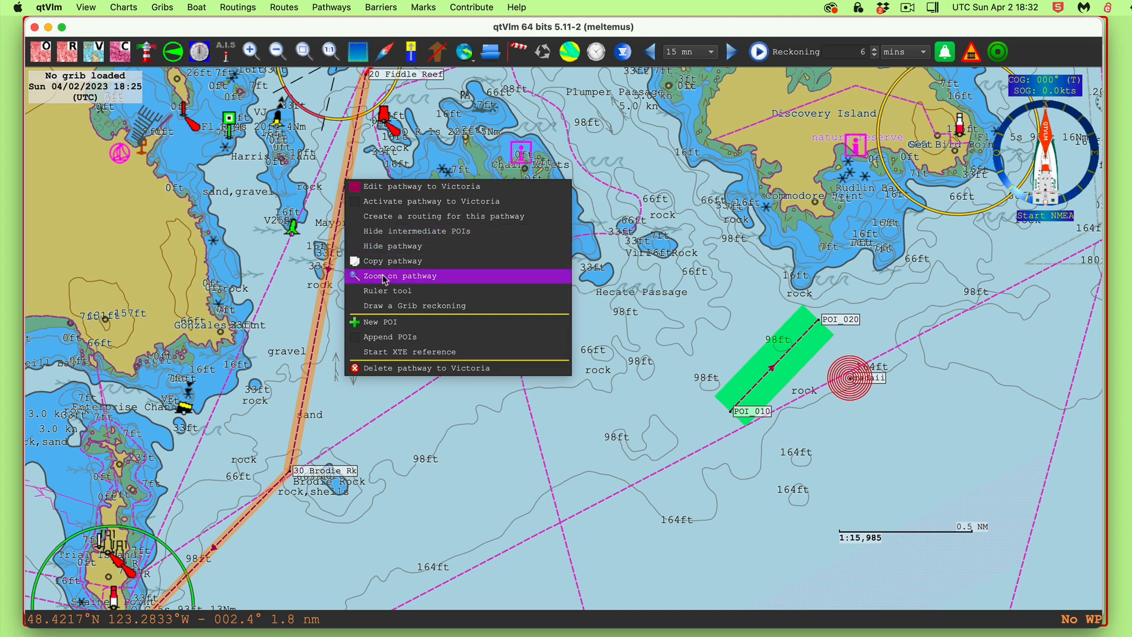
{"action": "left_click", "coordinate": [394, 246]}
{"action": "left_click_drag", "start_coordinate": [596, 429], "coordinate": [489, 429]}
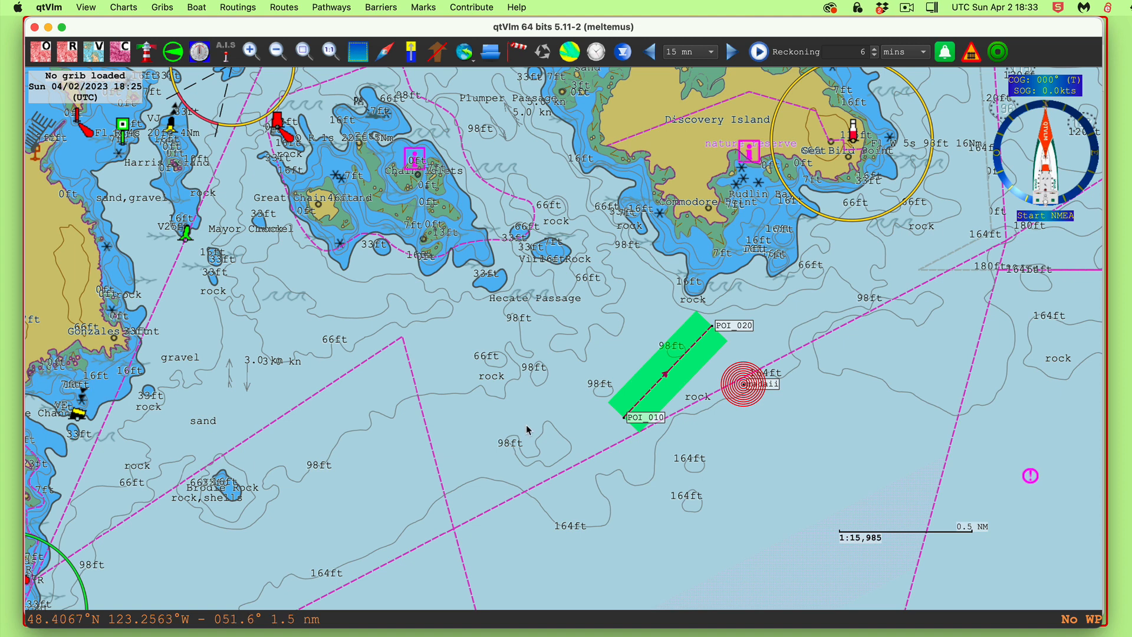
{"action": "left_click_drag", "start_coordinate": [734, 324], "coordinate": [764, 316]}
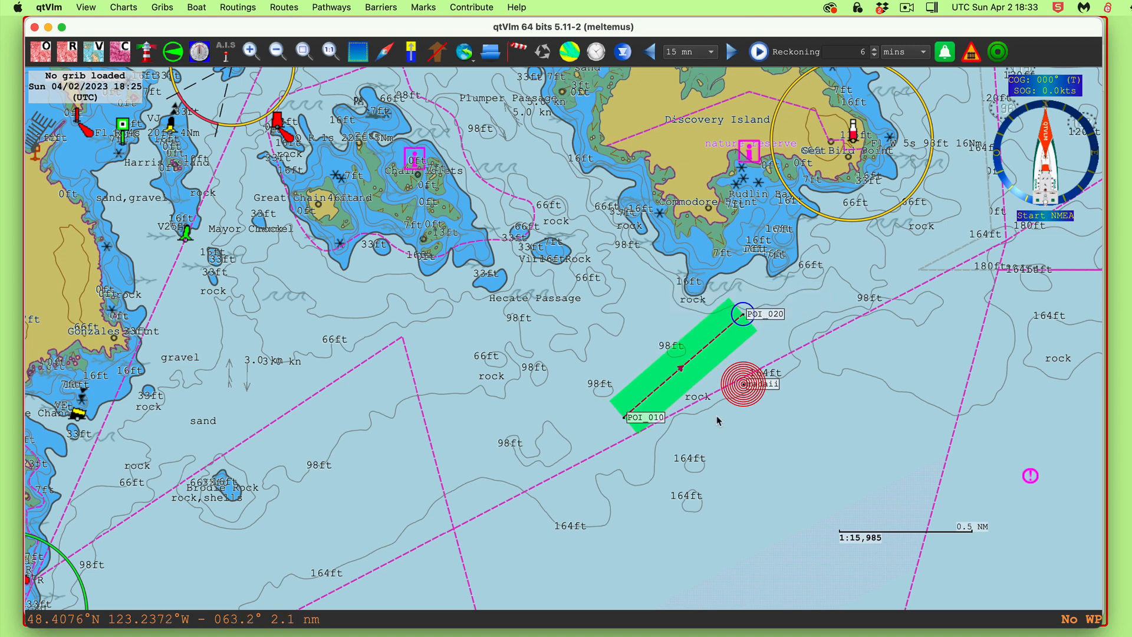
{"action": "scroll", "coordinate": [715, 421], "scroll_direction": "up", "scroll_amount": 5}
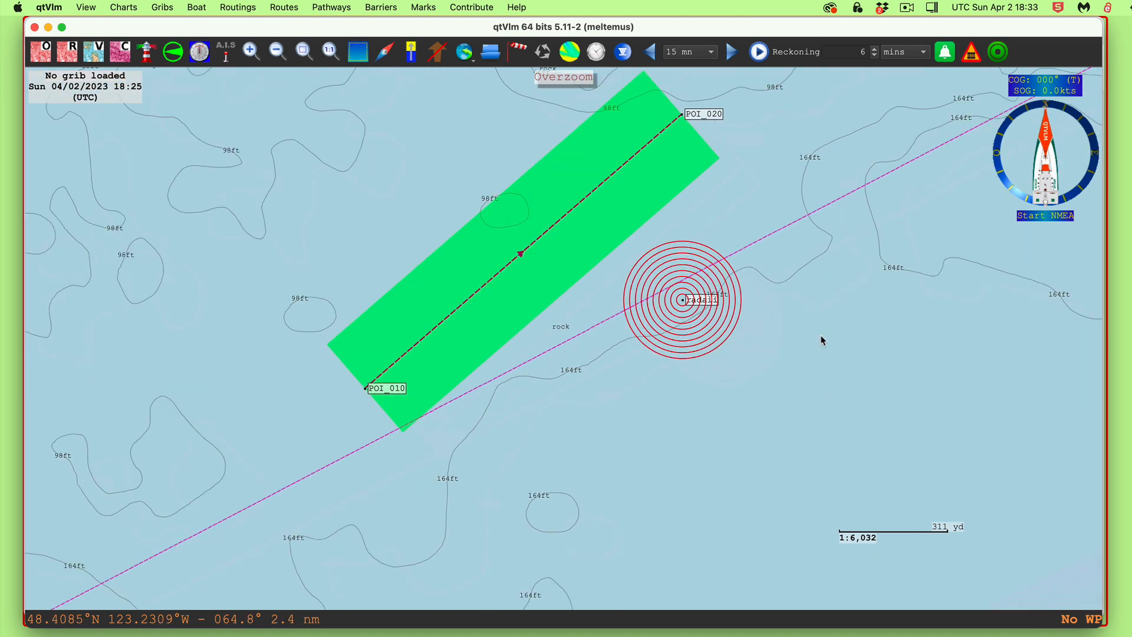
Draw a four-corner barrier east of the route and make it a closed, hatched area
{"action": "left_click", "coordinate": [945, 56]}
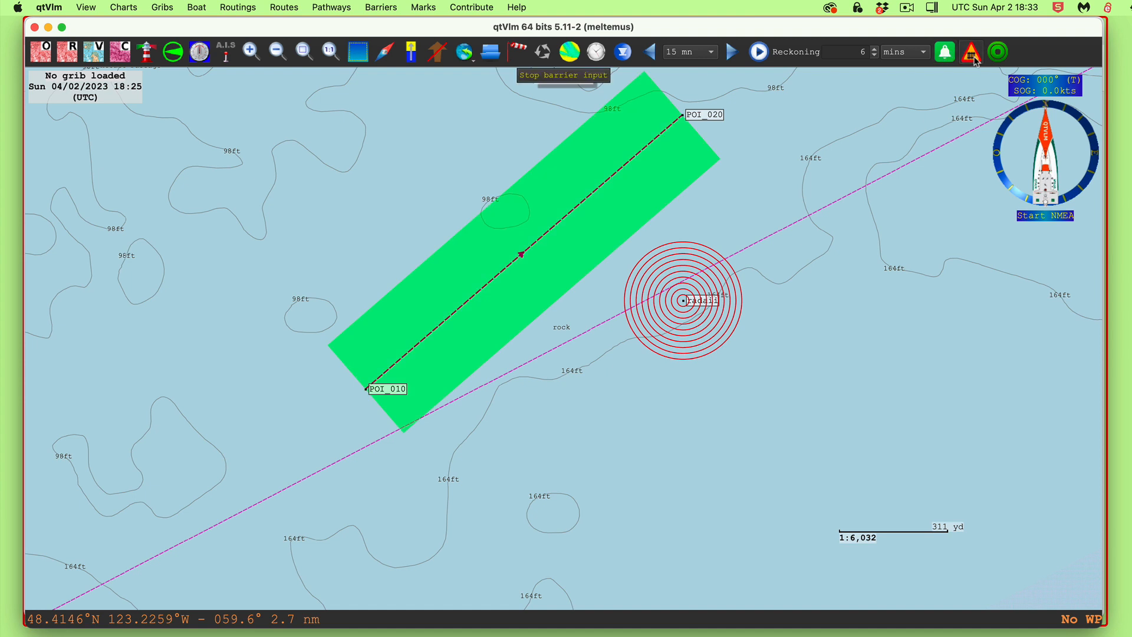
{"action": "left_click", "coordinate": [850, 337]}
{"action": "left_click", "coordinate": [829, 353]}
{"action": "left_click", "coordinate": [845, 367]}
{"action": "left_click", "coordinate": [863, 356]}
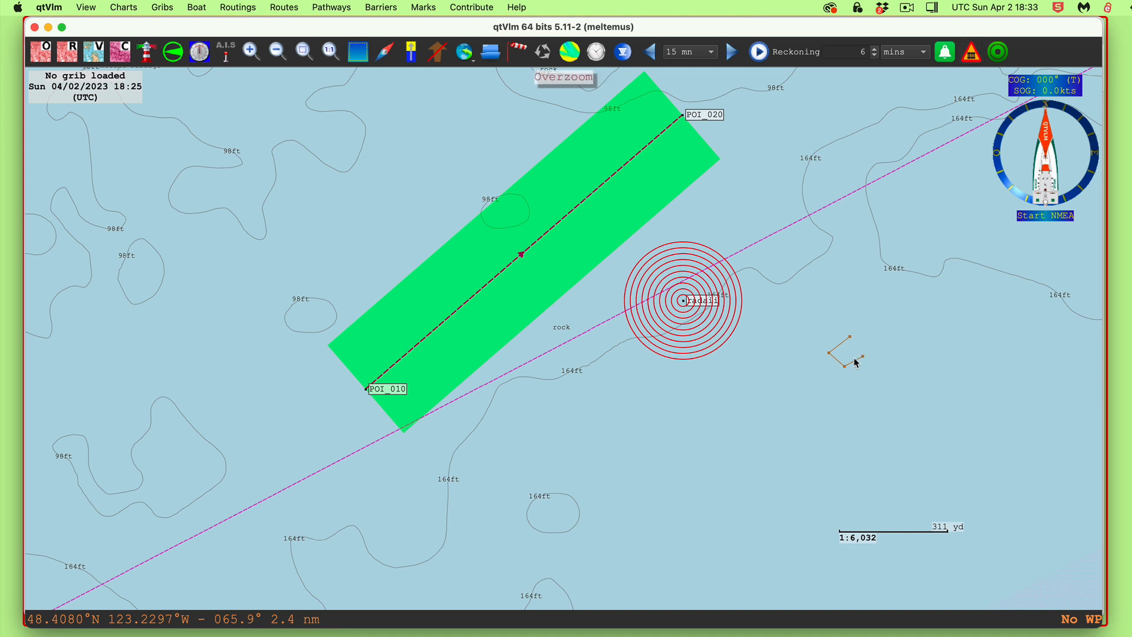
{"action": "right_click", "coordinate": [855, 361]}
{"action": "left_click", "coordinate": [880, 368]}
Drag the radar-ringed mark farther southeast, then bring POI_020 back into view
{"action": "left_click_drag", "start_coordinate": [655, 447], "coordinate": [706, 364]}
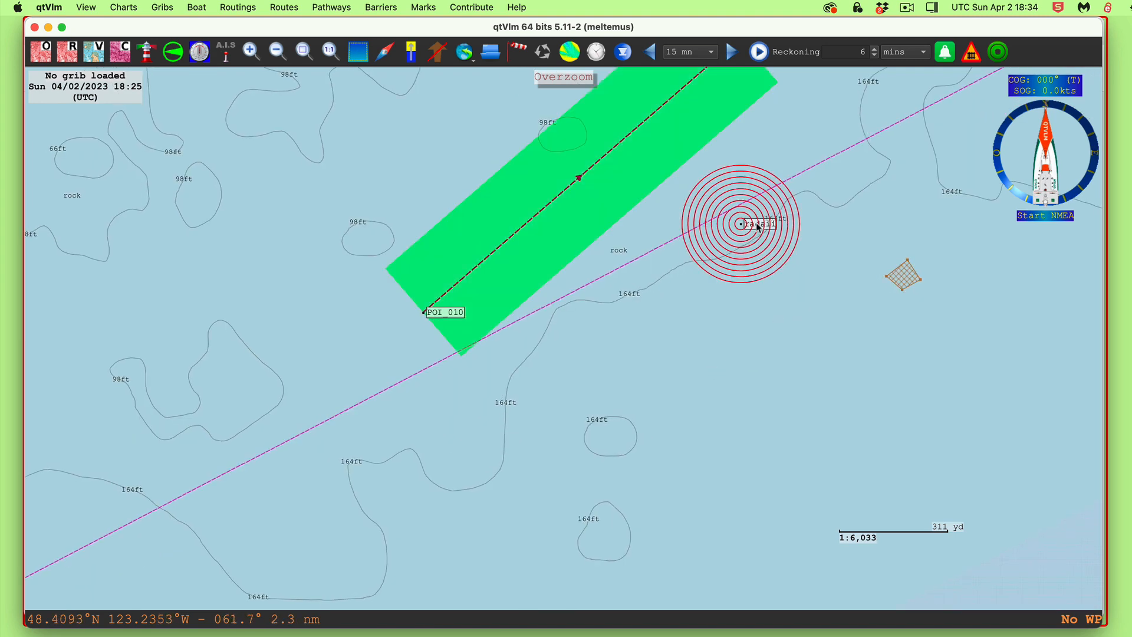
{"action": "left_click_drag", "start_coordinate": [757, 226], "coordinate": [906, 279]}
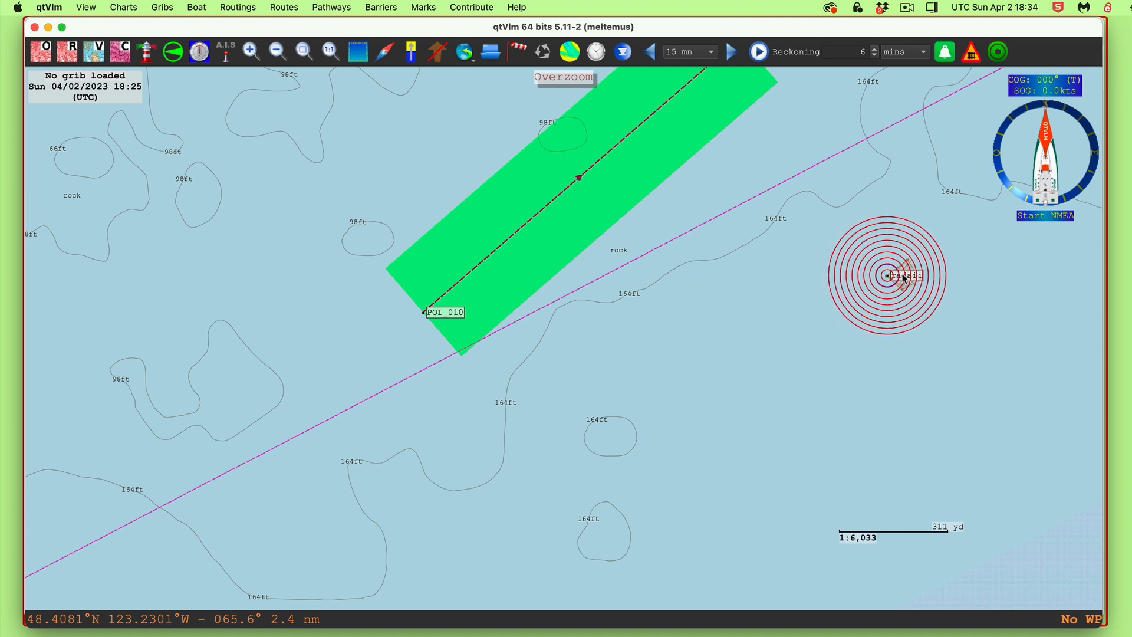
{"action": "left_click_drag", "start_coordinate": [710, 127], "coordinate": [691, 299]}
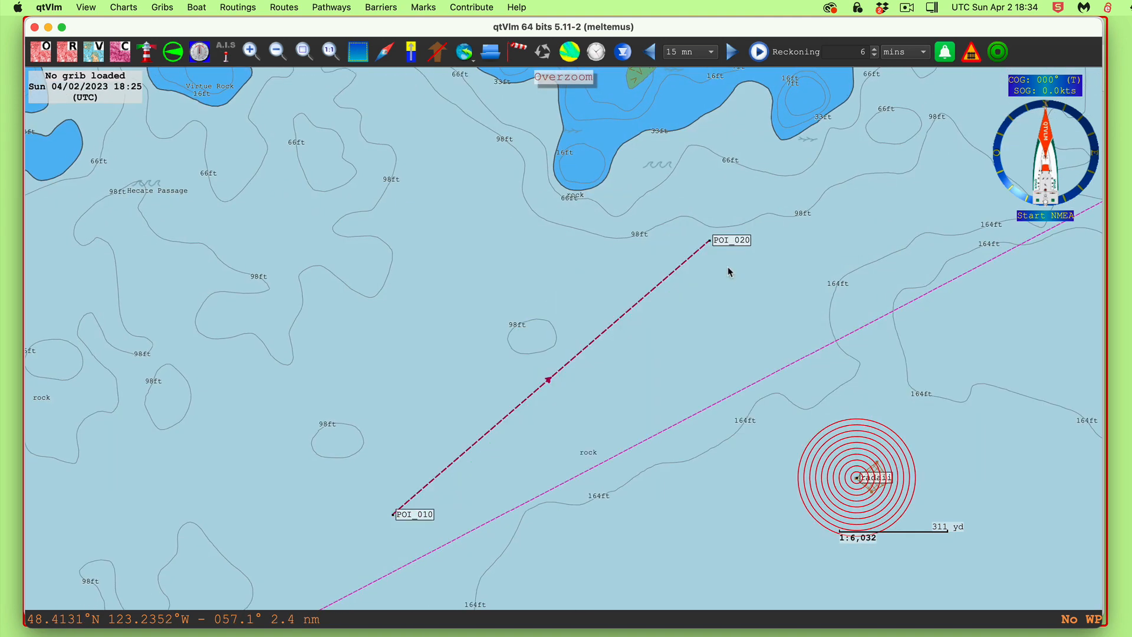
Apply pathway ssss's settings with safety check distances of 500 ft maximum and 100 ft minimum
{"action": "right_click", "coordinate": [659, 290]}
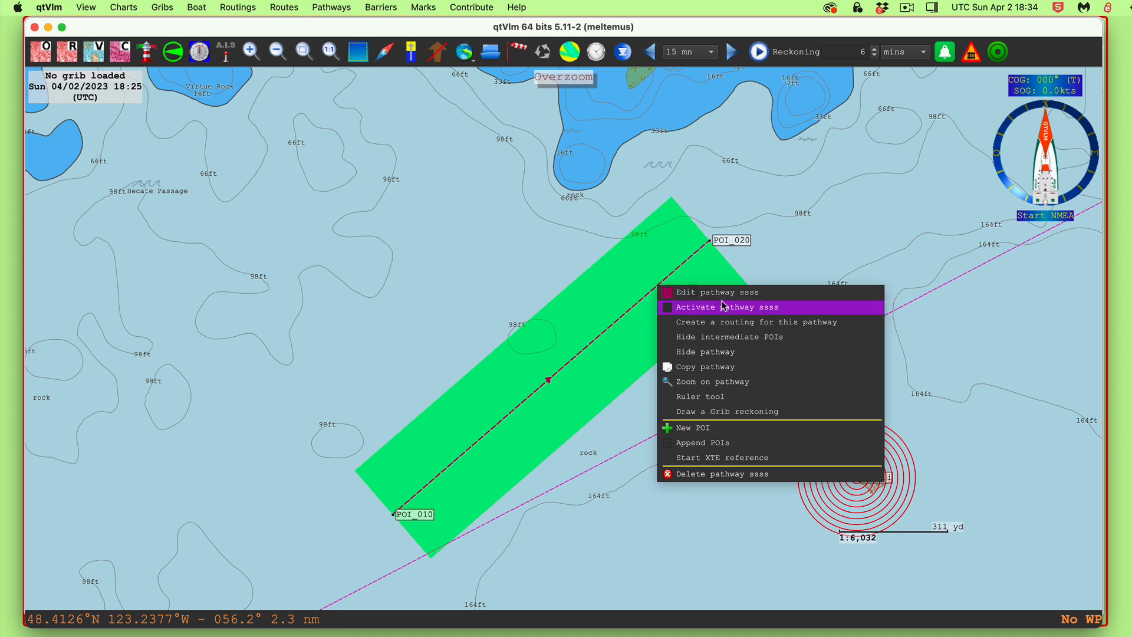
{"action": "left_click", "coordinate": [720, 297]}
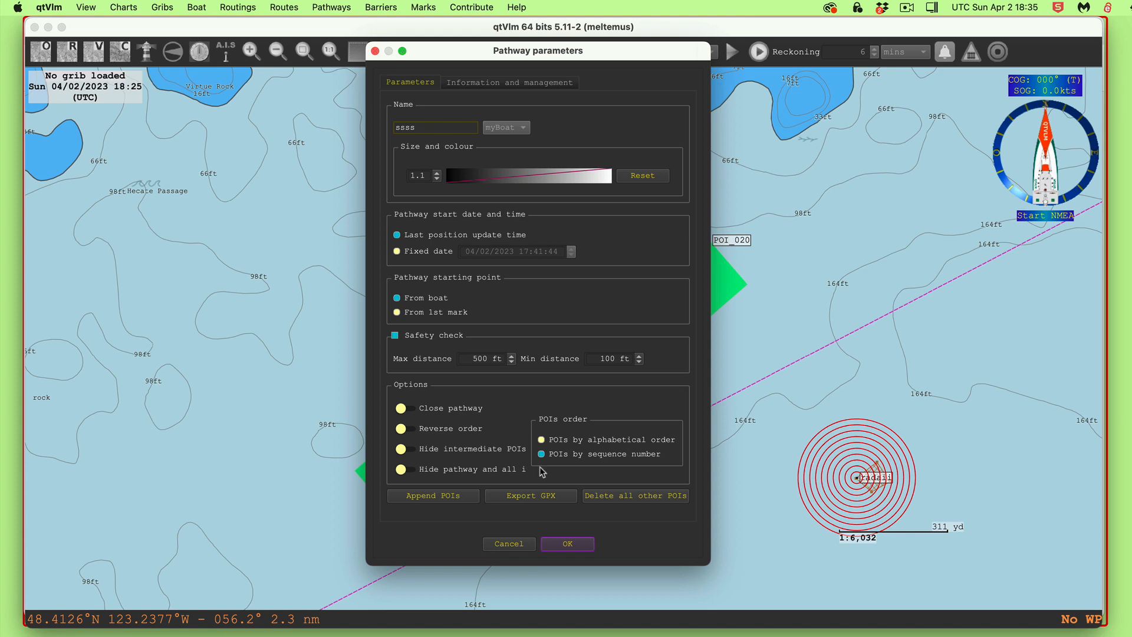
{"action": "left_click", "coordinate": [571, 546]}
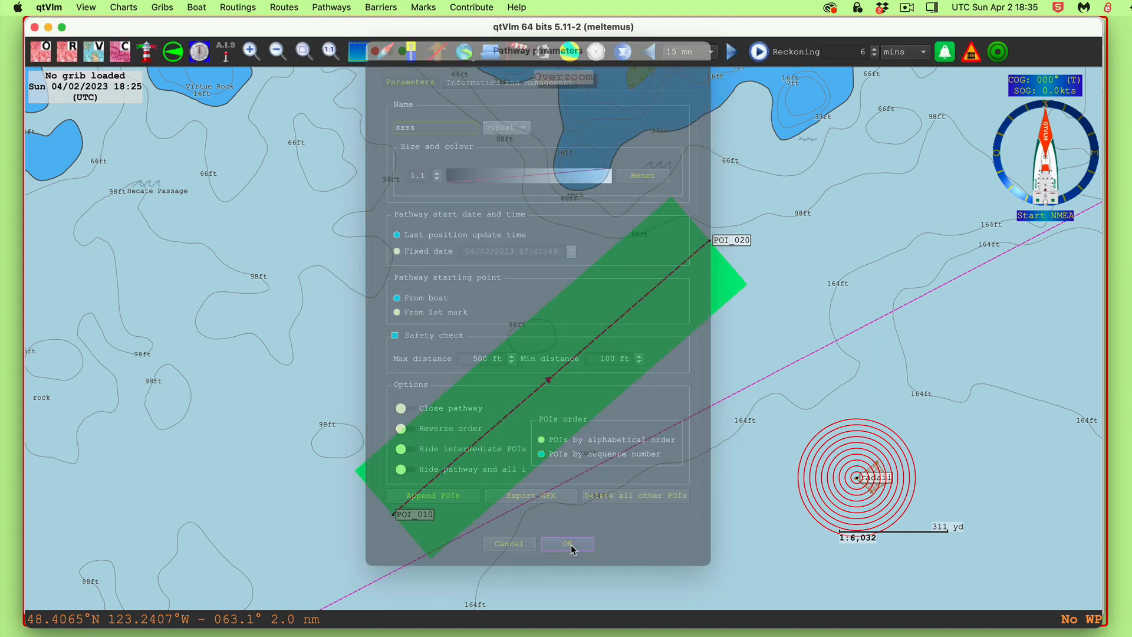
Shift POI_020 east, checking the distance with the Ruler tool, so the leg ends north of the radar mark
{"action": "left_click_drag", "start_coordinate": [831, 244], "coordinate": [862, 257]}
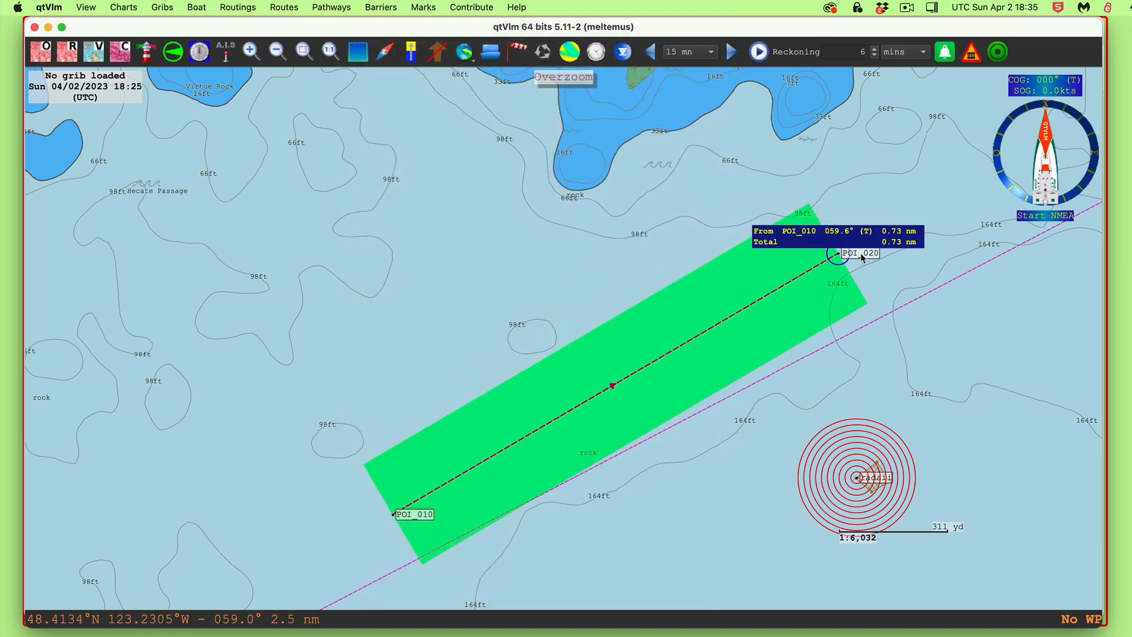
{"action": "right_click", "coordinate": [749, 374]}
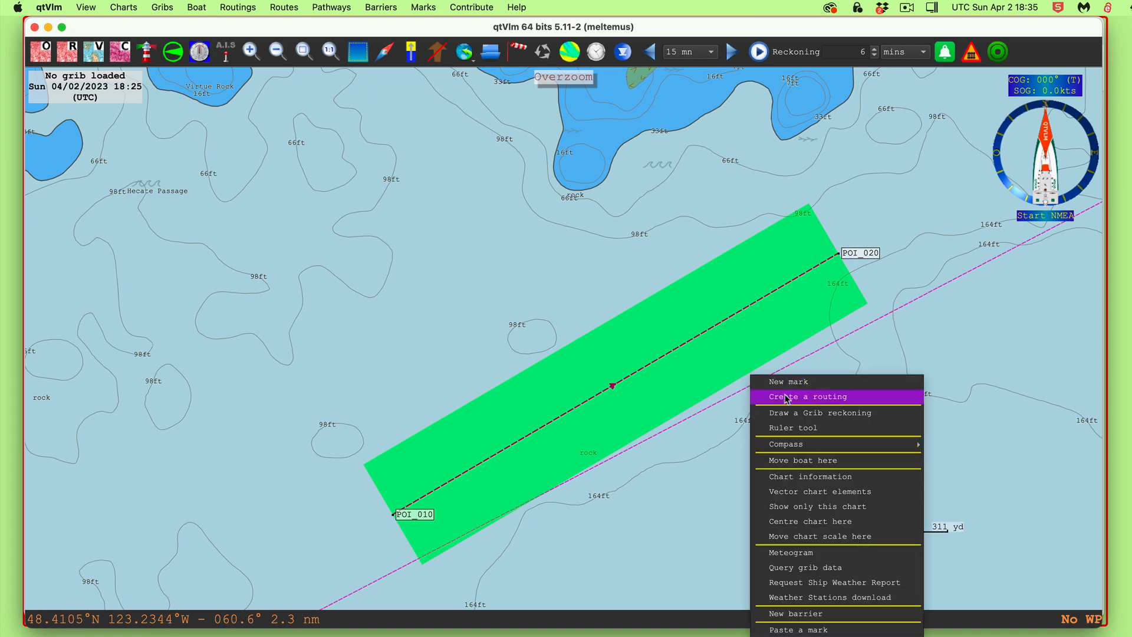
{"action": "left_click", "coordinate": [804, 430]}
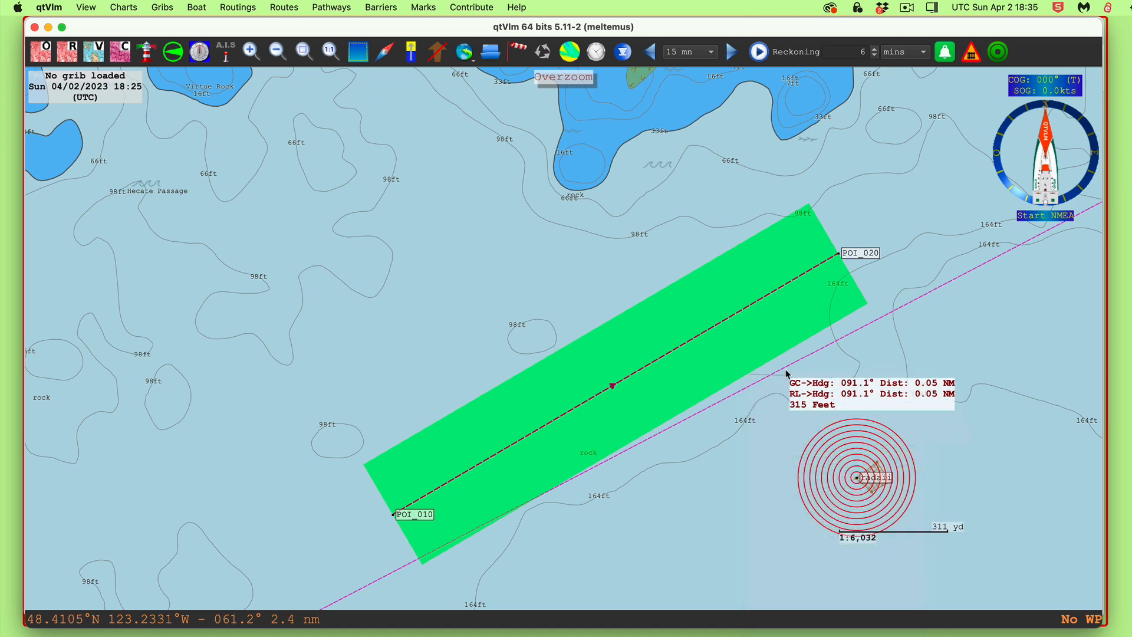
{"action": "left_click", "coordinate": [720, 323]}
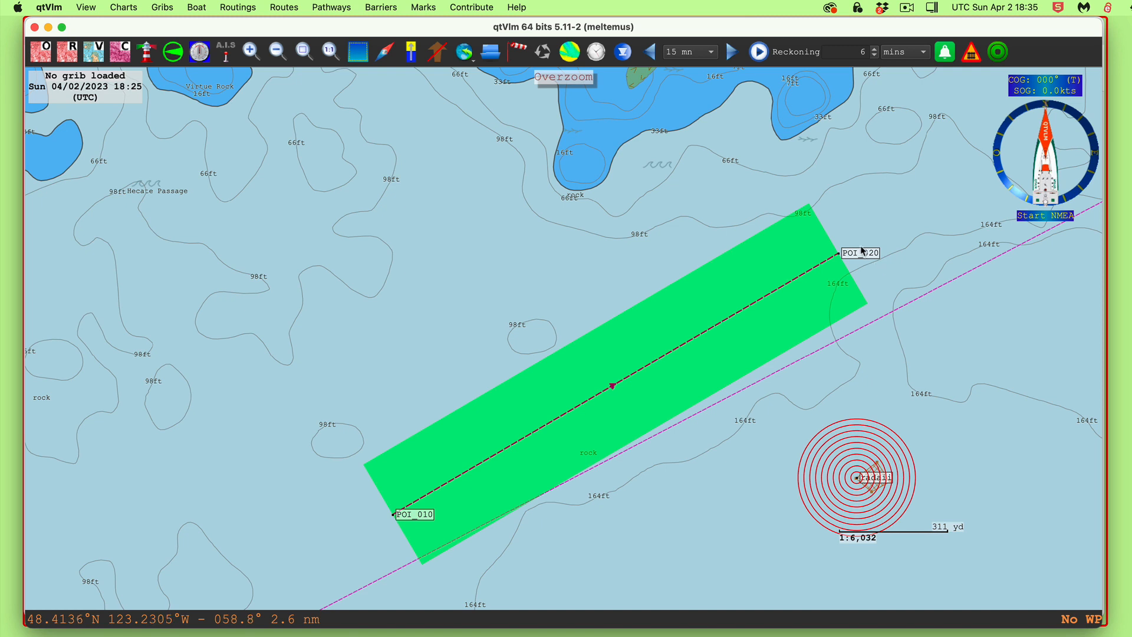
{"action": "mouse_move", "coordinate": [868, 253]}
{"action": "left_mouse_down"}
{"action": "mouse_move", "coordinate": [962, 308]}
{"action": "mouse_move", "coordinate": [867, 248]}
{"action": "left_mouse_up"}
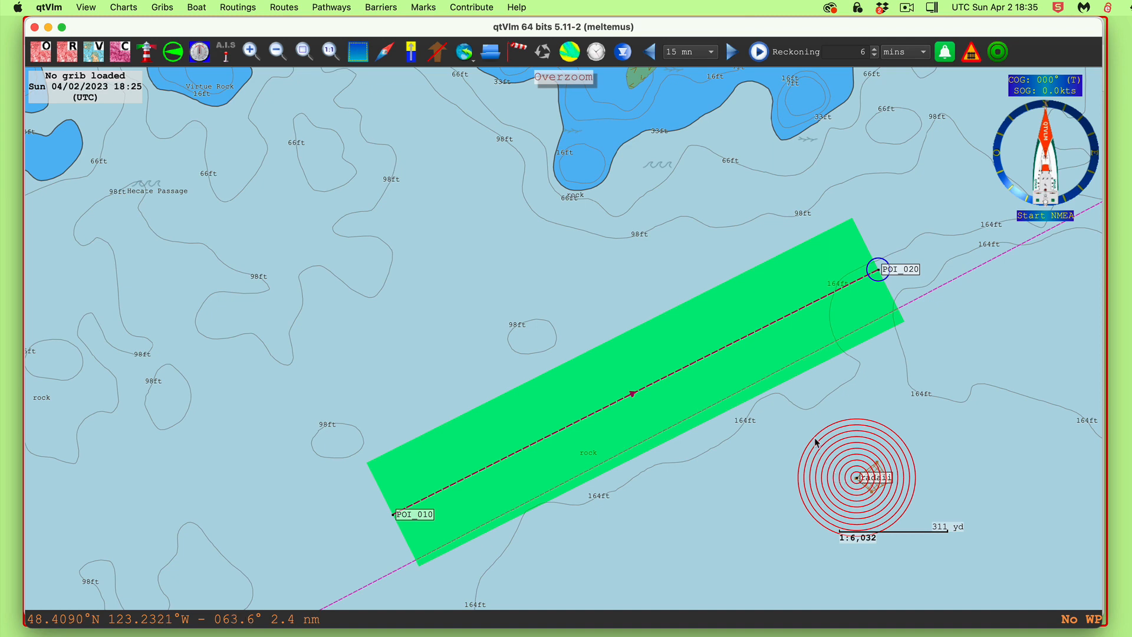
{"action": "scroll", "coordinate": [864, 501], "scroll_direction": "up", "scroll_amount": 1}
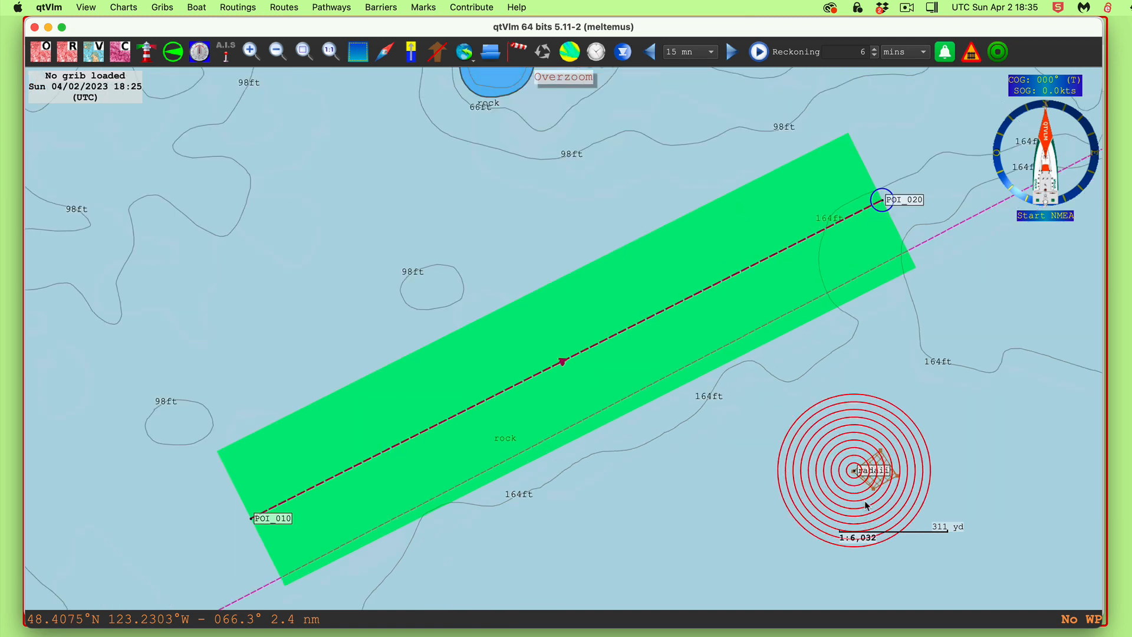
{"action": "left_click_drag", "start_coordinate": [983, 356], "coordinate": [786, 324]}
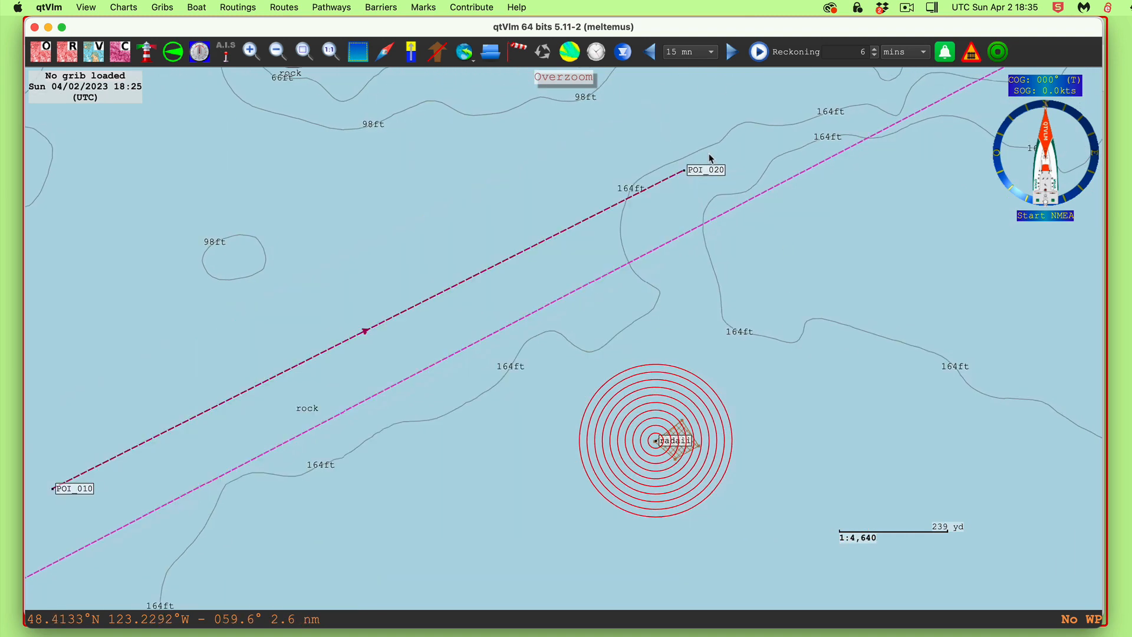
Reposition POI_020 until the first leg's green corridor clears the radar-ringed mark's rings
{"action": "left_click_drag", "start_coordinate": [704, 168], "coordinate": [878, 312]}
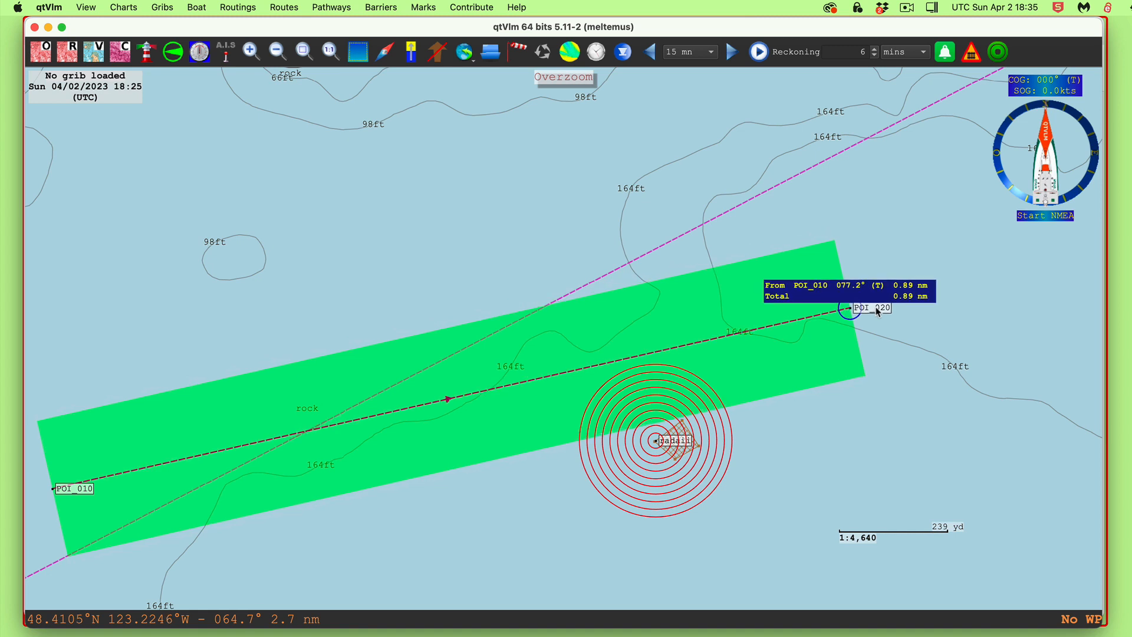
{"action": "left_click_drag", "start_coordinate": [879, 313], "coordinate": [882, 322]}
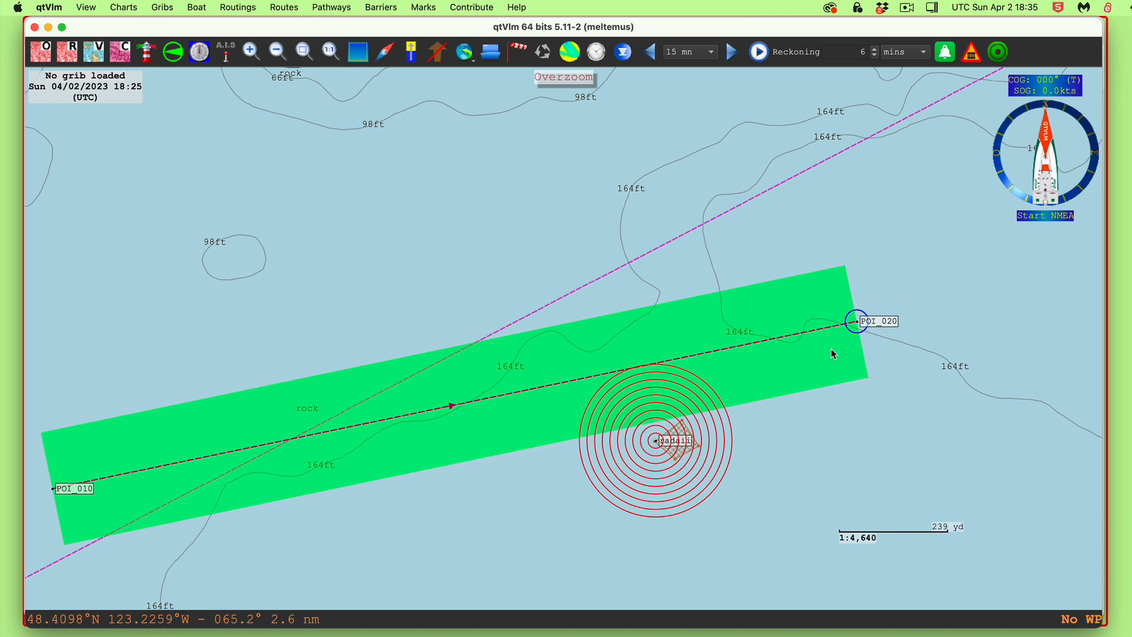
{"action": "left_click_drag", "start_coordinate": [886, 326], "coordinate": [897, 350]}
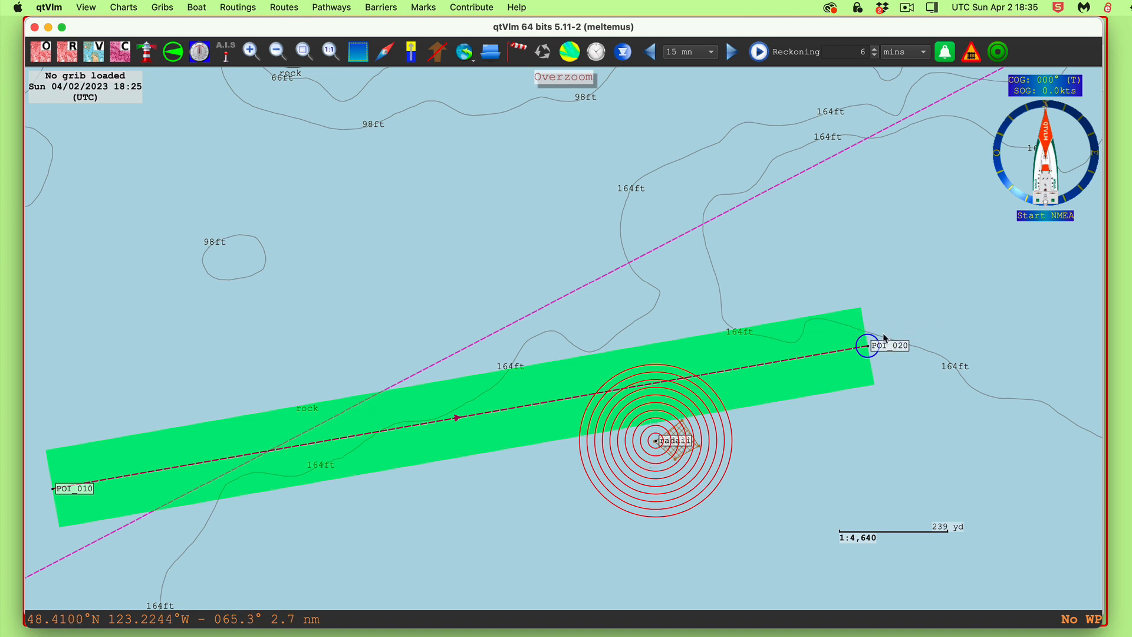
{"action": "left_click_drag", "start_coordinate": [890, 345], "coordinate": [699, 250]}
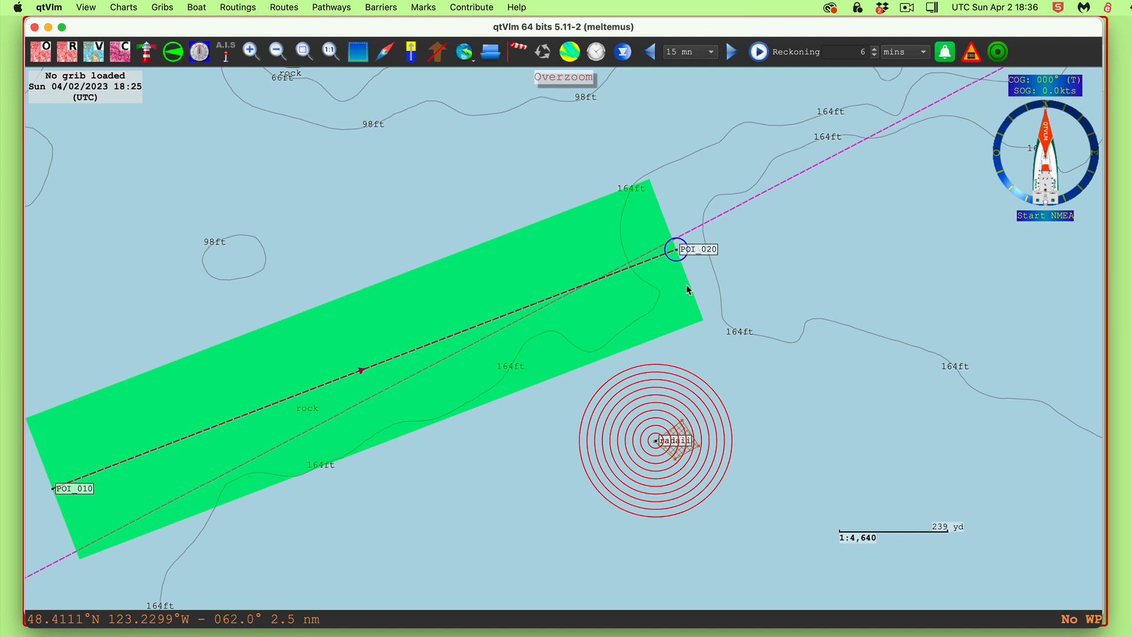
Zoom out to about 1:16,650 and pan right to show the coastline and lighthouse island
{"action": "scroll", "coordinate": [851, 454], "scroll_direction": "down", "scroll_amount": 4}
{"action": "scroll", "coordinate": [850, 451], "scroll_direction": "down", "scroll_amount": 1}
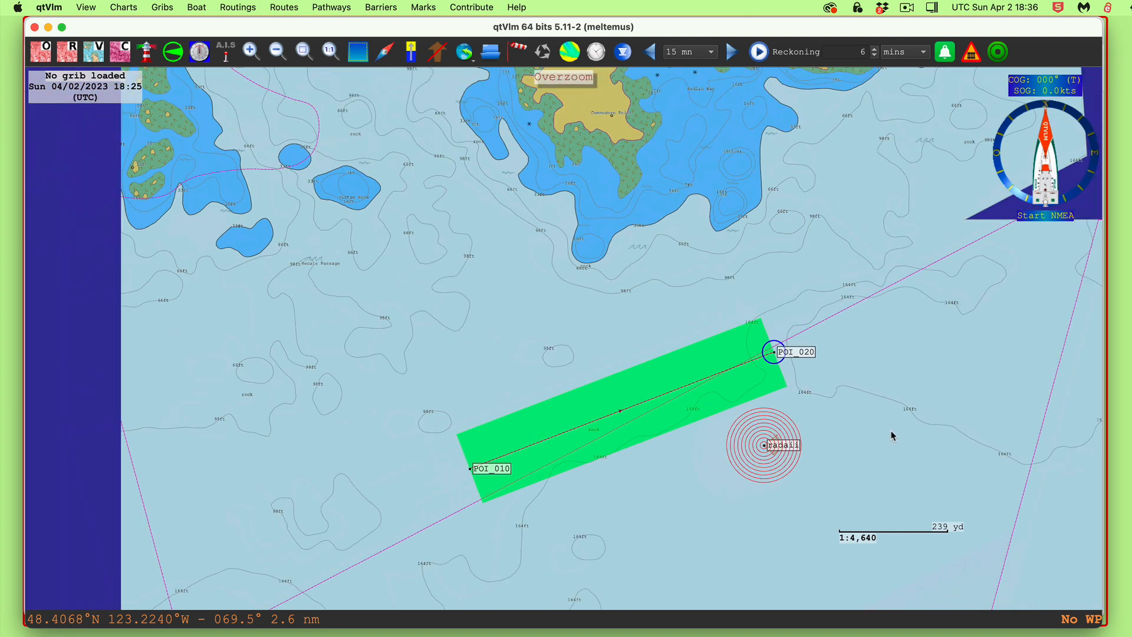
{"action": "left_click_drag", "start_coordinate": [871, 388], "coordinate": [776, 207]}
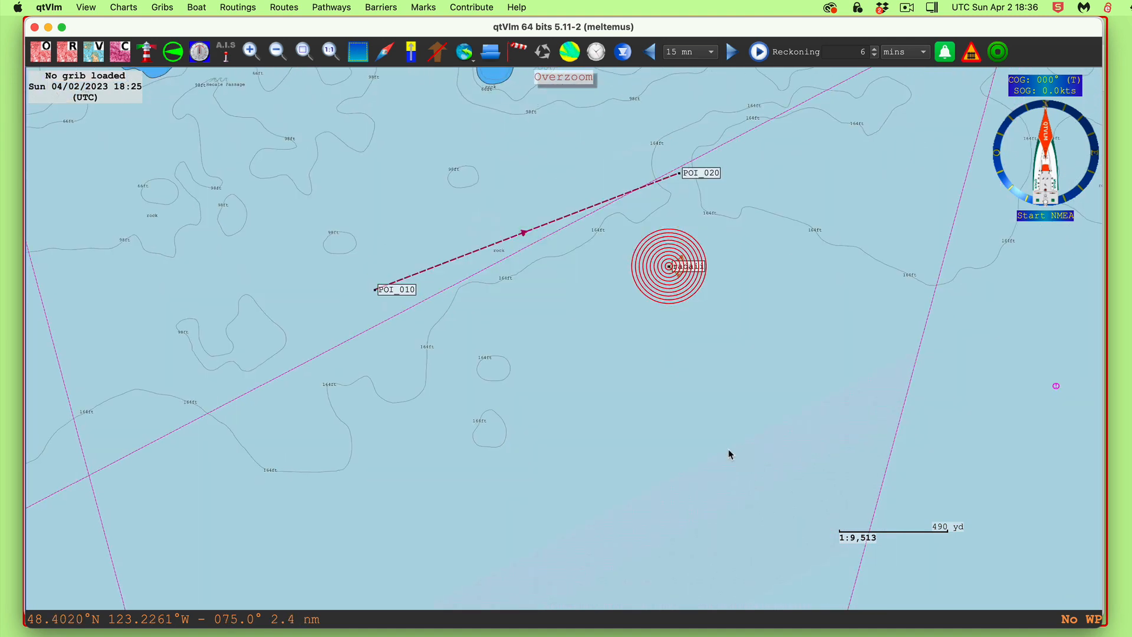
{"action": "scroll", "coordinate": [728, 448], "scroll_direction": "down", "scroll_amount": 2}
{"action": "left_click_drag", "start_coordinate": [737, 499], "coordinate": [801, 352]}
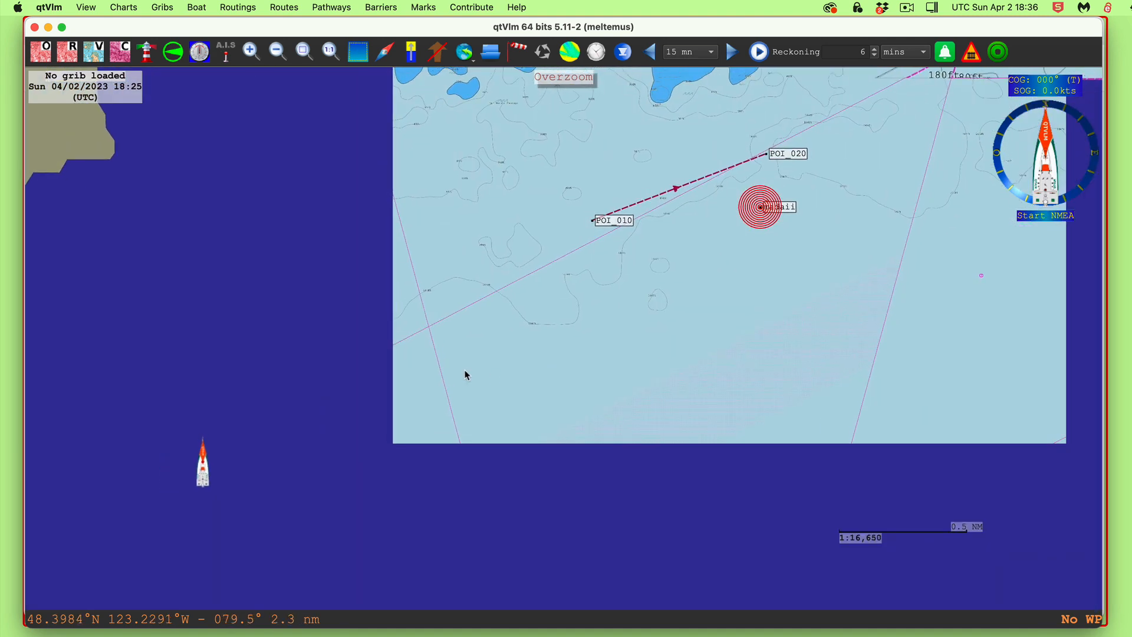
{"action": "left_click_drag", "start_coordinate": [603, 398], "coordinate": [902, 412]}
{"action": "left_click_drag", "start_coordinate": [602, 411], "coordinate": [730, 404]}
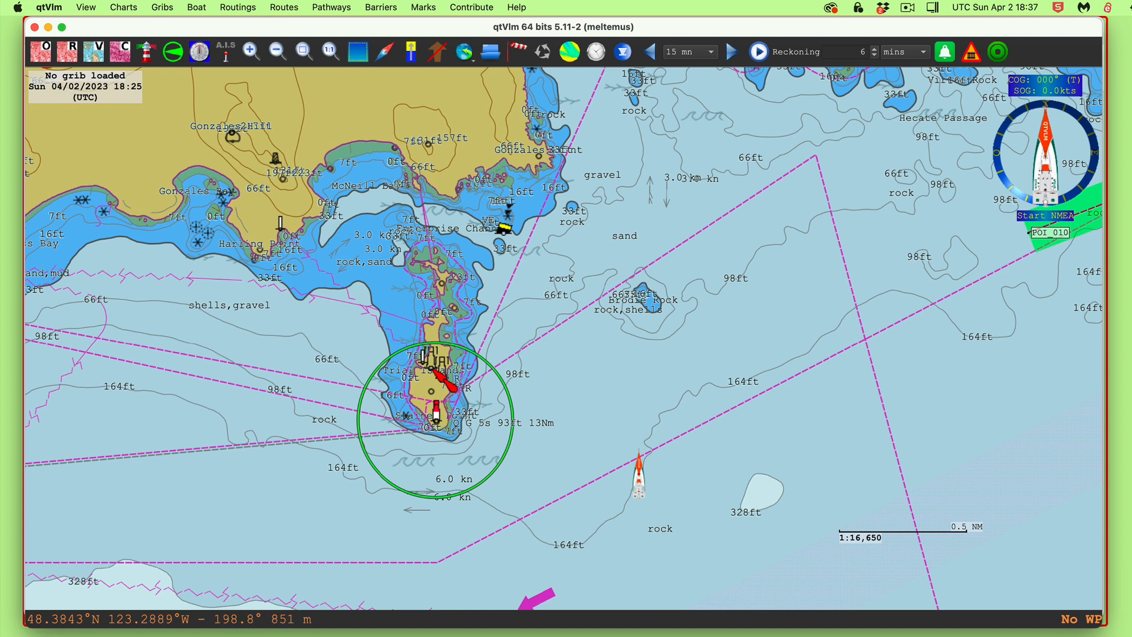
{"action": "key", "text": "super+Tab"}
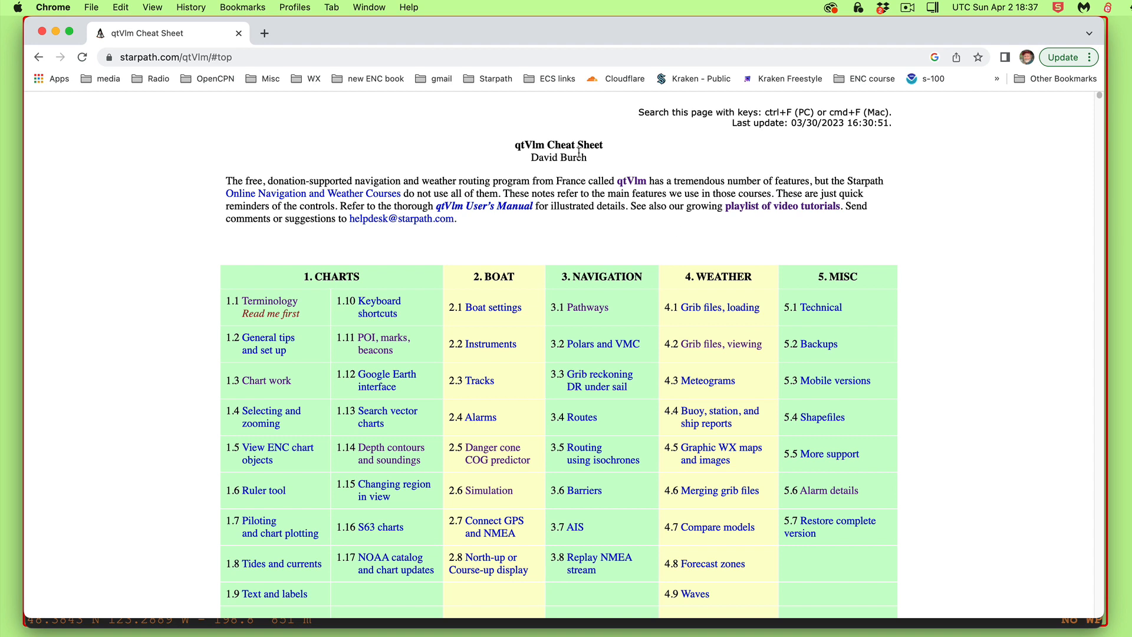
{"action": "left_click", "coordinate": [813, 494]}
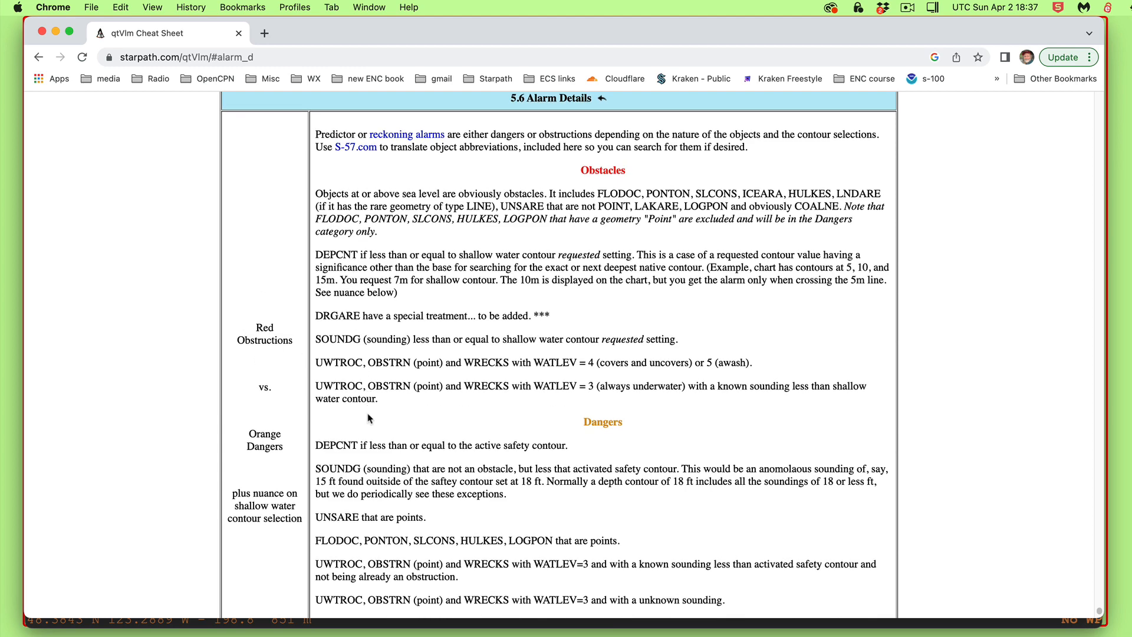
{"action": "scroll", "coordinate": [472, 478], "scroll_direction": "down", "scroll_amount": 5}
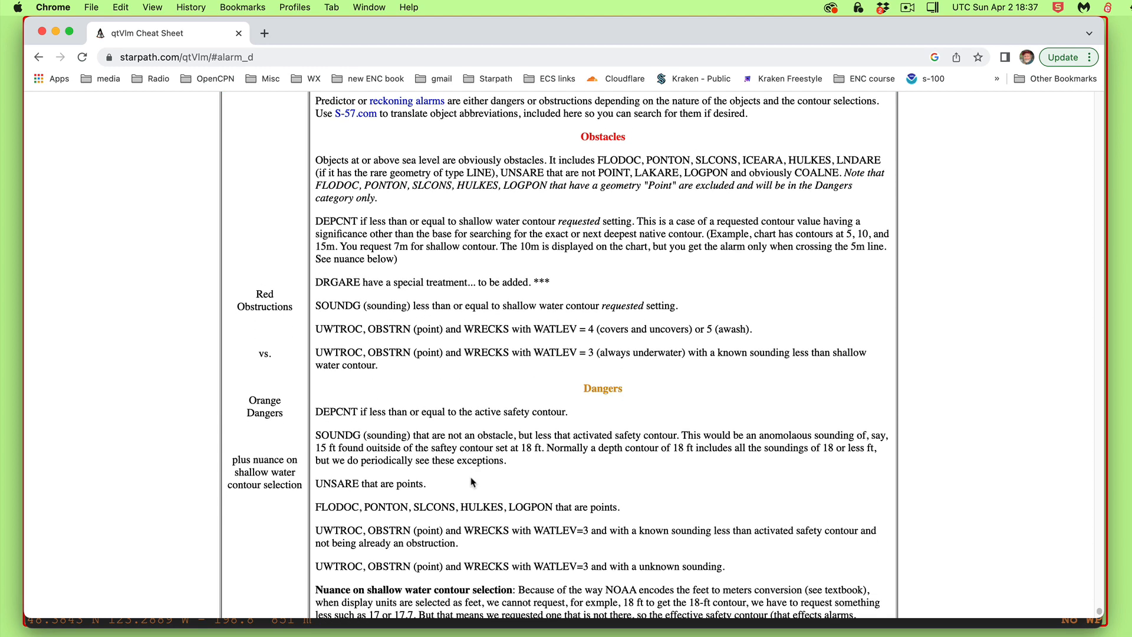
{"action": "scroll", "coordinate": [470, 479], "scroll_direction": "up", "scroll_amount": 7}
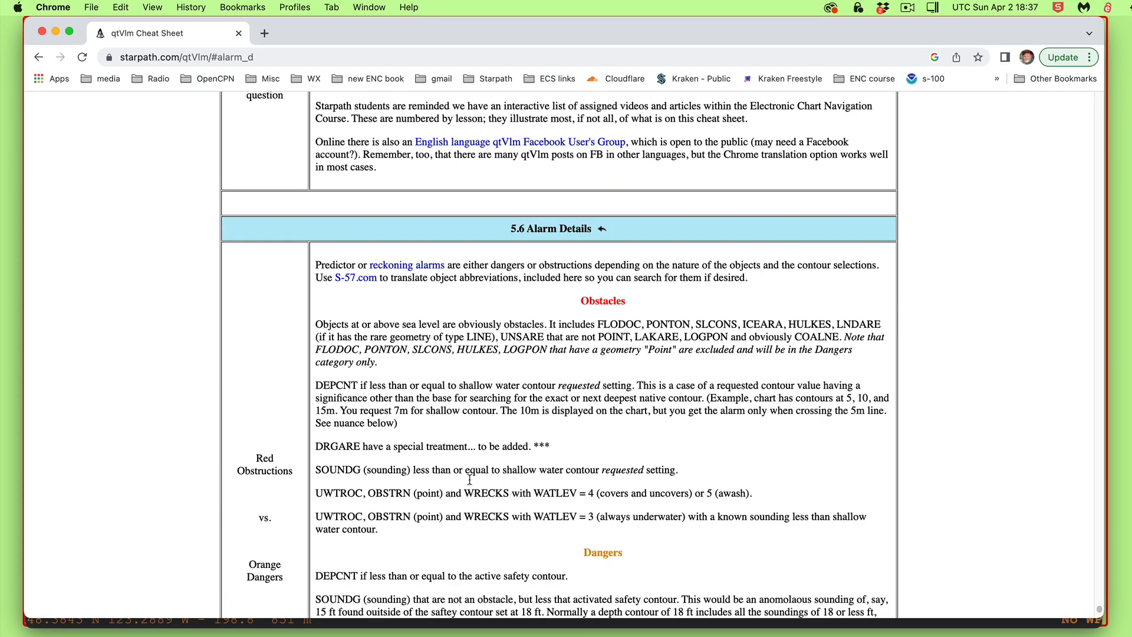
{"action": "scroll", "coordinate": [470, 479], "scroll_direction": "down", "scroll_amount": 3}
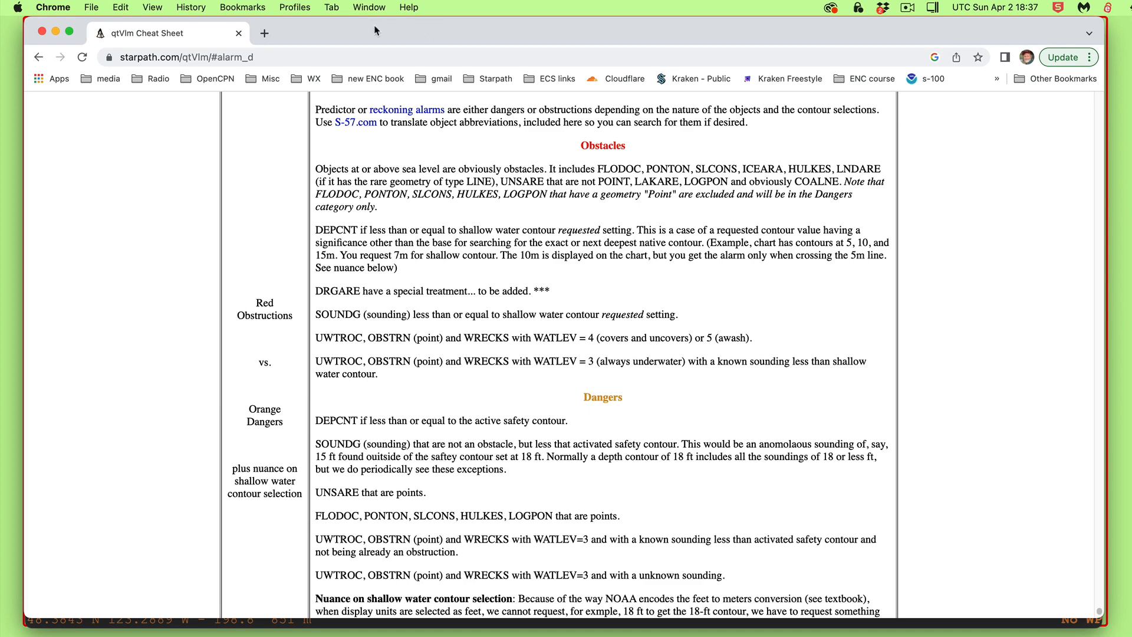
{"action": "left_click_drag", "start_coordinate": [373, 27], "coordinate": [378, 636]}
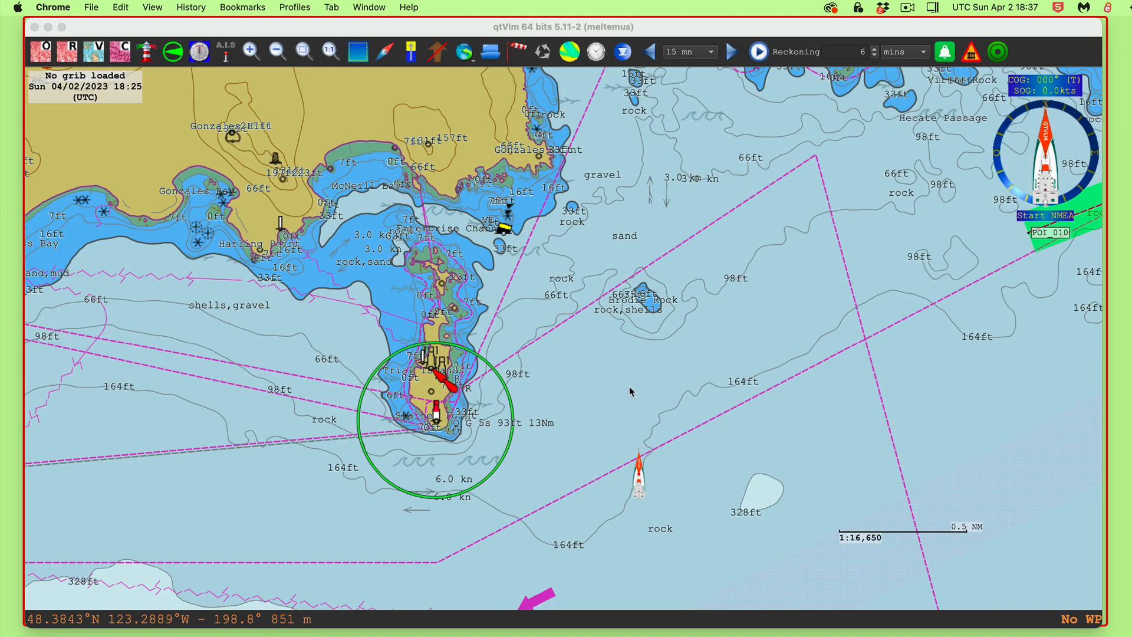
View and close chart information for ENC CA470075, then pan south of Trial Islands
{"action": "right_click", "coordinate": [633, 370]}
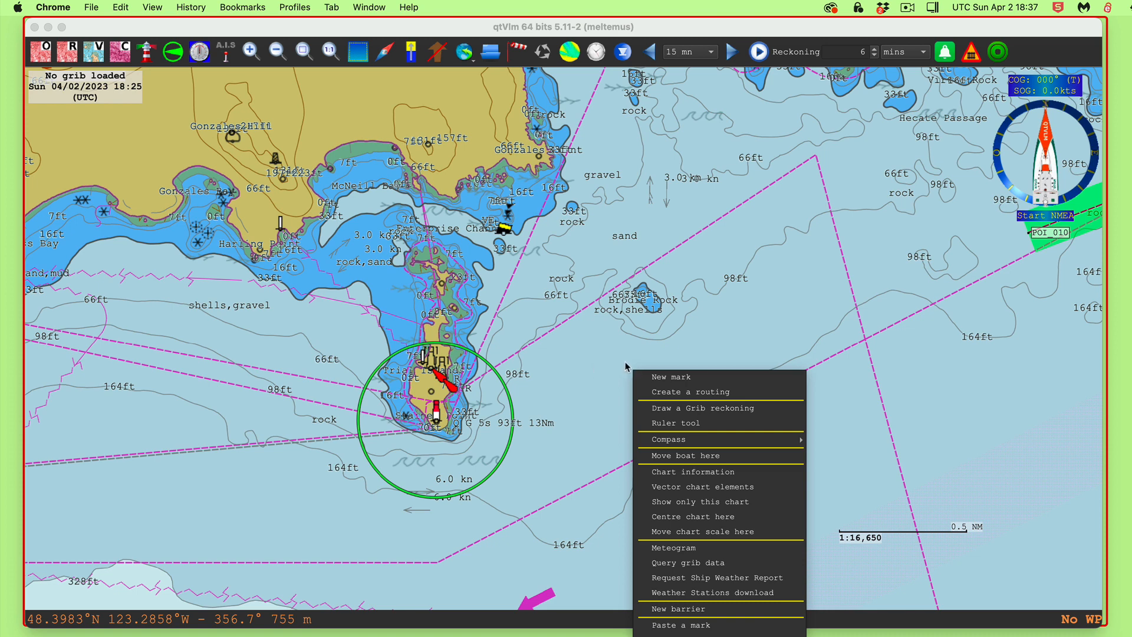
{"action": "left_click", "coordinate": [684, 472]}
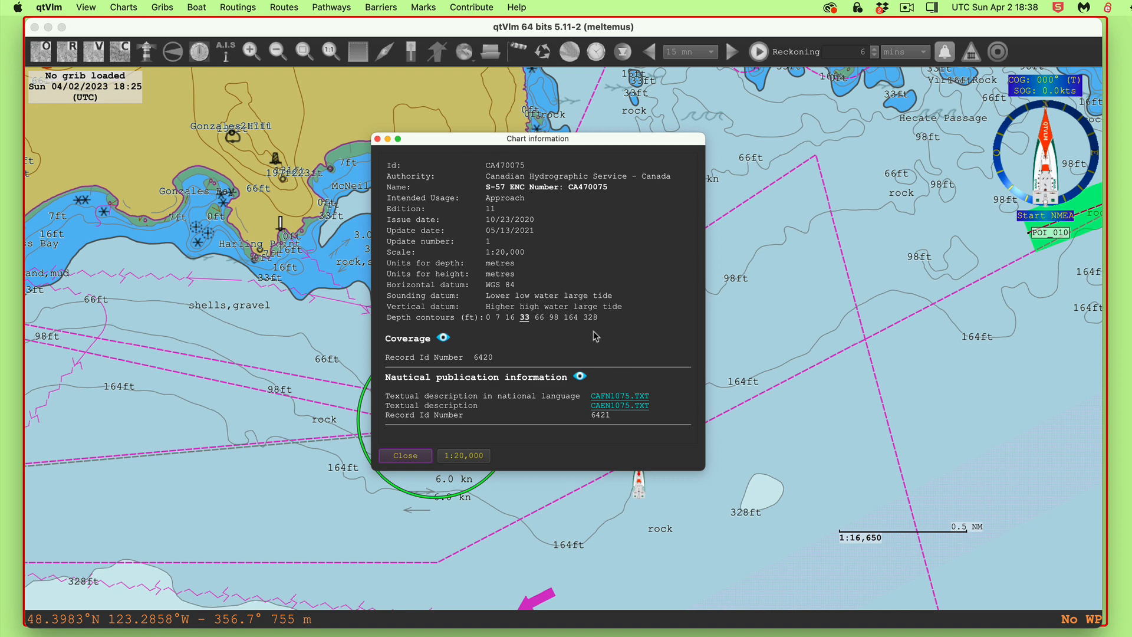
{"action": "left_click", "coordinate": [377, 139]}
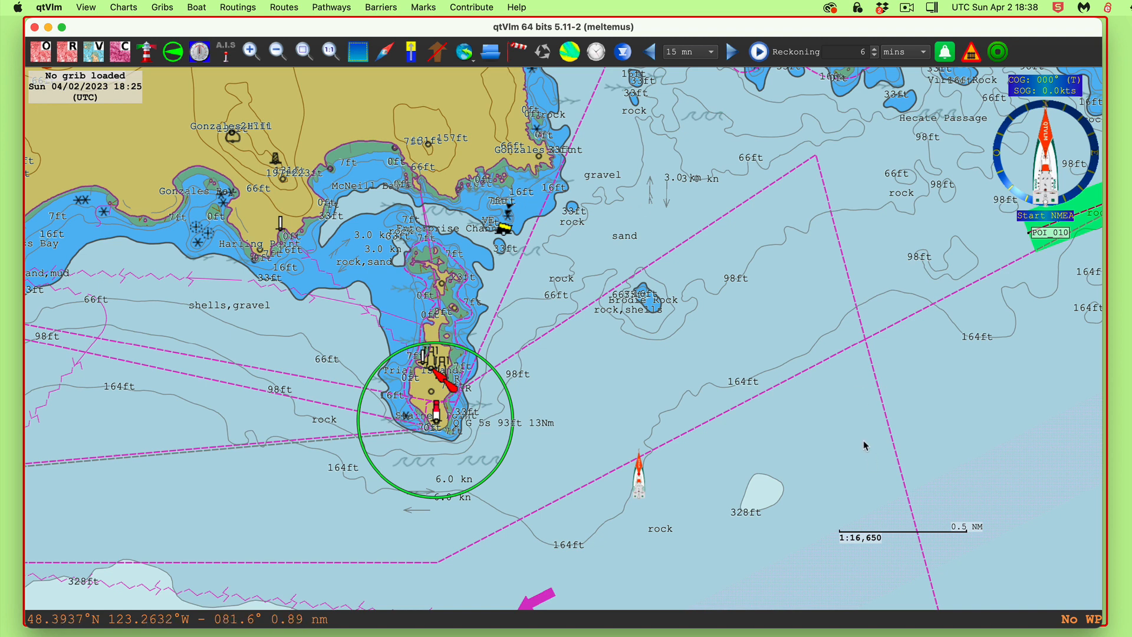
{"action": "left_click_drag", "start_coordinate": [864, 447], "coordinate": [842, 395]}
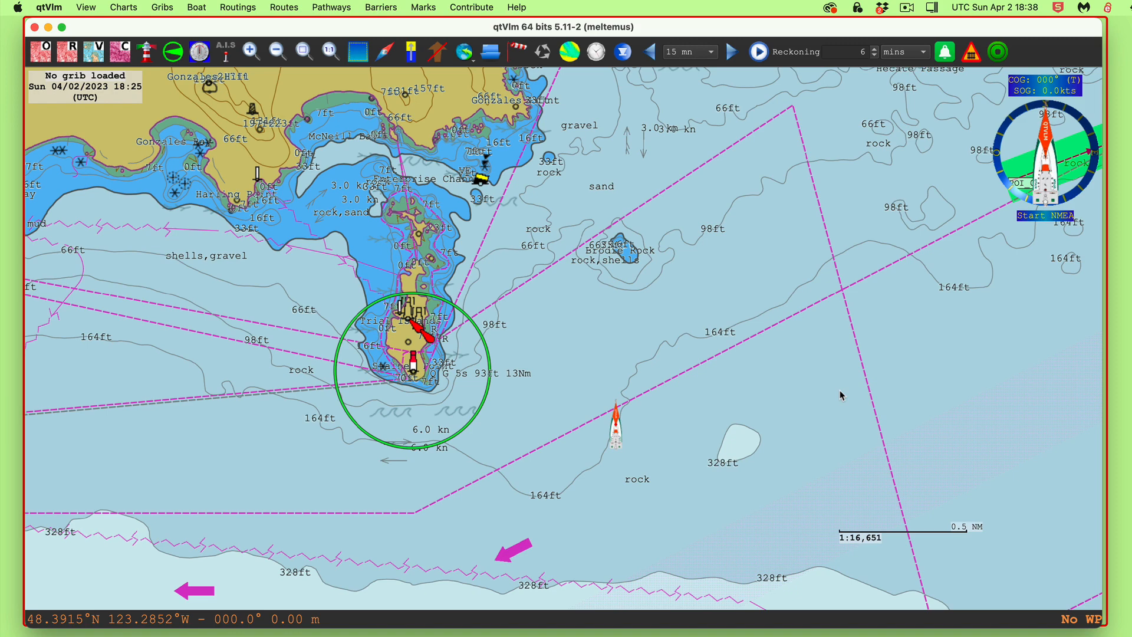
Review Charts > Rasters and Vectors settings, cancel unchanged, and pan to the POI_010–POI_020 leg
{"action": "key", "text": "super+comma"}
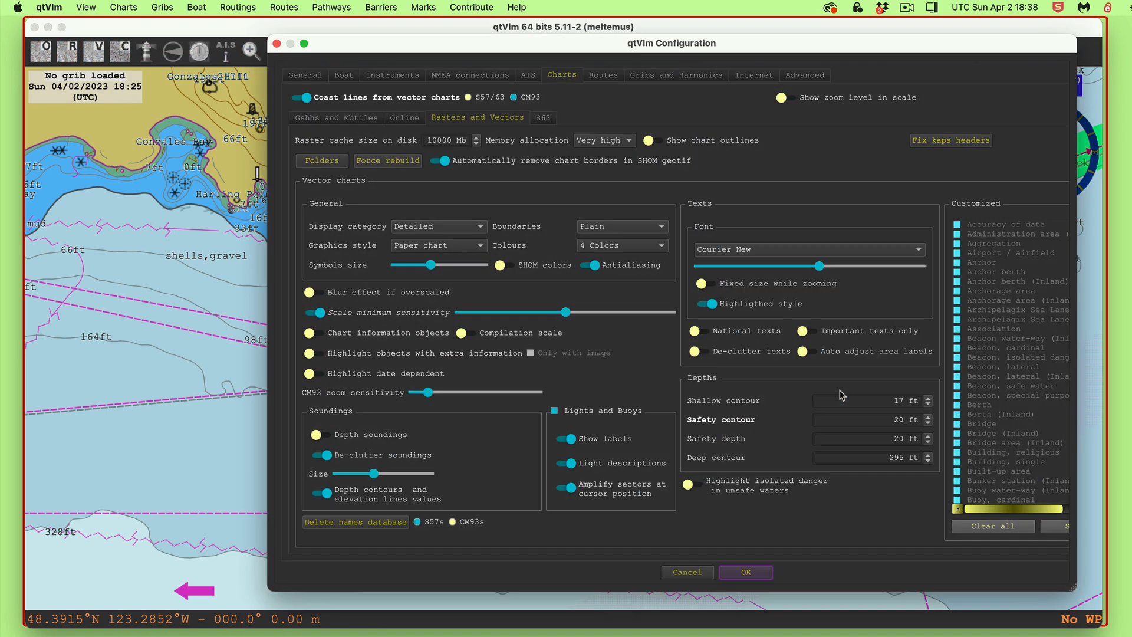
{"action": "left_click_drag", "start_coordinate": [418, 51], "coordinate": [330, 3]}
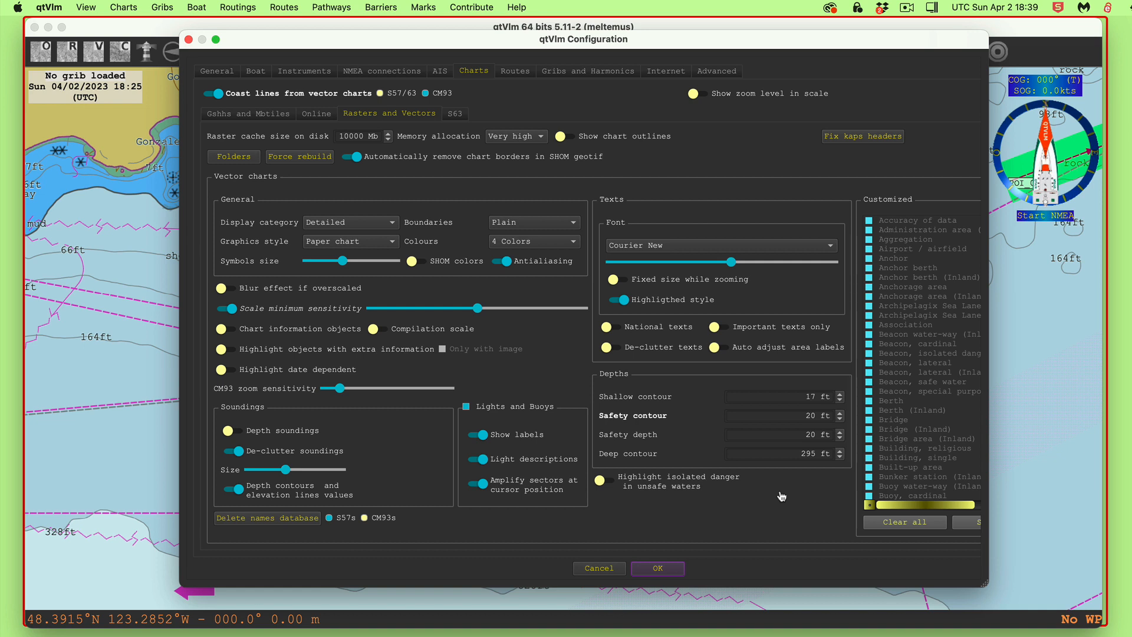
{"action": "left_click_drag", "start_coordinate": [399, 44], "coordinate": [357, 49]}
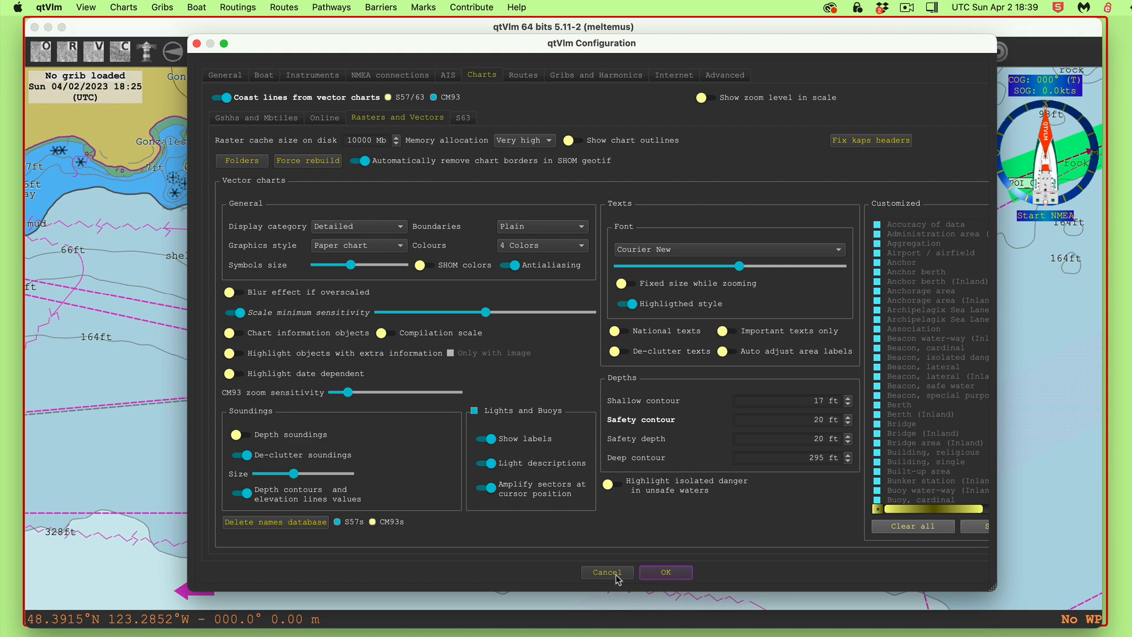
{"action": "left_click", "coordinate": [608, 572]}
{"action": "left_click_drag", "start_coordinate": [847, 341], "coordinate": [414, 548]}
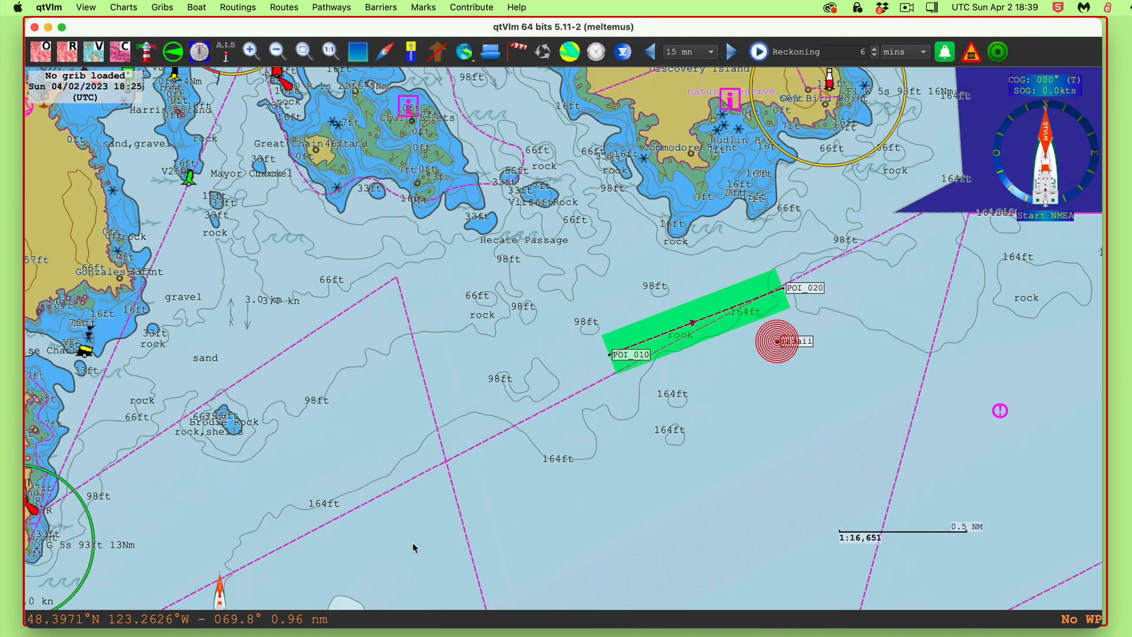
Zoom out over the strait east of Victoria, load tide stations, and open Kanaka Bay's tide curve
{"action": "scroll", "coordinate": [745, 418], "scroll_direction": "down", "scroll_amount": 5}
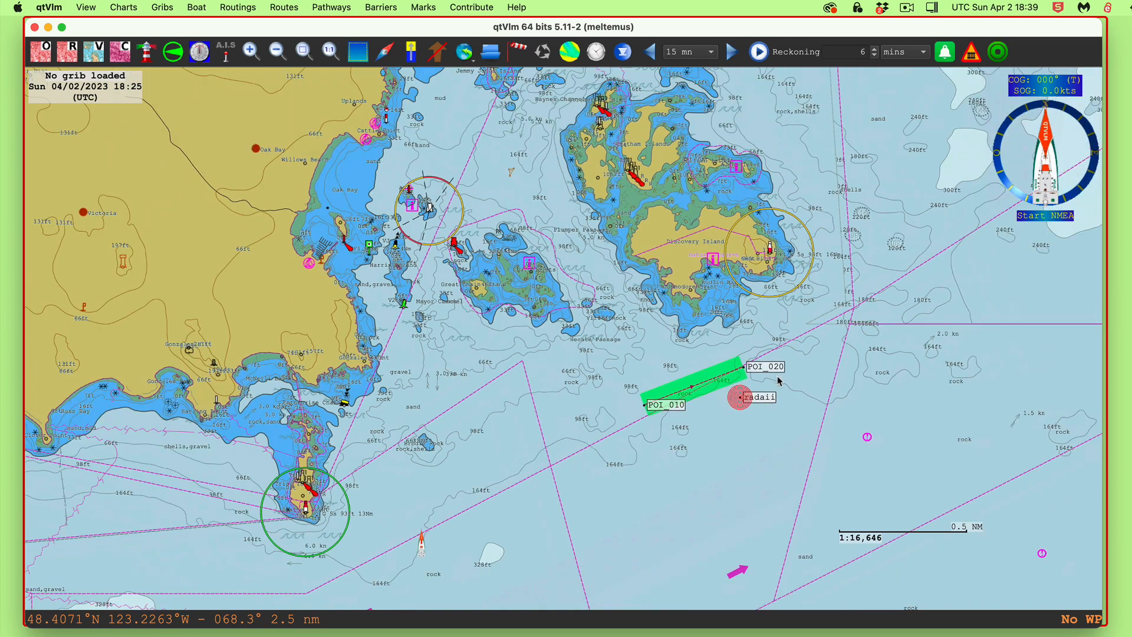
{"action": "scroll", "coordinate": [780, 381], "scroll_direction": "down", "scroll_amount": 5}
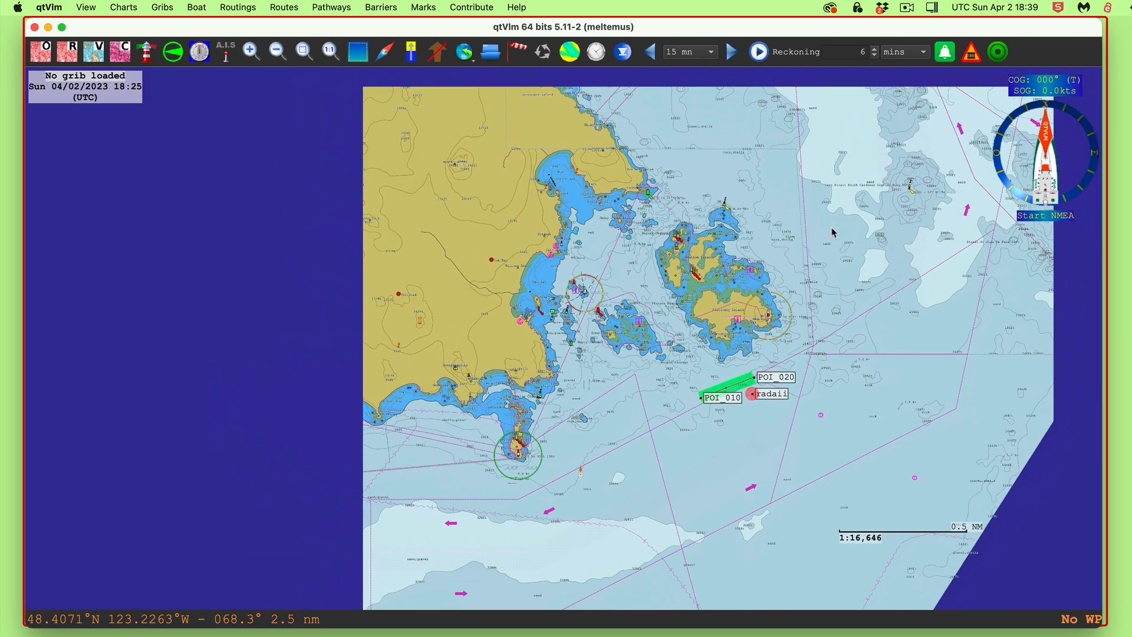
{"action": "scroll", "coordinate": [833, 231], "scroll_direction": "down", "scroll_amount": 3}
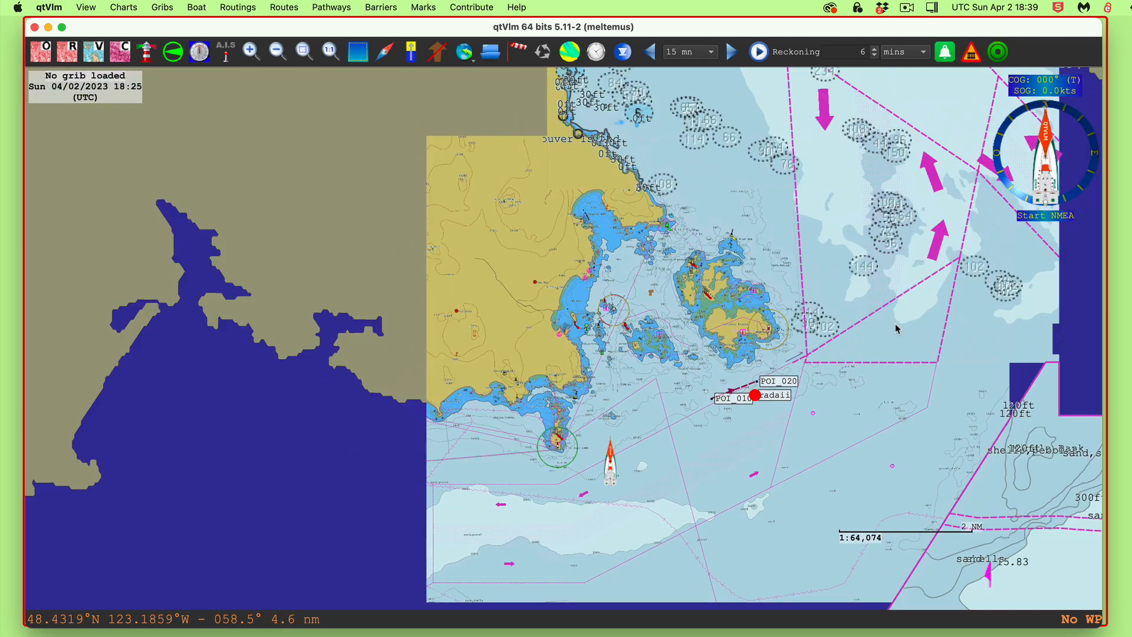
{"action": "left_click_drag", "start_coordinate": [896, 329], "coordinate": [594, 397]}
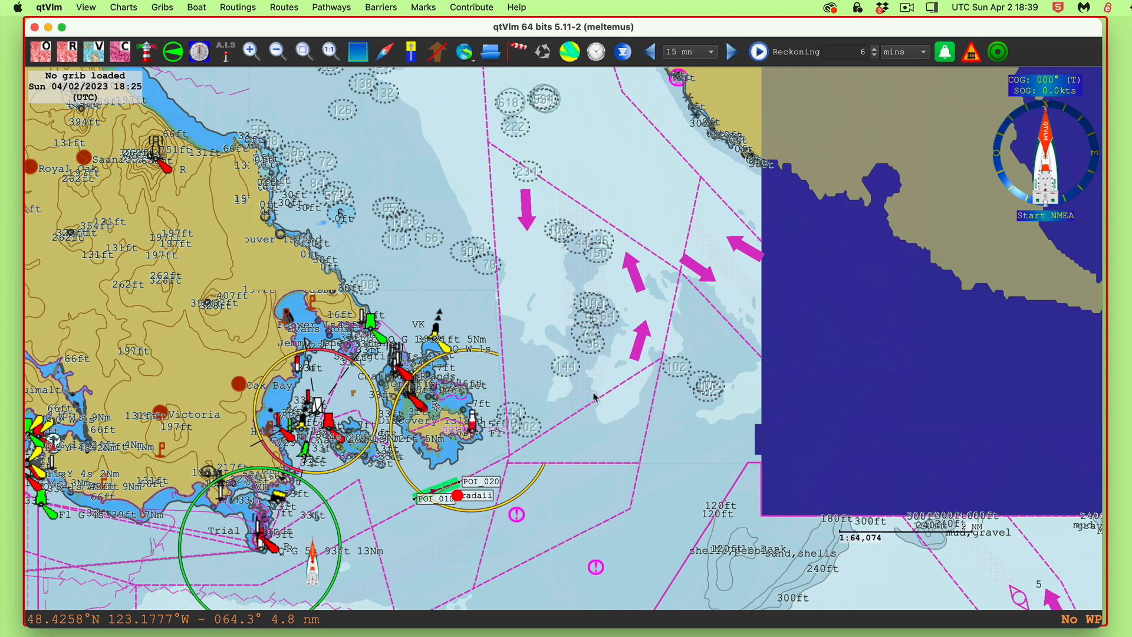
{"action": "left_click", "coordinate": [411, 59]}
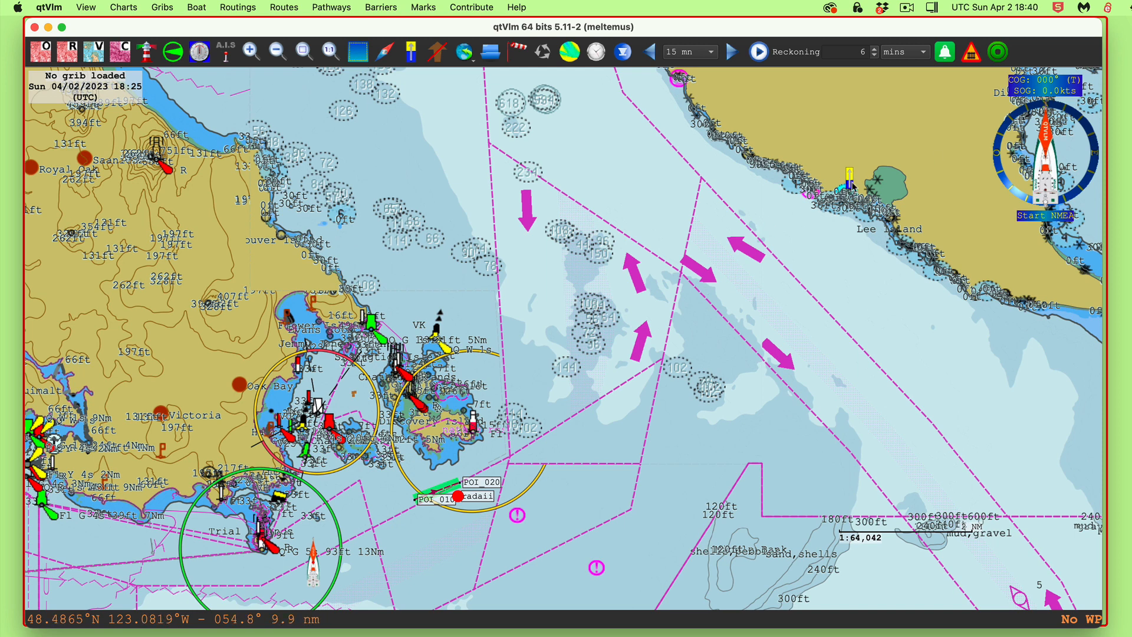
{"action": "right_click", "coordinate": [852, 183]}
{"action": "left_click", "coordinate": [893, 190]}
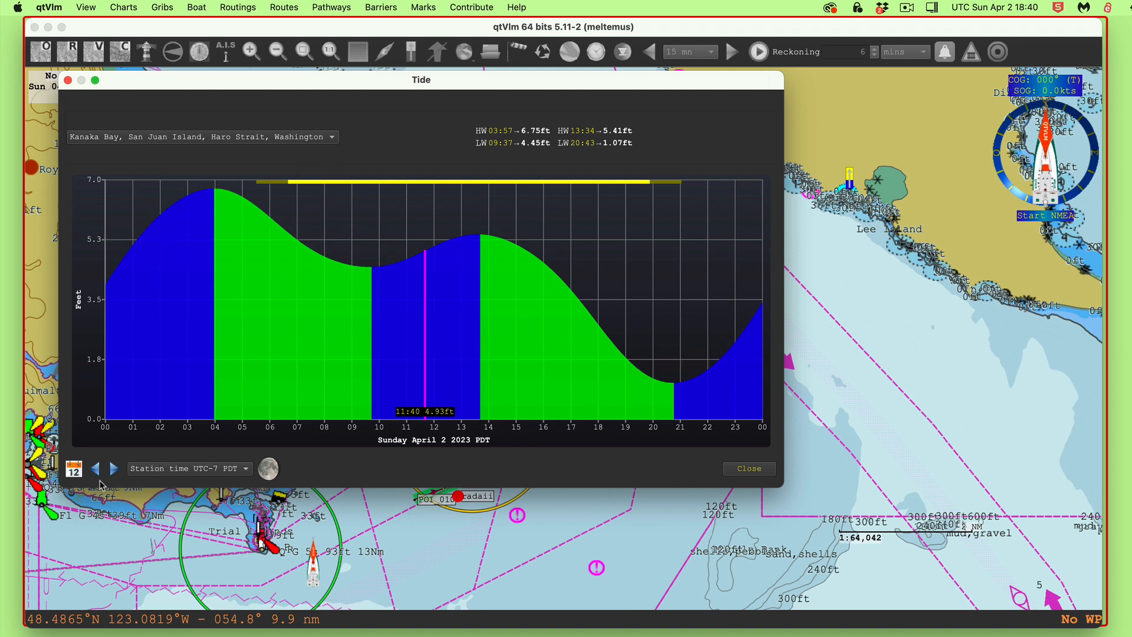
Set the tide curve date to April 4
{"action": "left_click", "coordinate": [74, 472]}
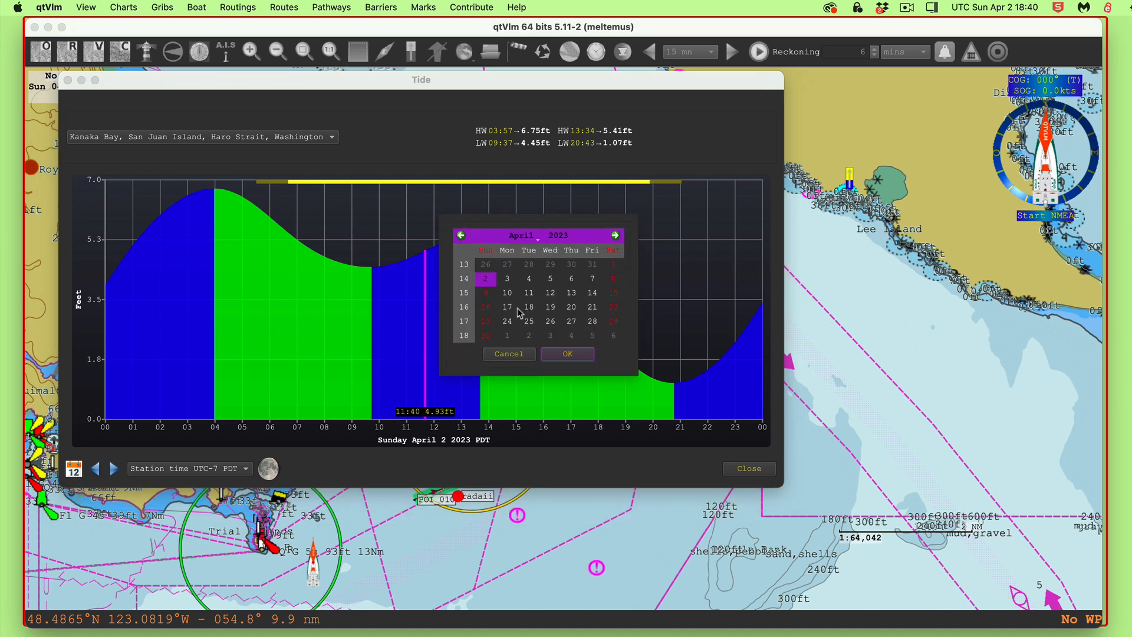
{"action": "left_click", "coordinate": [531, 282]}
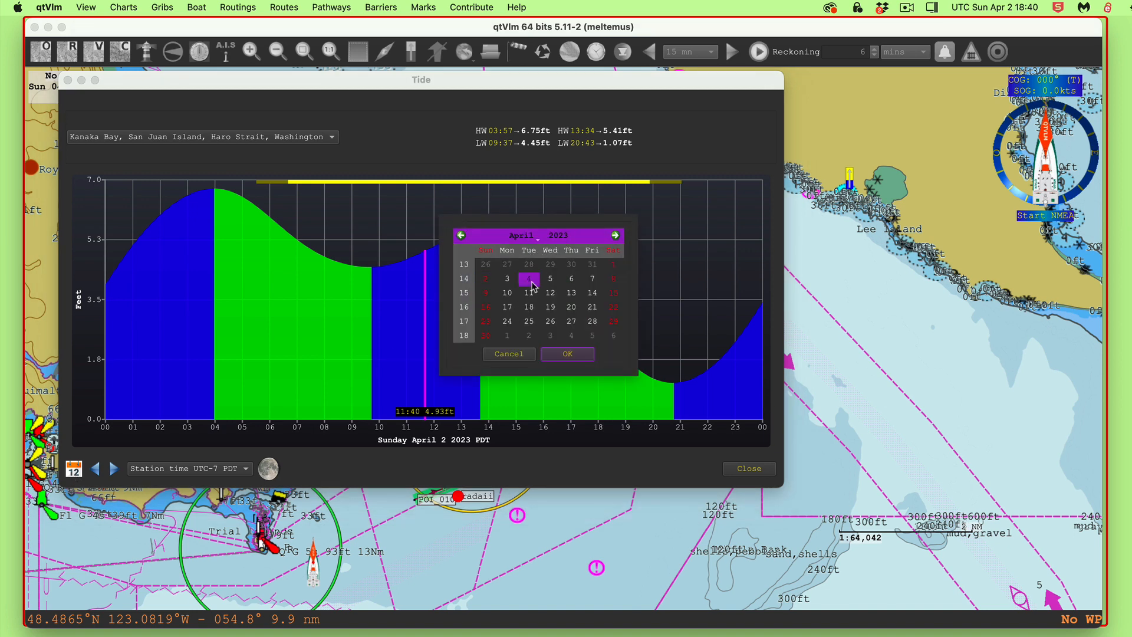
{"action": "left_click", "coordinate": [530, 237]}
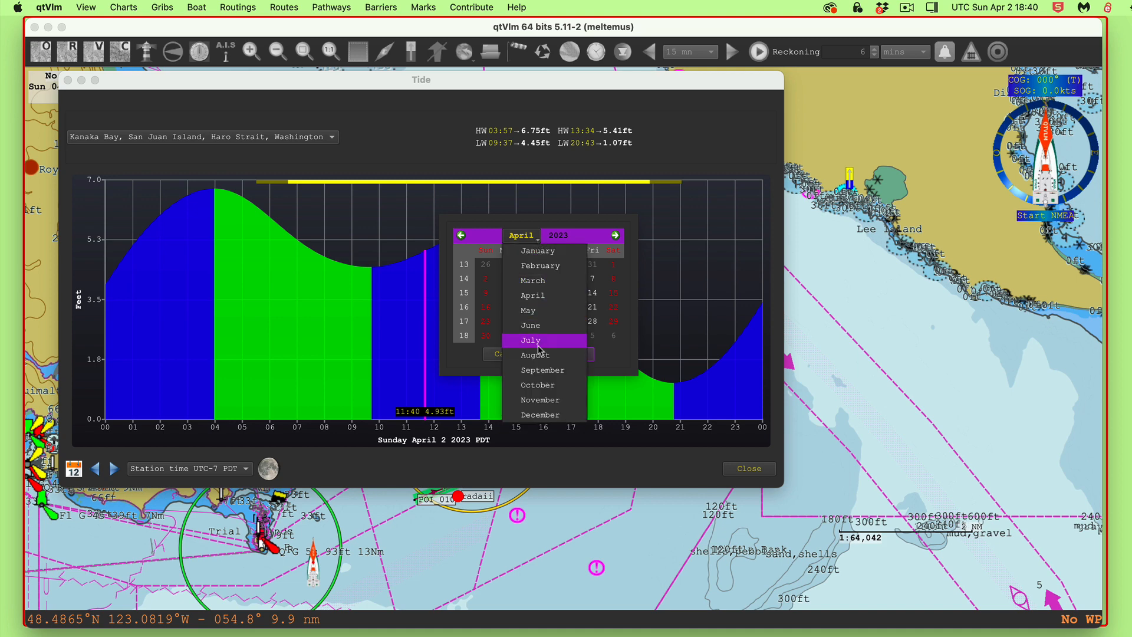
{"action": "key", "text": "Escape"}
{"action": "left_click", "coordinate": [568, 354]}
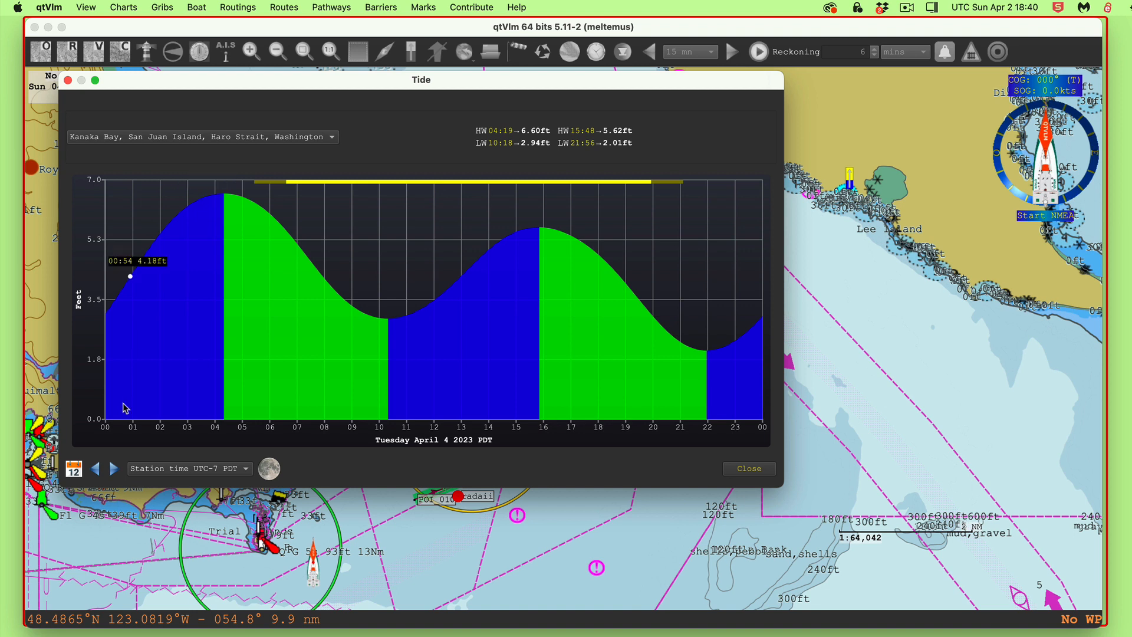
Change the tide curve date to Tuesday July 4 2023
{"action": "left_click", "coordinate": [75, 470]}
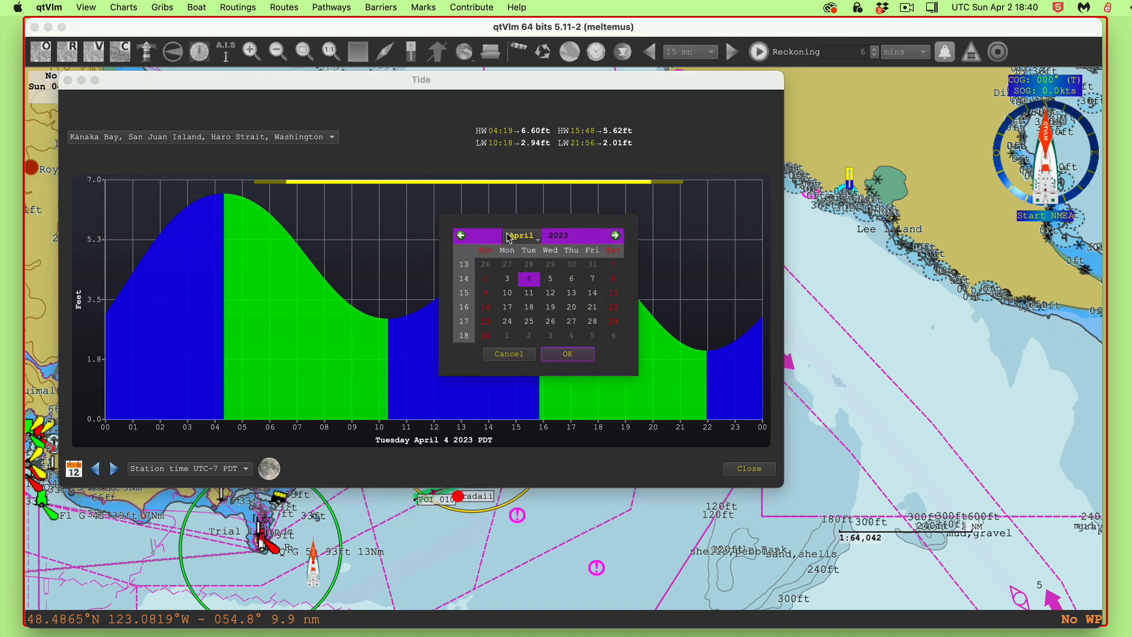
{"action": "left_click", "coordinate": [539, 242]}
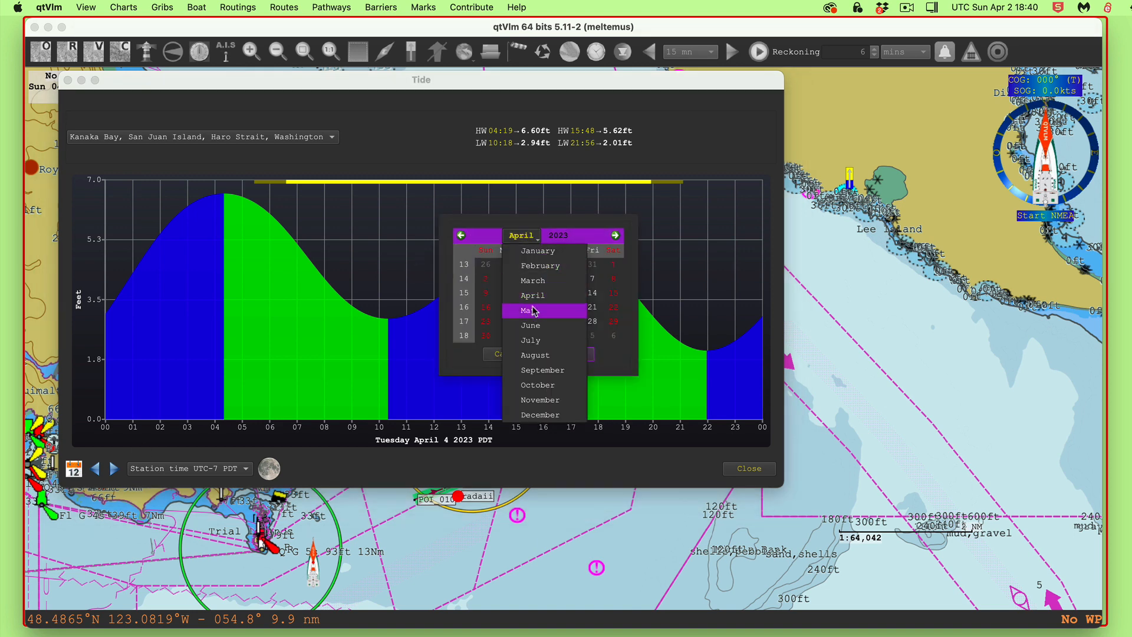
{"action": "left_click", "coordinate": [530, 342]}
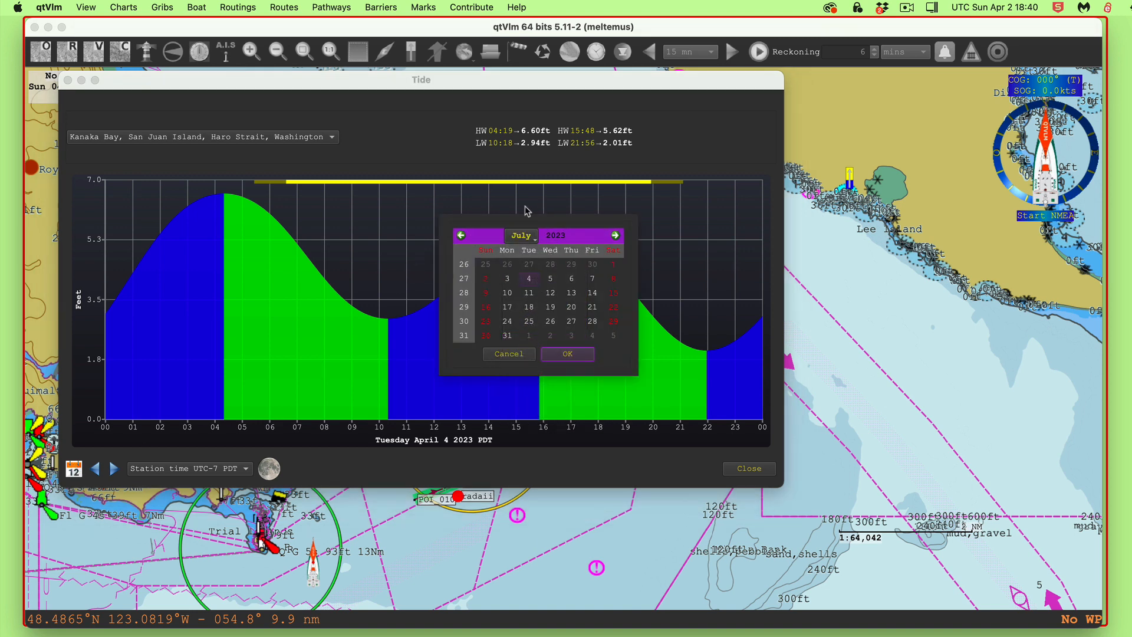
{"action": "left_click", "coordinate": [530, 279]}
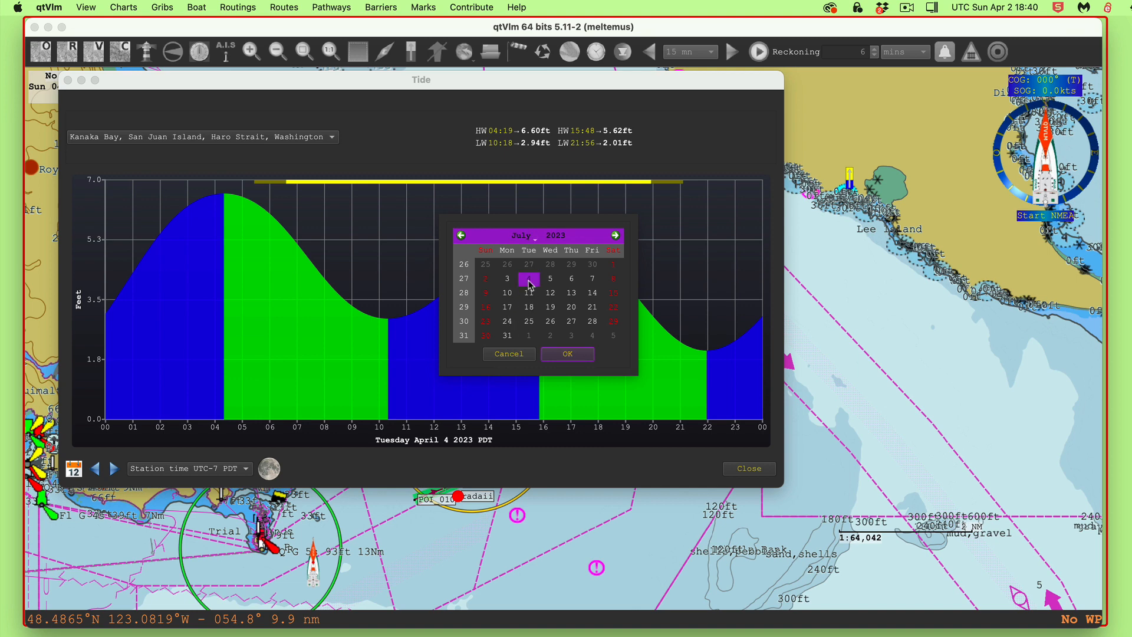
{"action": "left_click", "coordinate": [568, 354]}
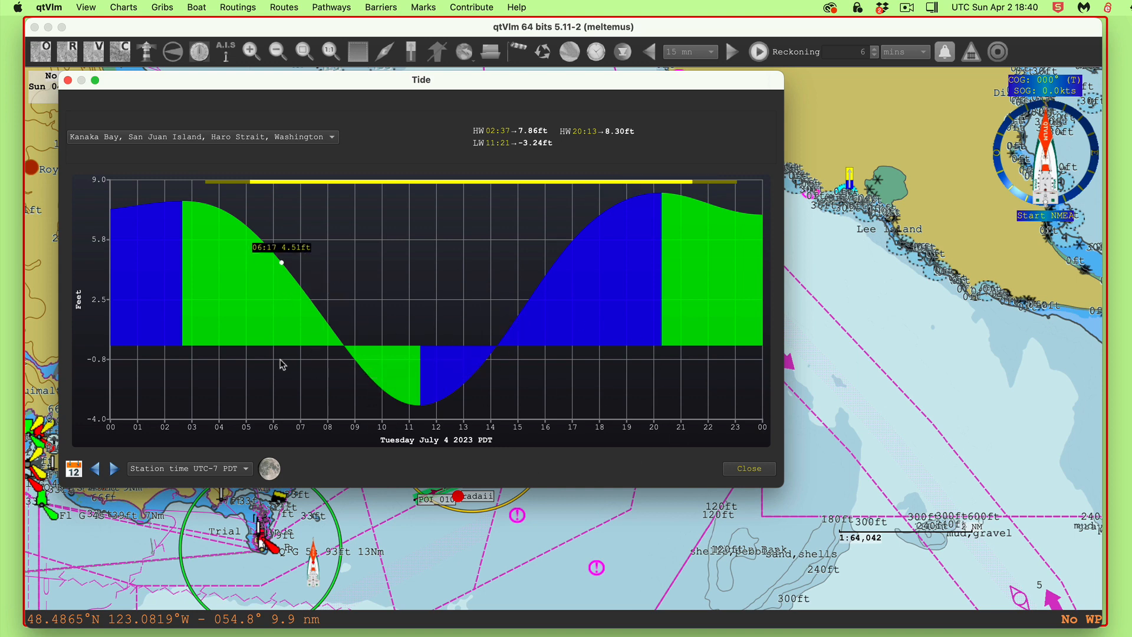
Close the Kanaka Bay tide window and bring up Configuration's Charts > Rasters and Vectors settings
{"action": "left_click", "coordinate": [68, 81]}
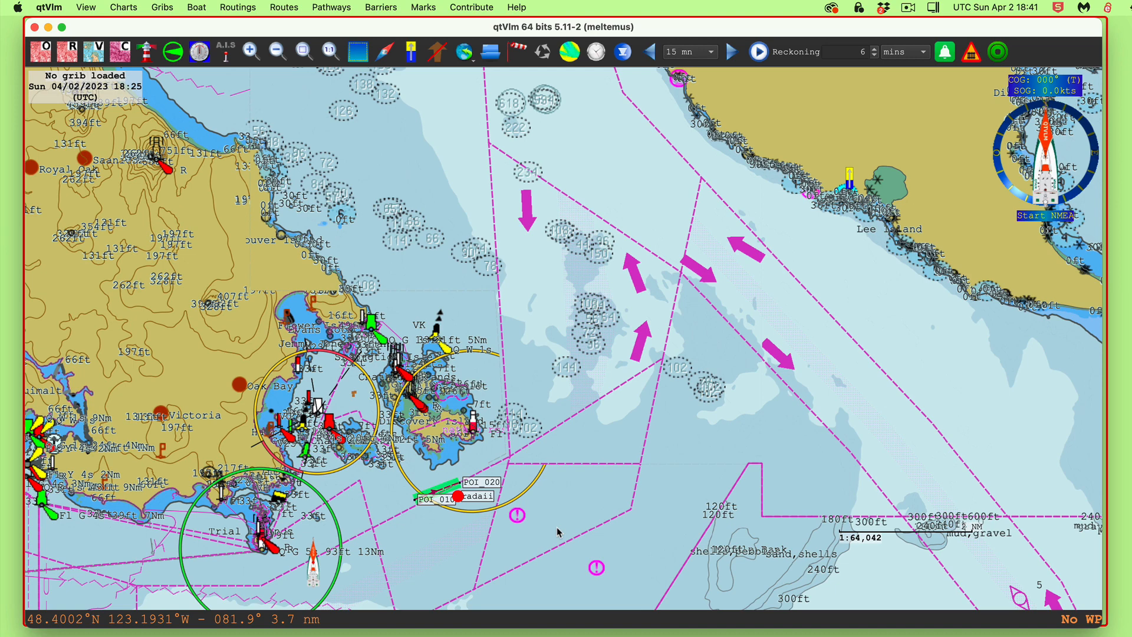
{"action": "key", "text": "super+comma"}
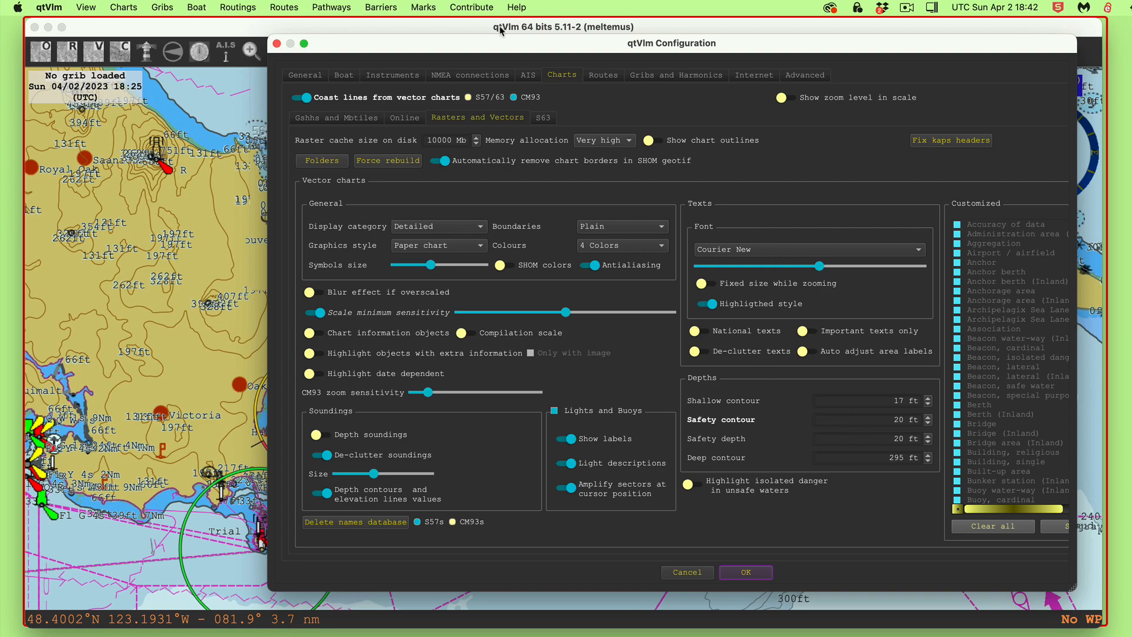
{"action": "left_click_drag", "start_coordinate": [484, 47], "coordinate": [392, 44]}
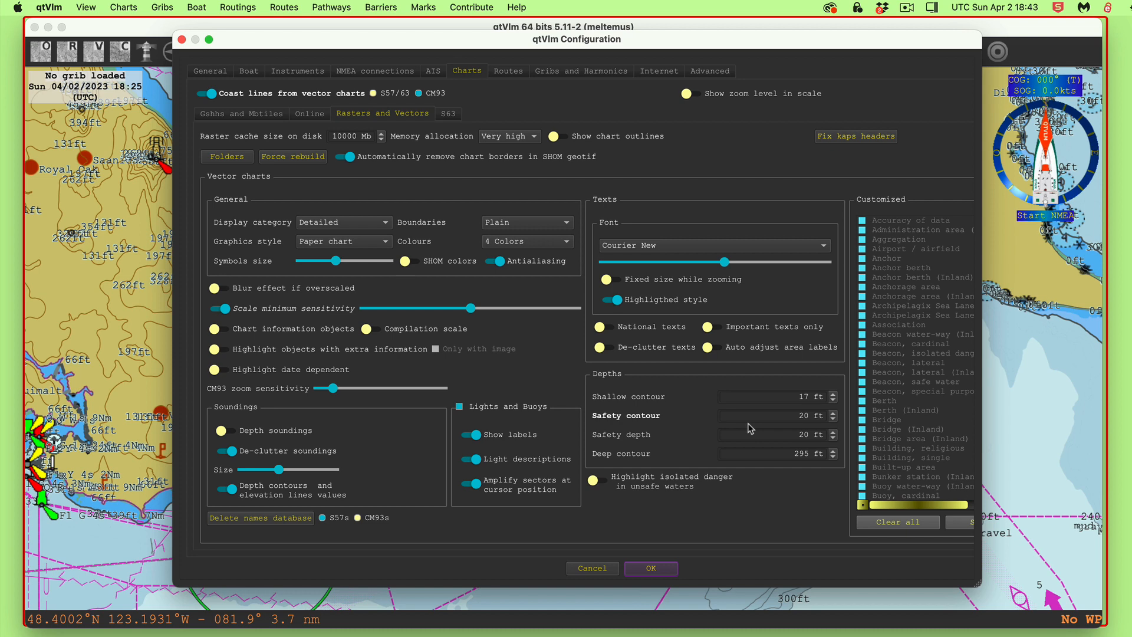
Accept the chart settings, then recentre the chart on the boat
{"action": "left_click", "coordinate": [651, 568]}
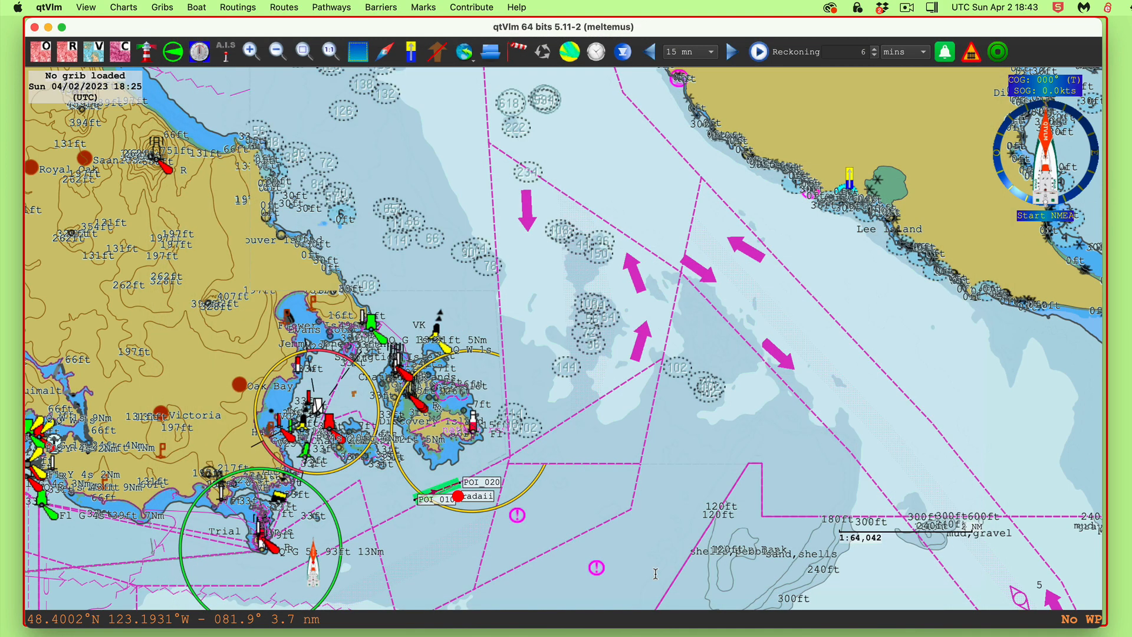
{"action": "left_click_drag", "start_coordinate": [672, 528], "coordinate": [705, 298]}
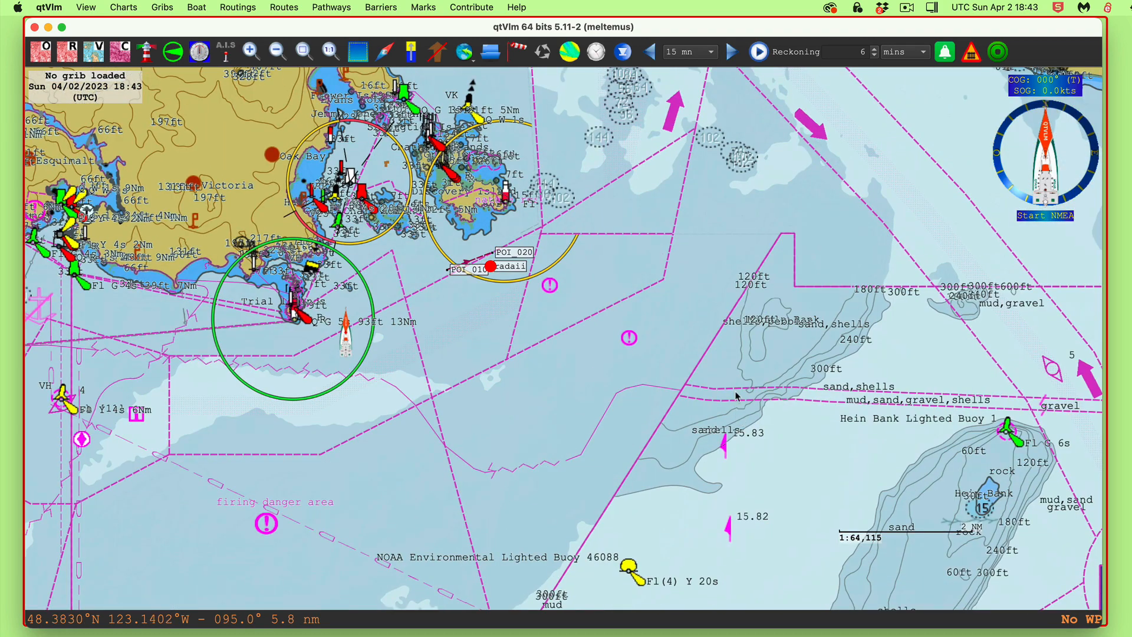
{"action": "left_click_drag", "start_coordinate": [737, 396], "coordinate": [726, 292]}
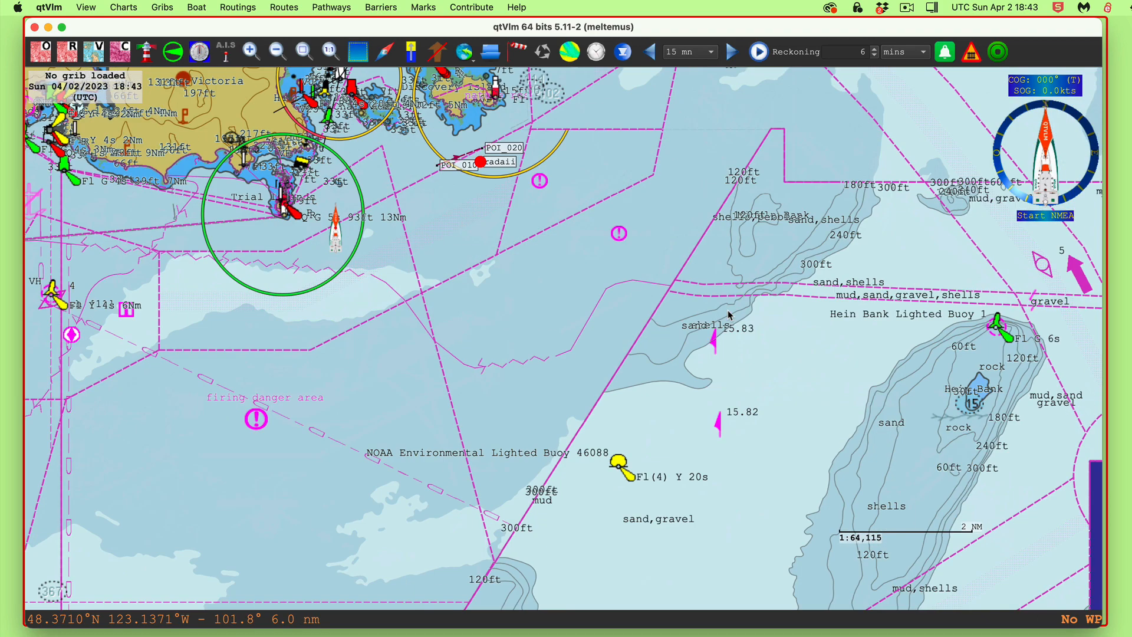
{"action": "left_click", "coordinate": [1043, 90]}
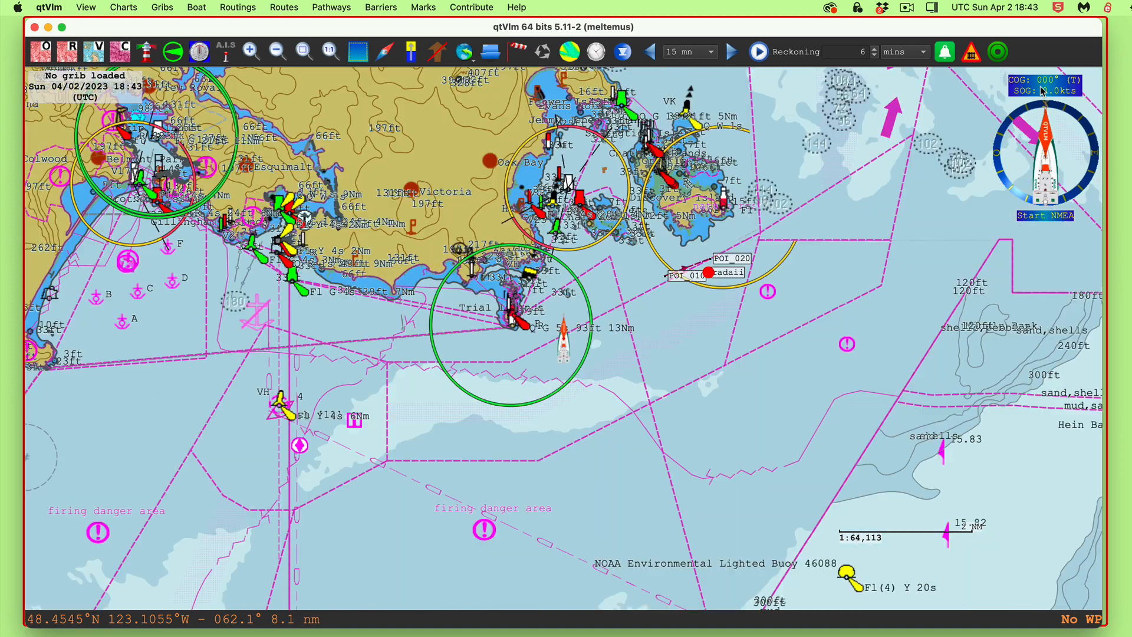
Zoom in on Brodie Rock until its 33, 66 and 98 ft depth contours fill the view
{"action": "scroll", "coordinate": [532, 368], "scroll_direction": "up", "scroll_amount": 4}
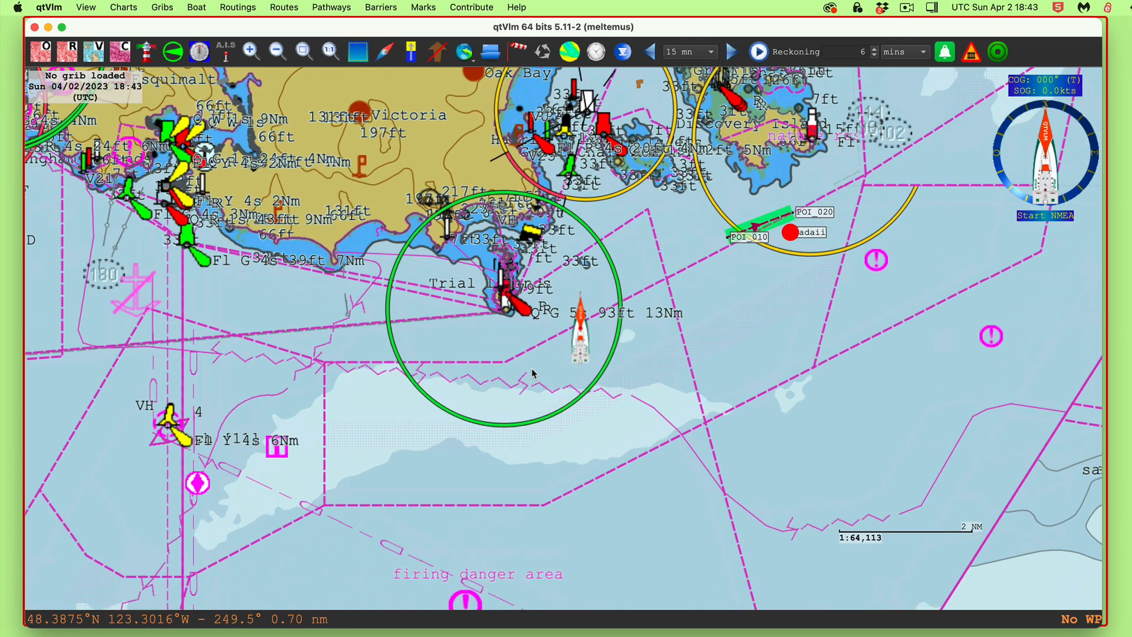
{"action": "scroll", "coordinate": [531, 380], "scroll_direction": "up", "scroll_amount": 2}
{"action": "scroll", "coordinate": [603, 288], "scroll_direction": "down", "scroll_amount": 6}
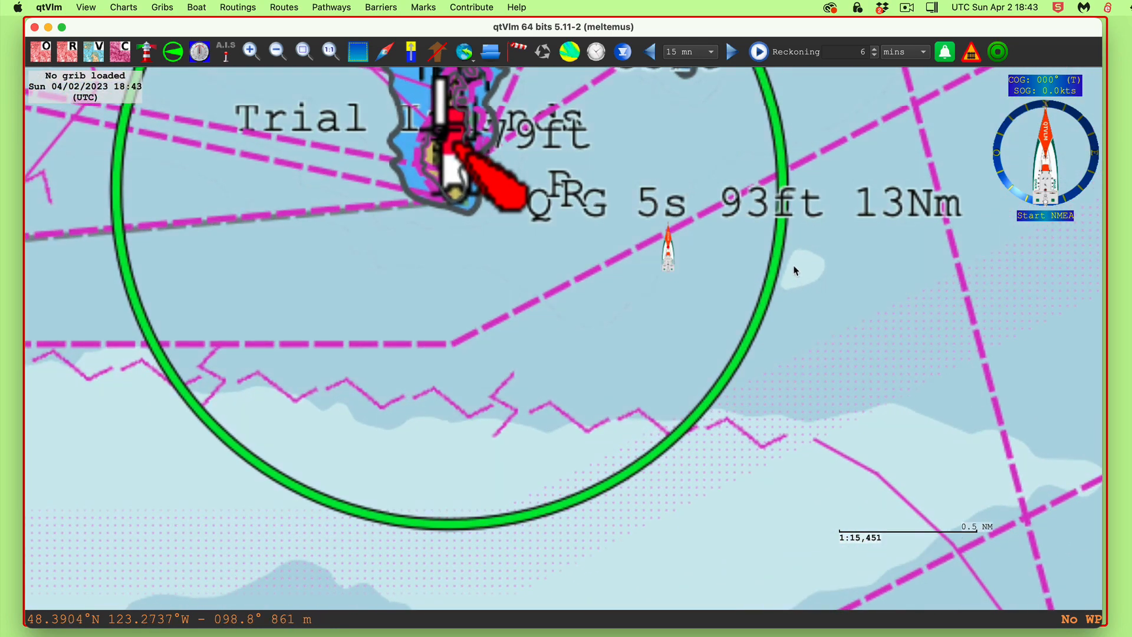
{"action": "scroll", "coordinate": [720, 407], "scroll_direction": "up", "scroll_amount": 2}
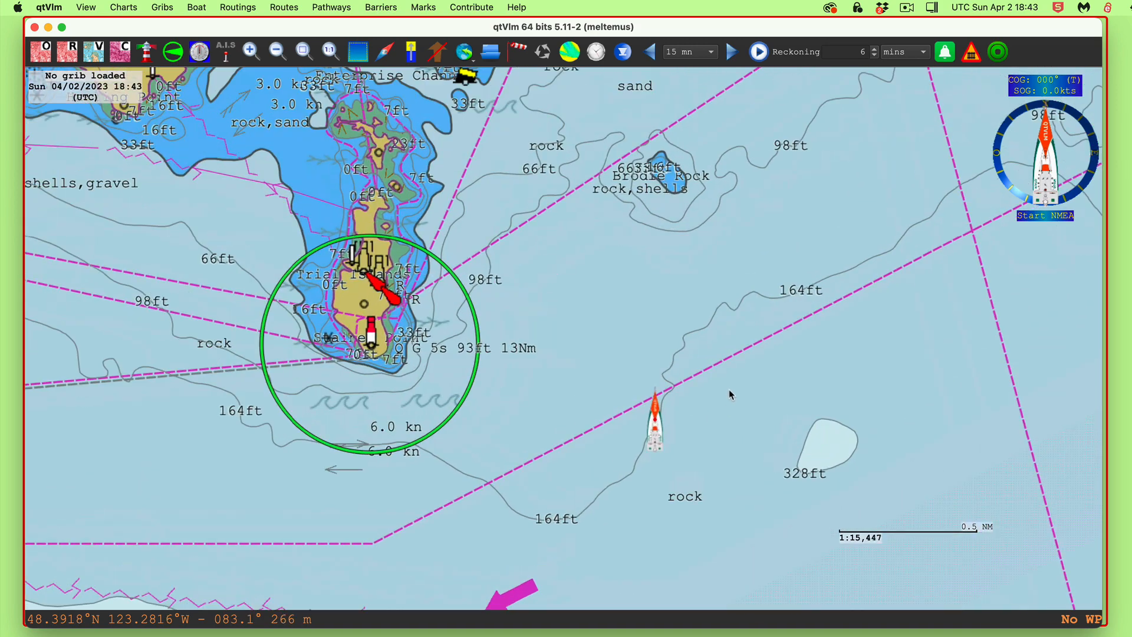
{"action": "left_click_drag", "start_coordinate": [728, 192], "coordinate": [738, 249]}
{"action": "scroll", "coordinate": [728, 299], "scroll_direction": "up", "scroll_amount": 2}
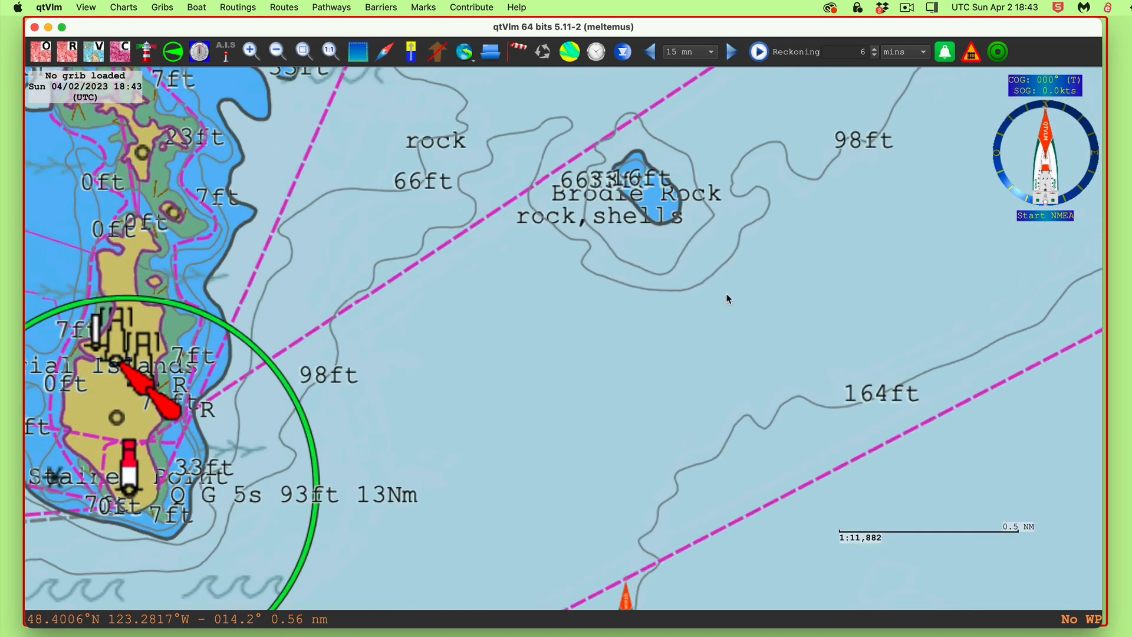
{"action": "scroll", "coordinate": [745, 333], "scroll_direction": "down", "scroll_amount": 4}
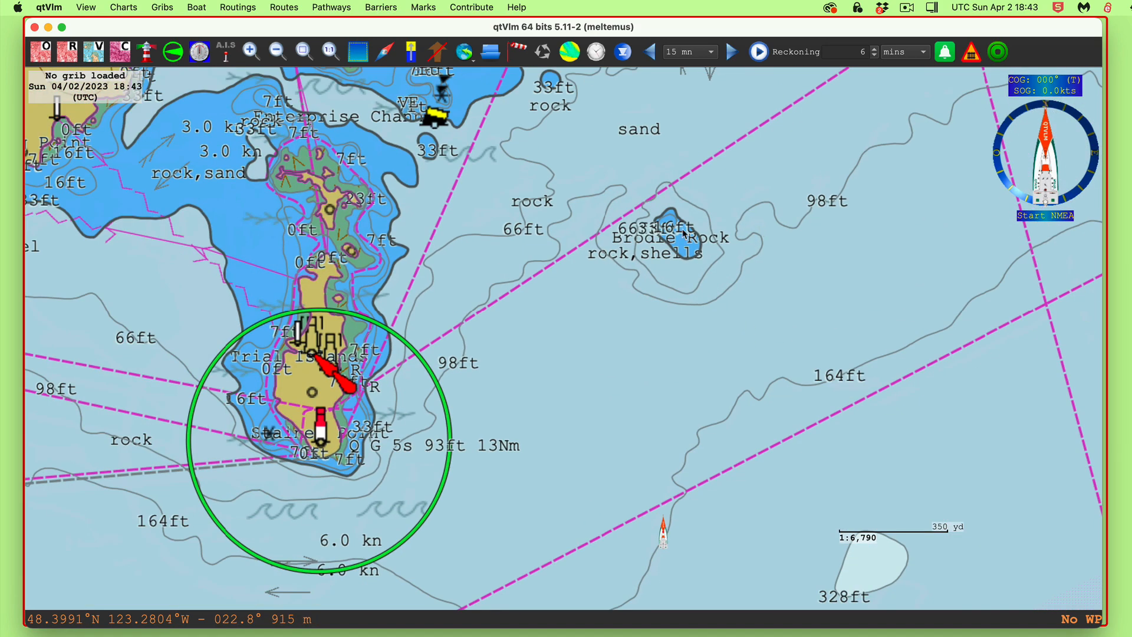
{"action": "scroll", "coordinate": [681, 267], "scroll_direction": "up", "scroll_amount": 1}
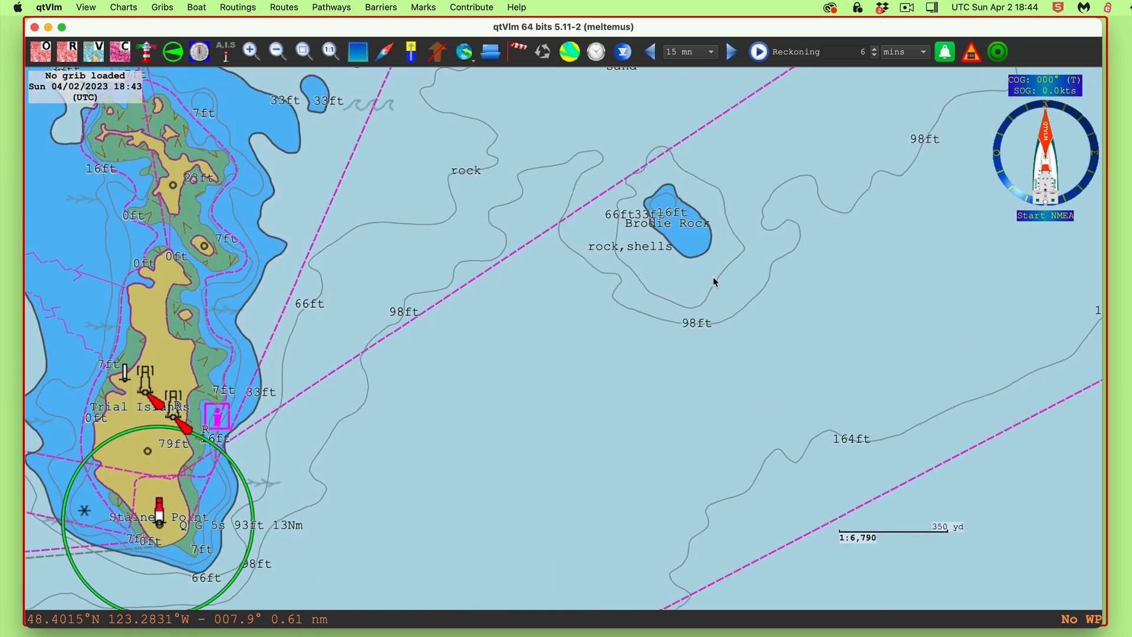
{"action": "scroll", "coordinate": [770, 297], "scroll_direction": "up", "scroll_amount": 1}
{"action": "scroll", "coordinate": [696, 236], "scroll_direction": "up", "scroll_amount": 1}
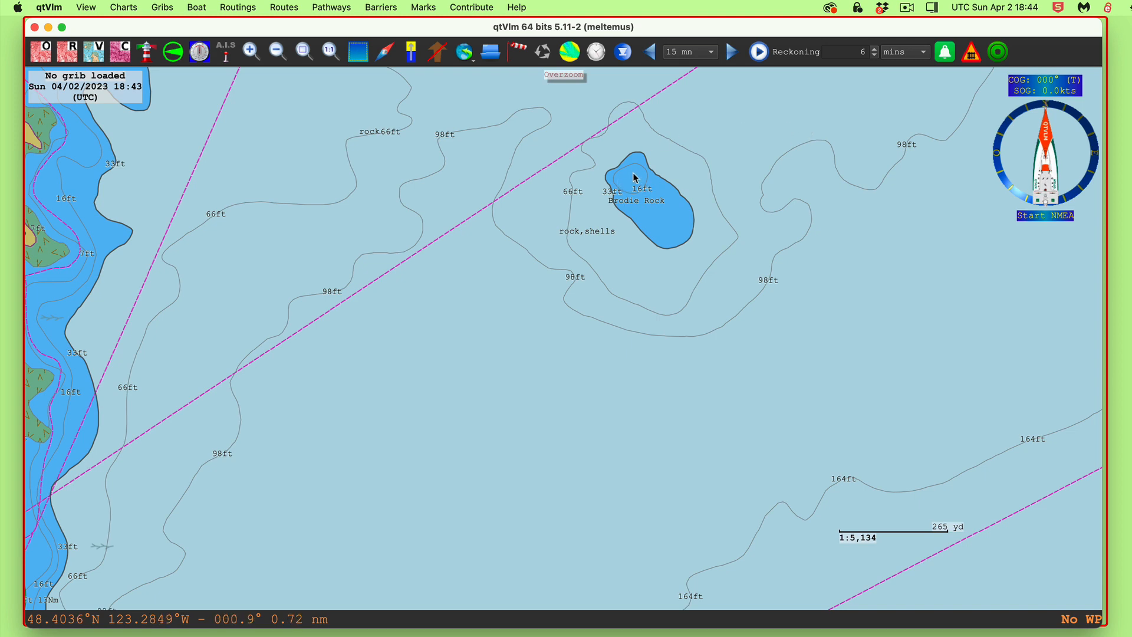
{"action": "scroll", "coordinate": [730, 408], "scroll_direction": "down", "scroll_amount": 2}
{"action": "scroll", "coordinate": [724, 420], "scroll_direction": "down", "scroll_amount": 2}
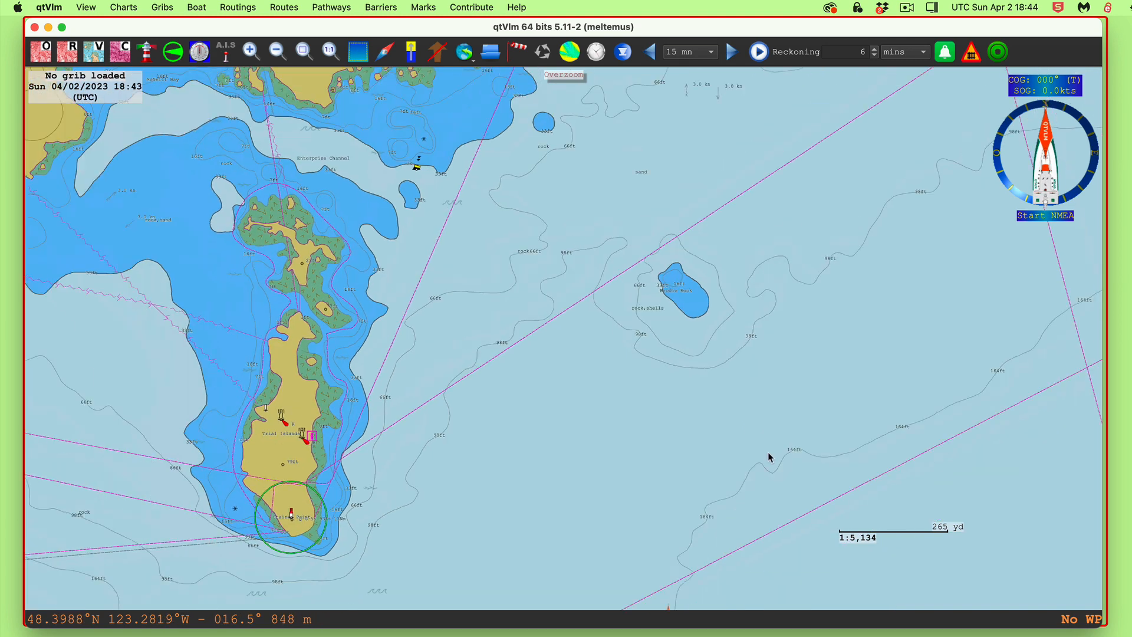
{"action": "scroll", "coordinate": [783, 412], "scroll_direction": "up", "scroll_amount": 4}
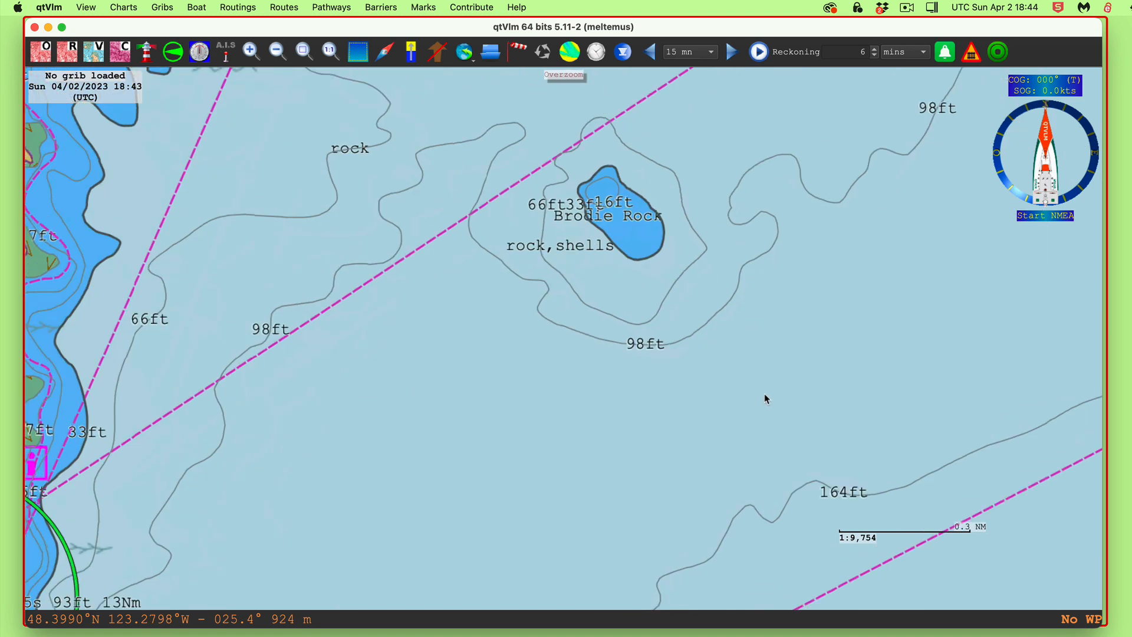
{"action": "scroll", "coordinate": [765, 404], "scroll_direction": "down", "scroll_amount": 2}
Use the Ruler tool from south of Brodie Rock to a southeast point, reading 114.9° over 0.37 NM
{"action": "right_click", "coordinate": [788, 357]}
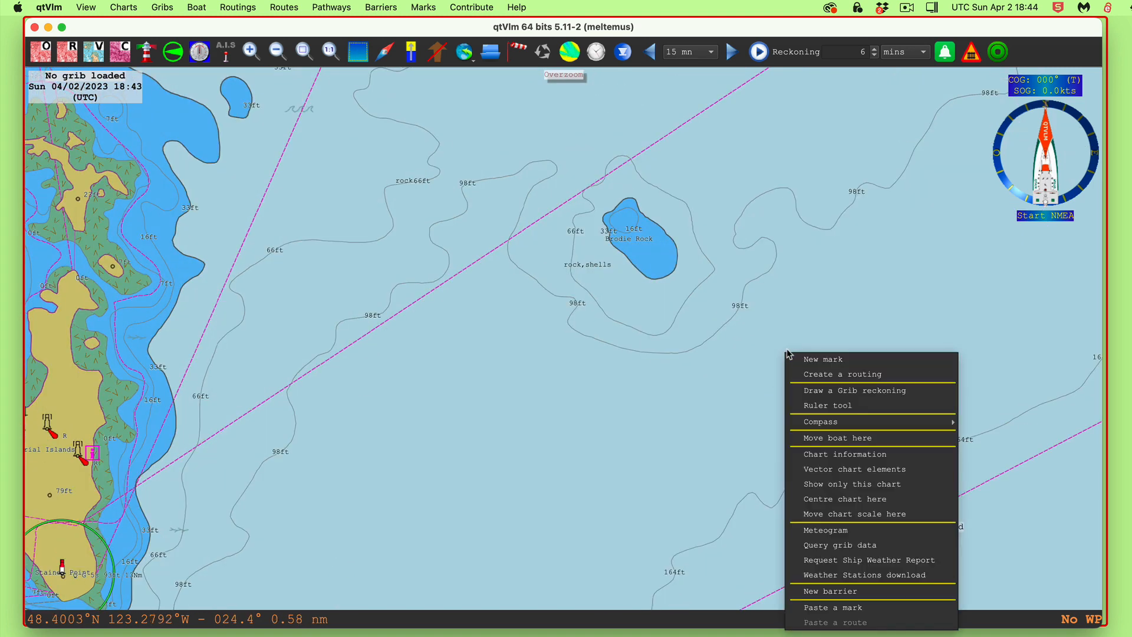
{"action": "left_click", "coordinate": [824, 407]}
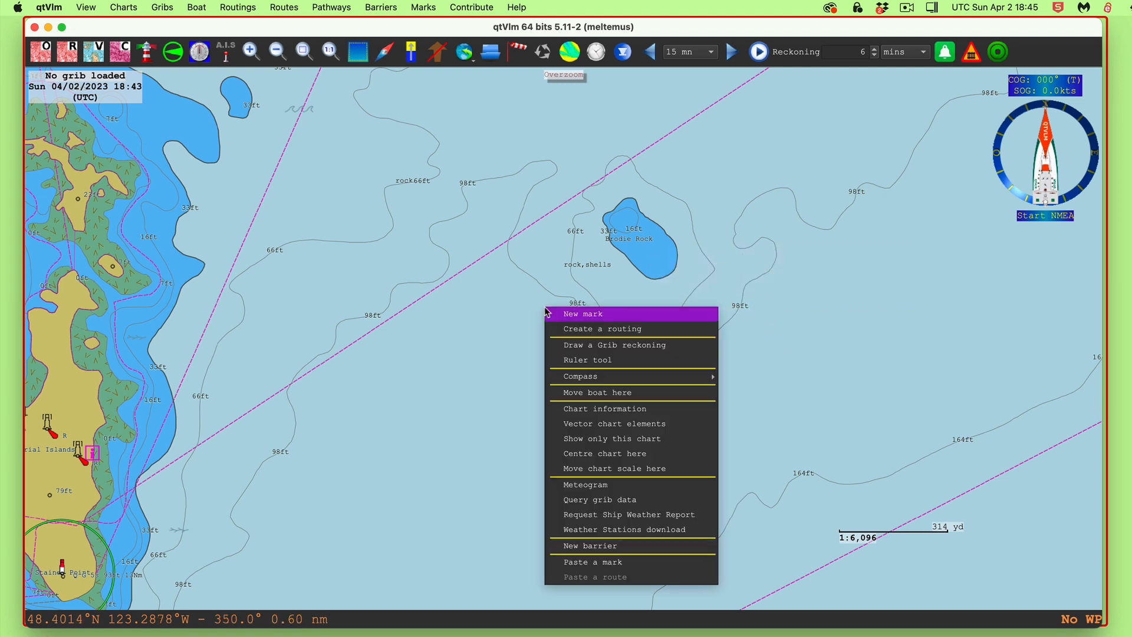
{"action": "right_click", "coordinate": [544, 307]}
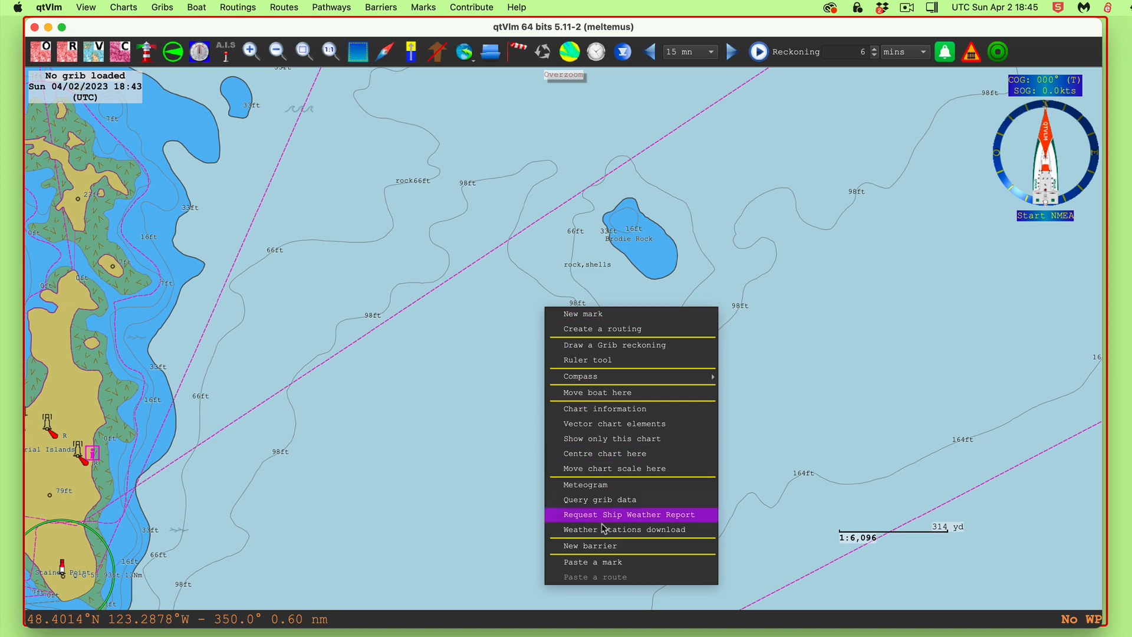
{"action": "left_click", "coordinate": [596, 359]}
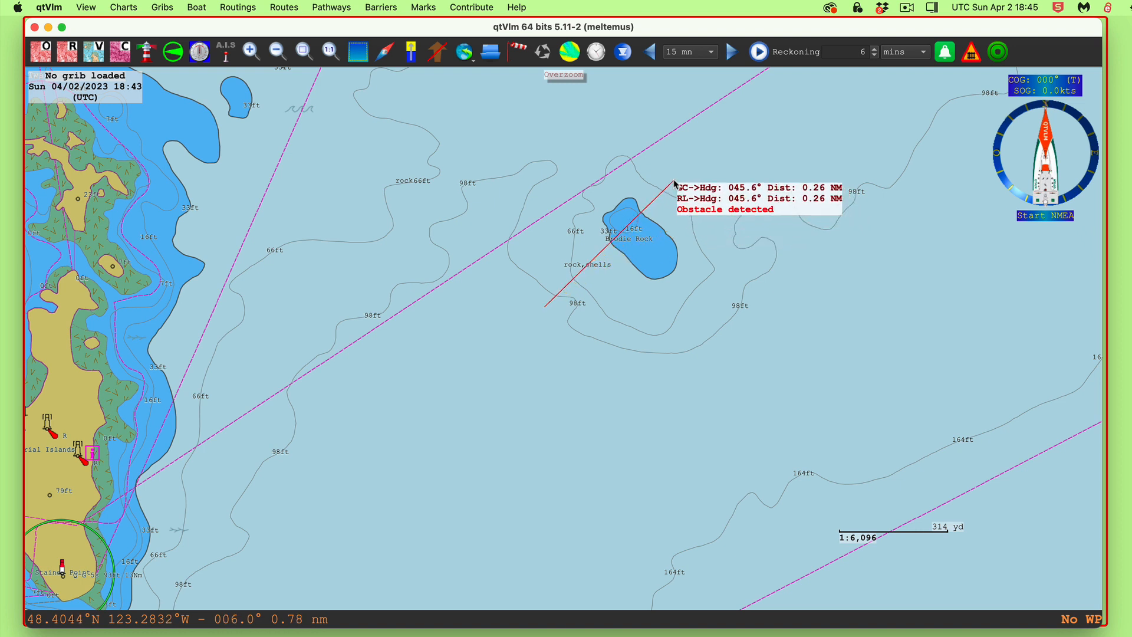
{"action": "left_click", "coordinate": [777, 415]}
Zoom out and pan until the boat appears south of Brodie Rock alongside Trial Islands
{"action": "scroll", "coordinate": [735, 444], "scroll_direction": "down", "scroll_amount": 3}
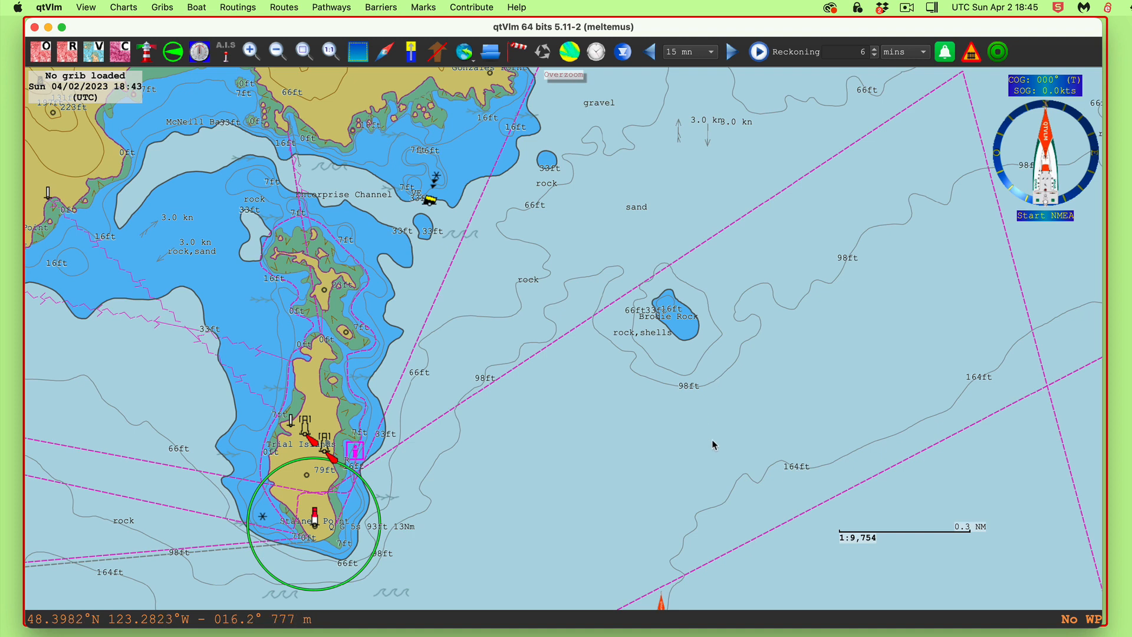
{"action": "left_click_drag", "start_coordinate": [712, 440], "coordinate": [742, 313]}
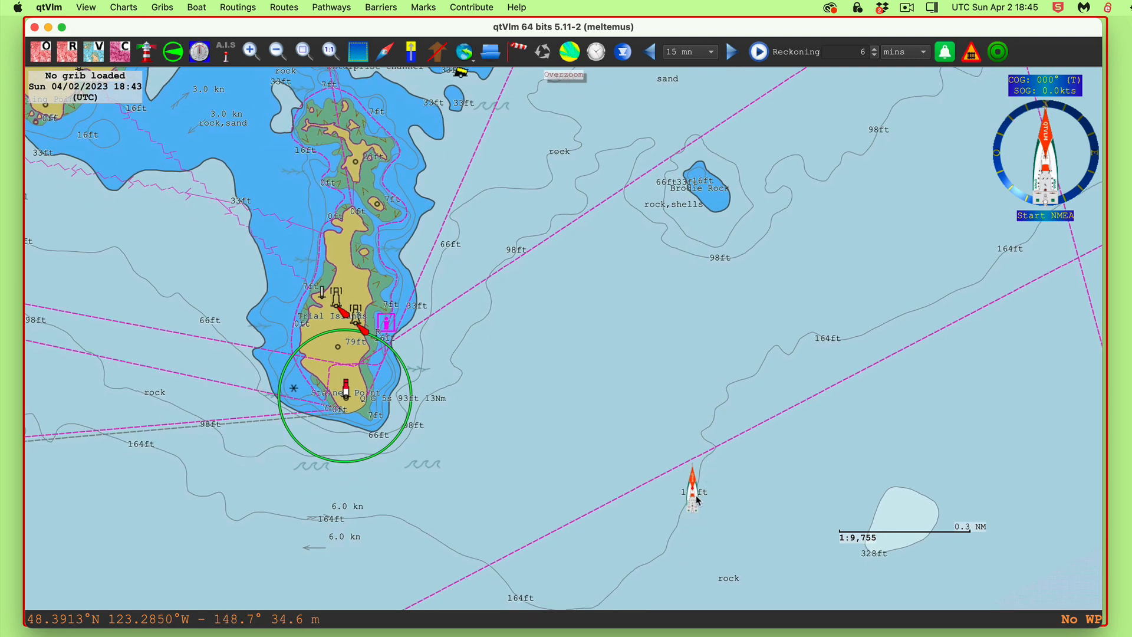
{"action": "mouse_move", "coordinate": [696, 501]}
{"action": "left_click", "coordinate": [197, 8]}
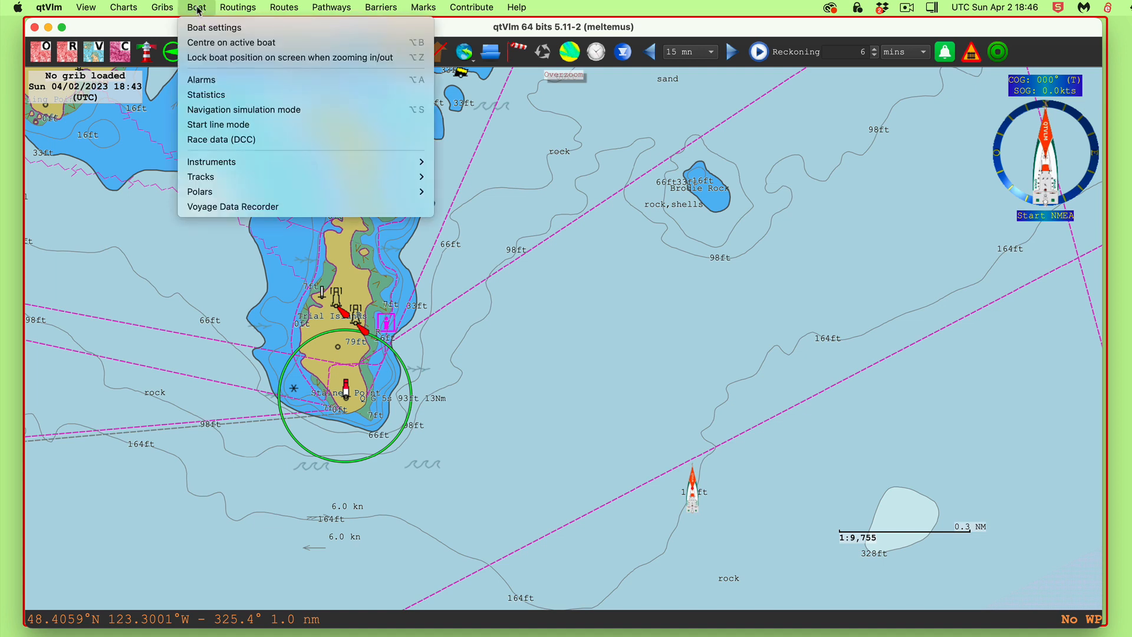
{"action": "left_click", "coordinate": [202, 30]}
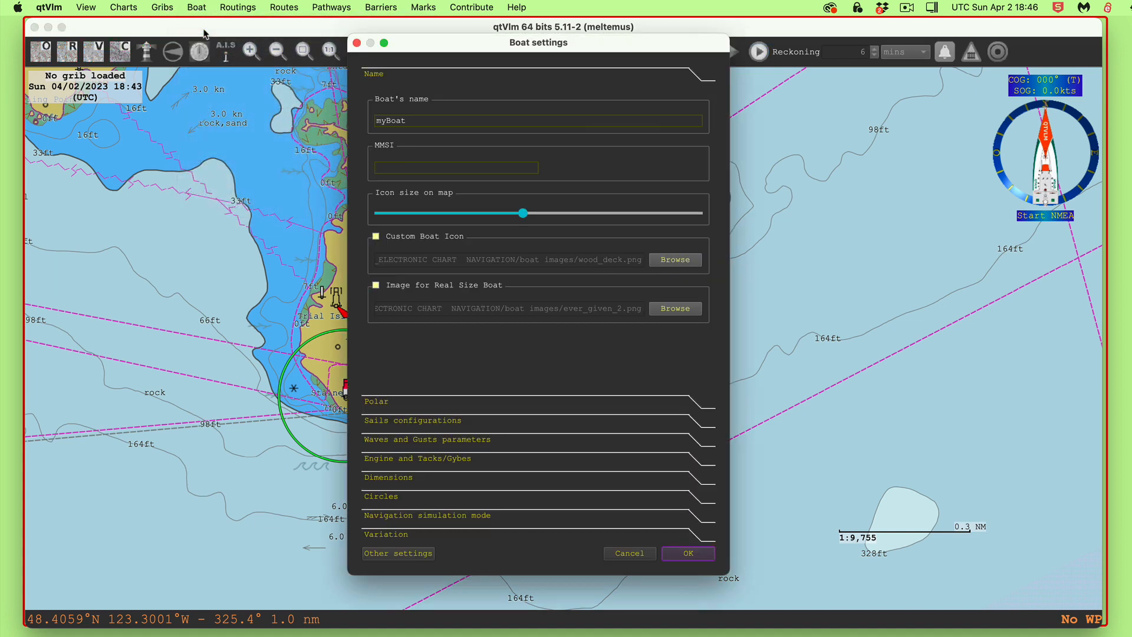
{"action": "left_click", "coordinate": [416, 554]}
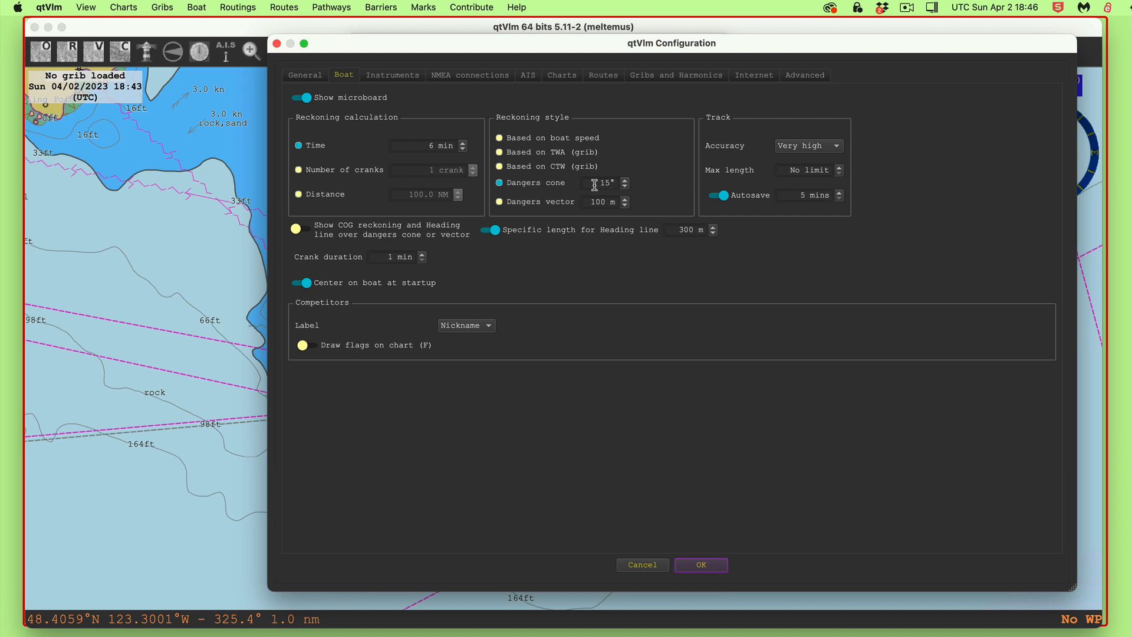
{"action": "left_click", "coordinate": [700, 566]}
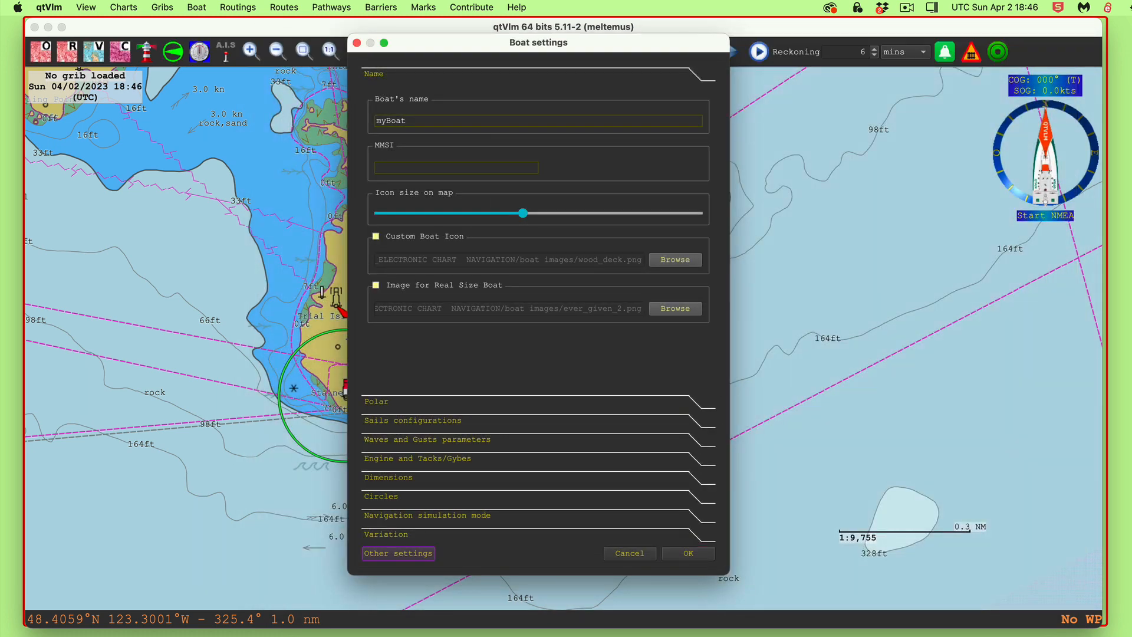
{"action": "left_click", "coordinate": [693, 561]}
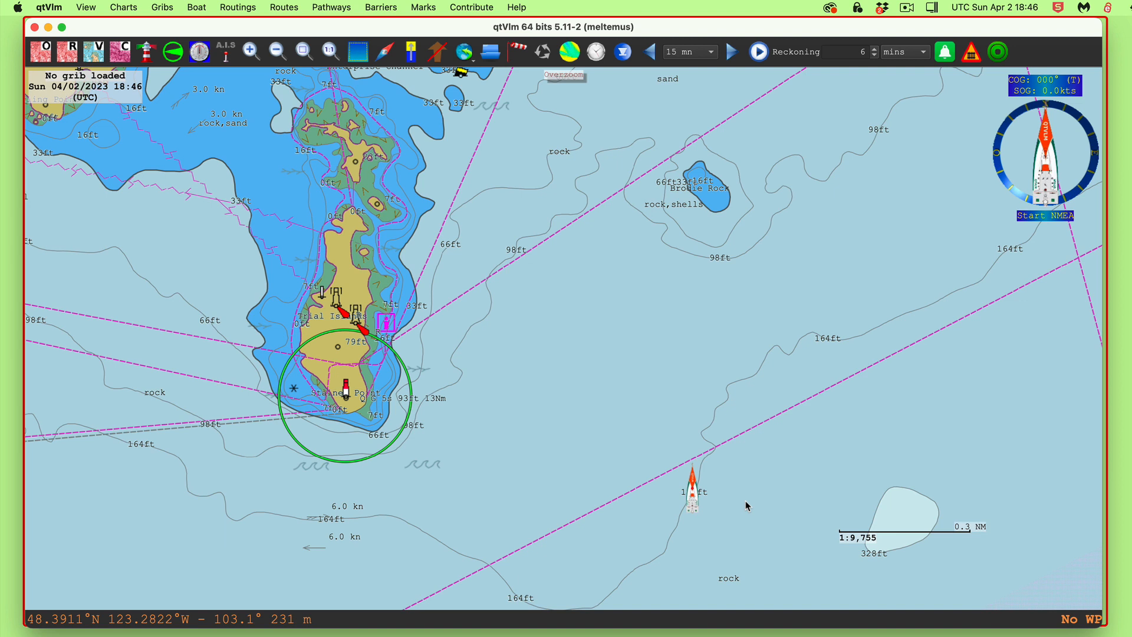
{"action": "left_click", "coordinate": [197, 8]}
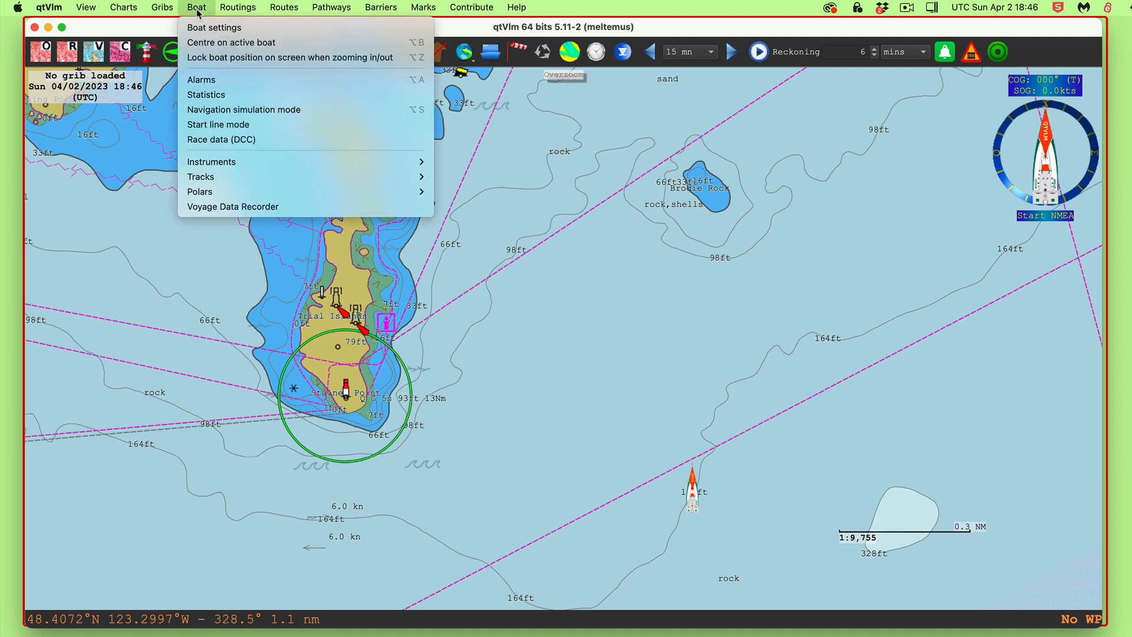
Start navigation simulation near Trial Islands and Brodie Rock, showing COG/SOG readouts and the cross-track error graph
{"action": "left_click", "coordinate": [218, 114]}
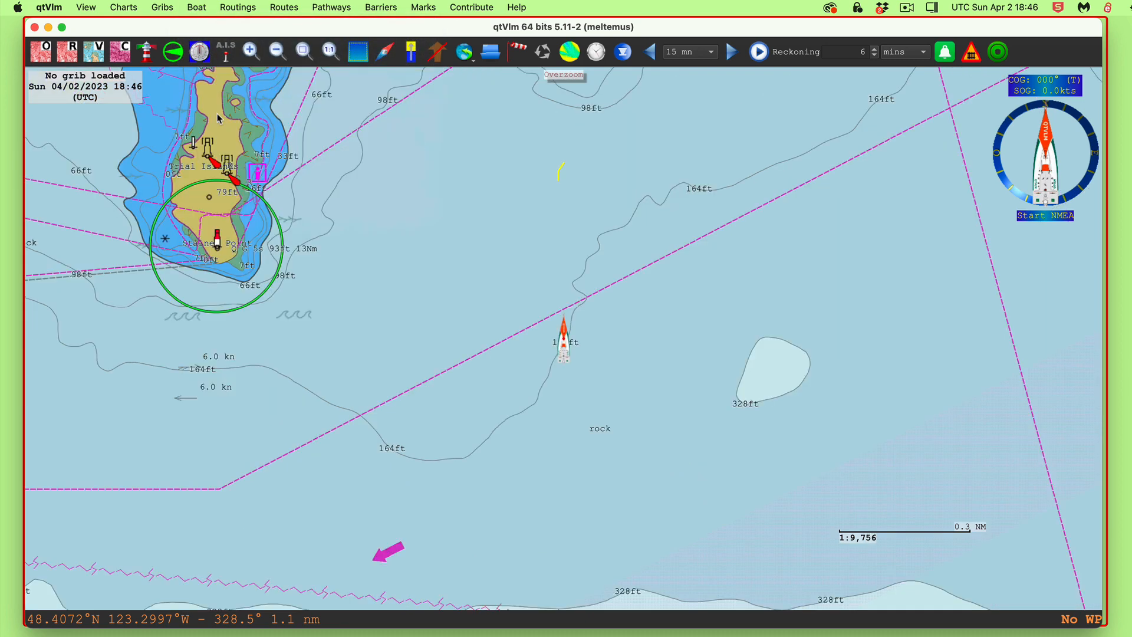
{"action": "left_click_drag", "start_coordinate": [703, 261], "coordinate": [693, 436]}
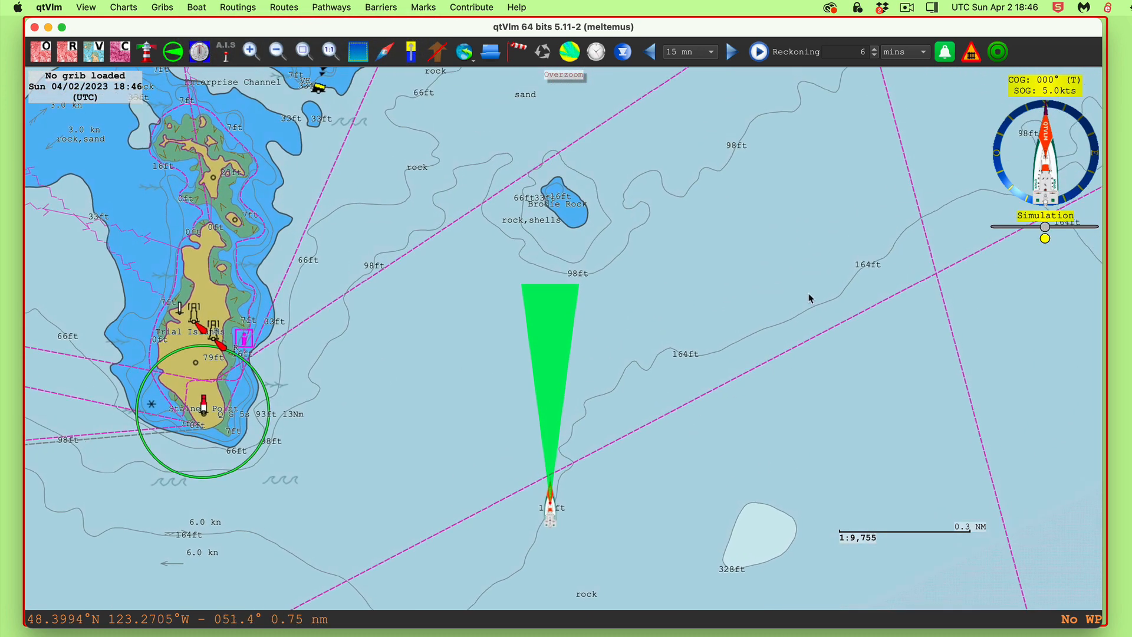
{"action": "left_click_drag", "start_coordinate": [708, 303], "coordinate": [806, 281]}
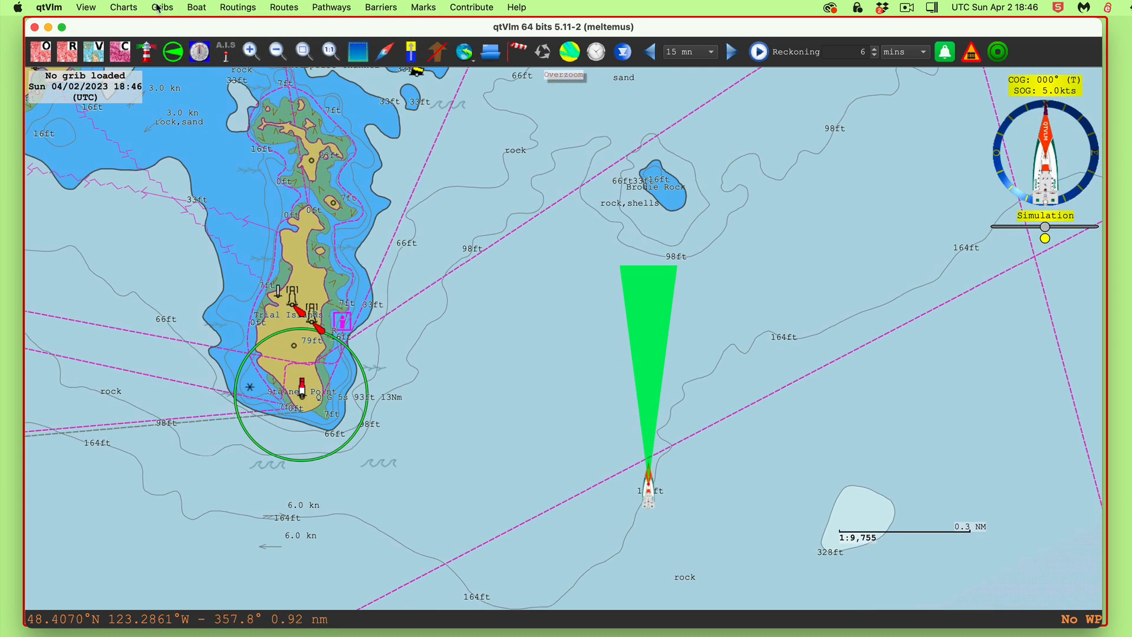
{"action": "left_click", "coordinate": [194, 59]}
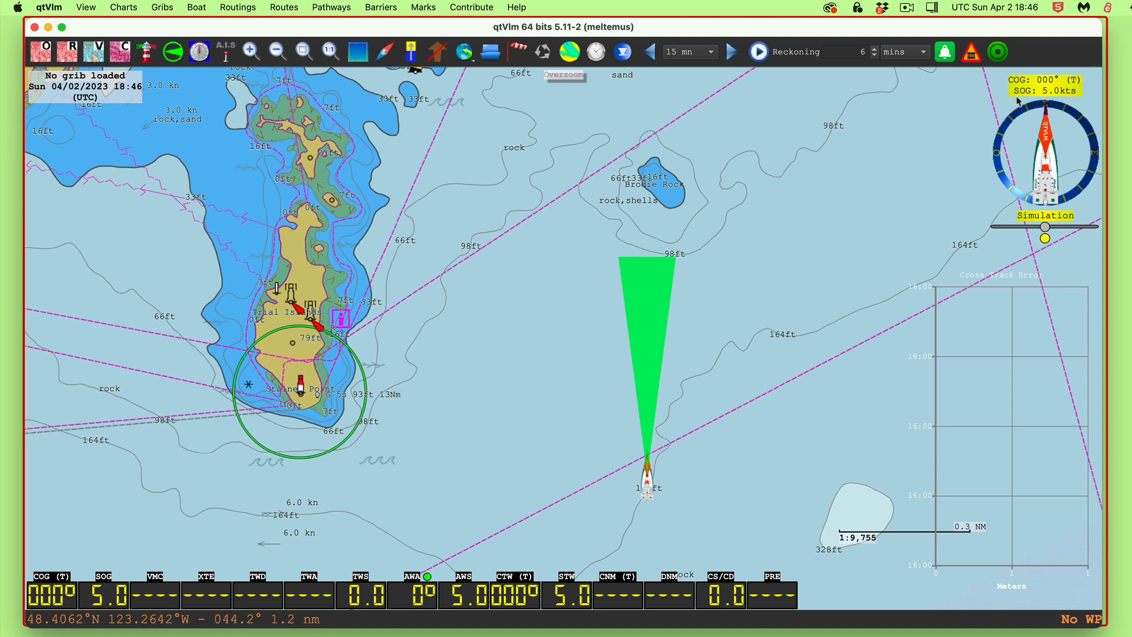
Open the boat's simulation panel, steer slightly to starboard and set the engine to 7.0 kts
{"action": "left_click", "coordinate": [1043, 164]}
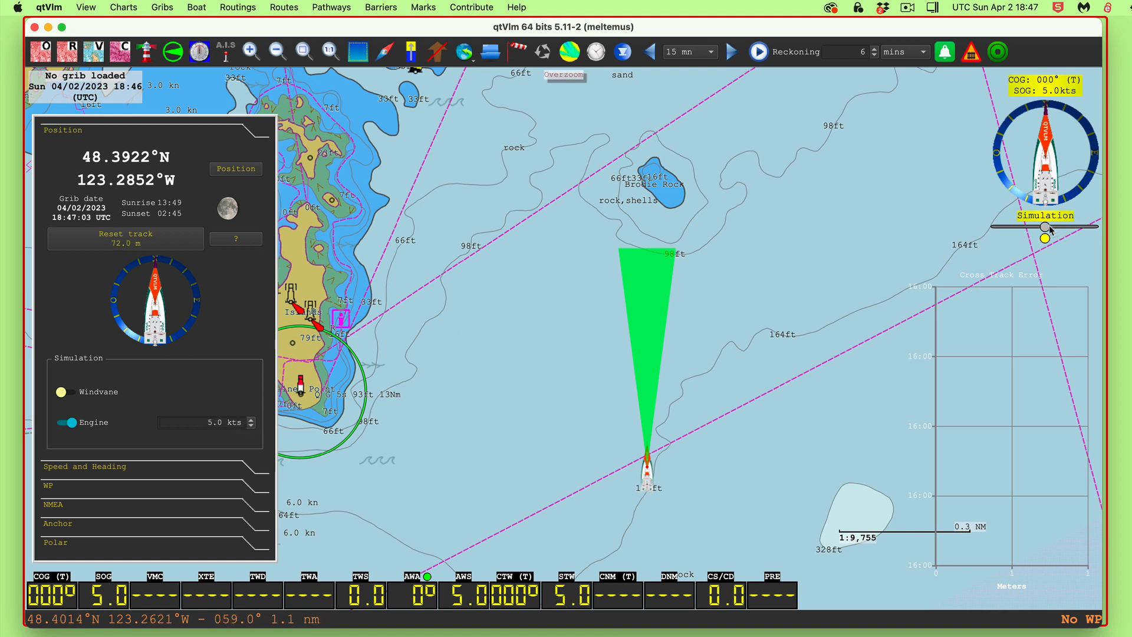
{"action": "left_click_drag", "start_coordinate": [1046, 227], "coordinate": [1076, 228]}
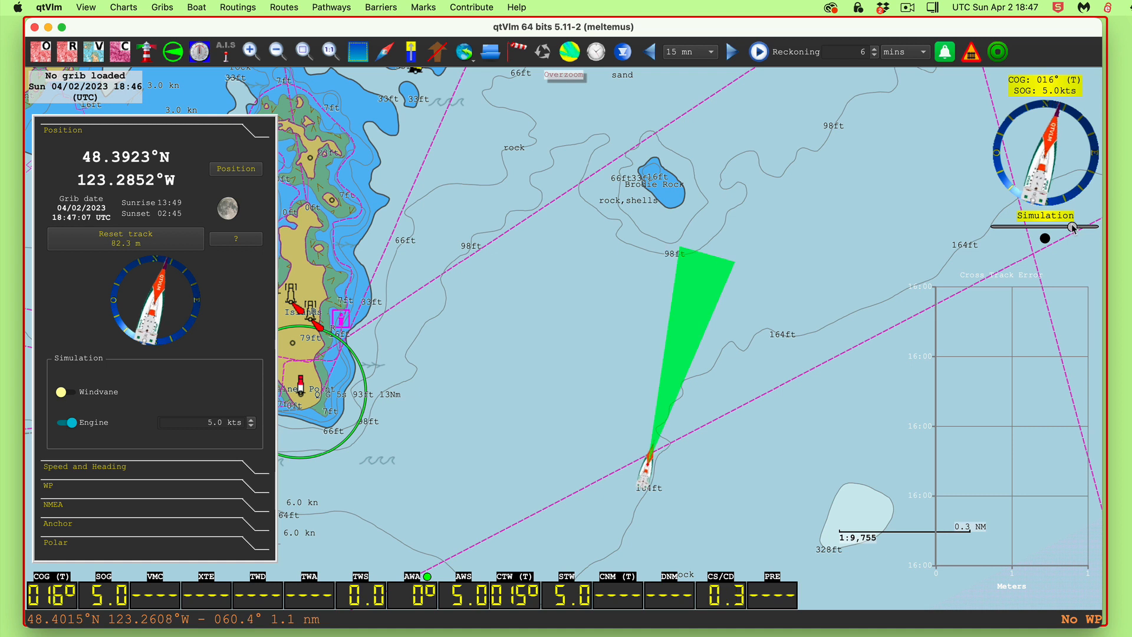
{"action": "left_click", "coordinate": [1045, 239]}
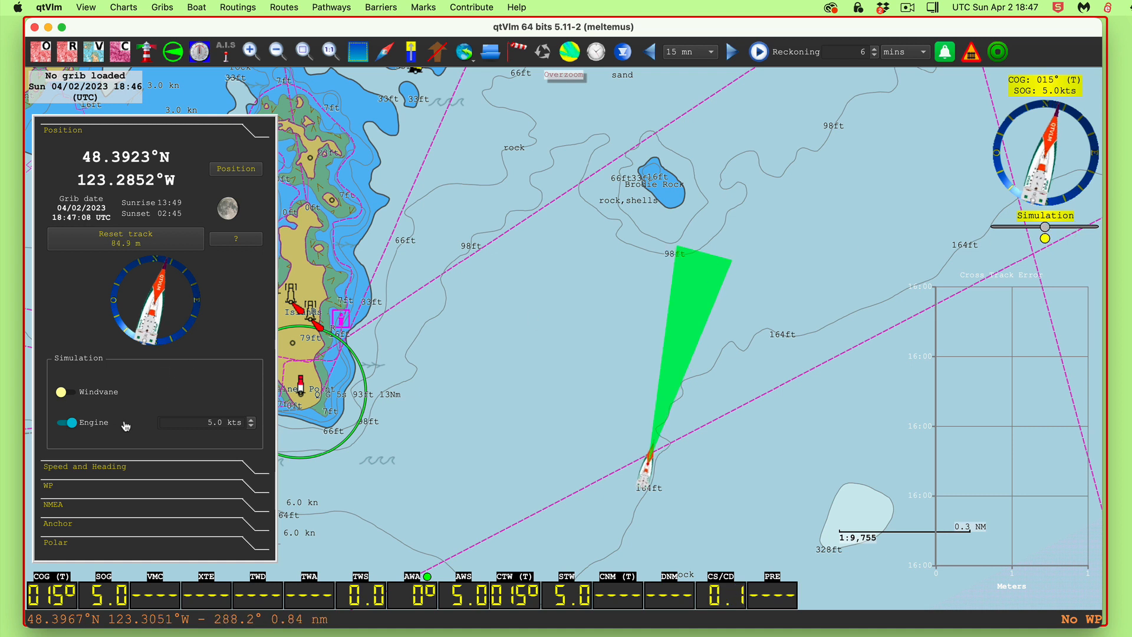
{"action": "left_click", "coordinate": [248, 421]}
{"action": "left_click", "coordinate": [248, 421]}
{"action": "left_click", "coordinate": [248, 421]}
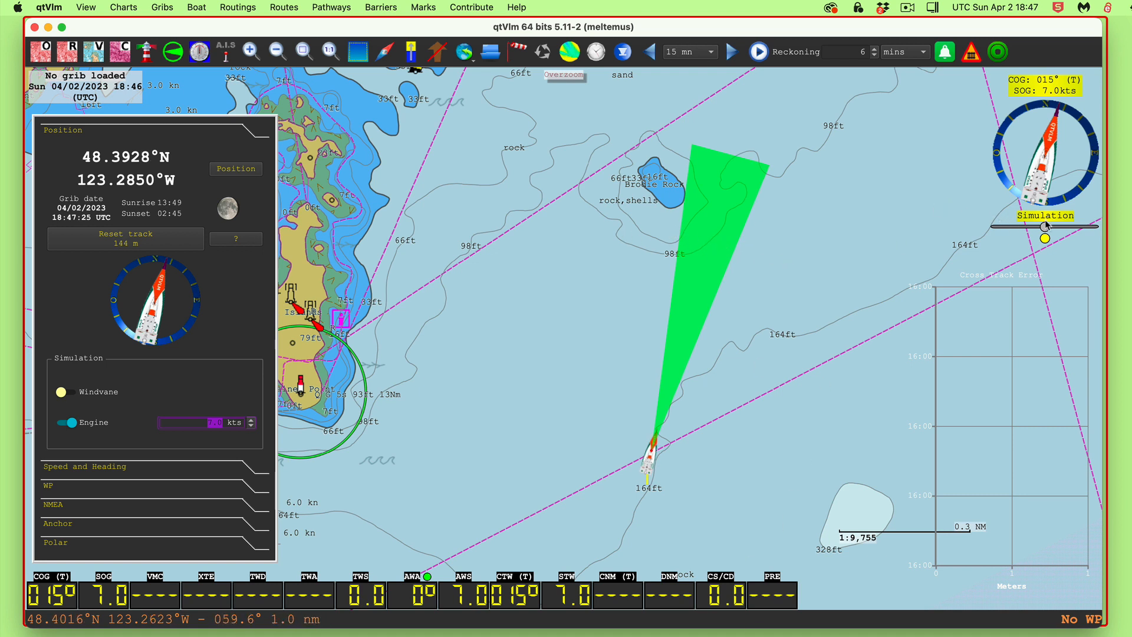
Steer back to port onto COG 005° until the danger cone turns red over Brodie Rock
{"action": "left_click_drag", "start_coordinate": [1046, 227], "coordinate": [1041, 227]}
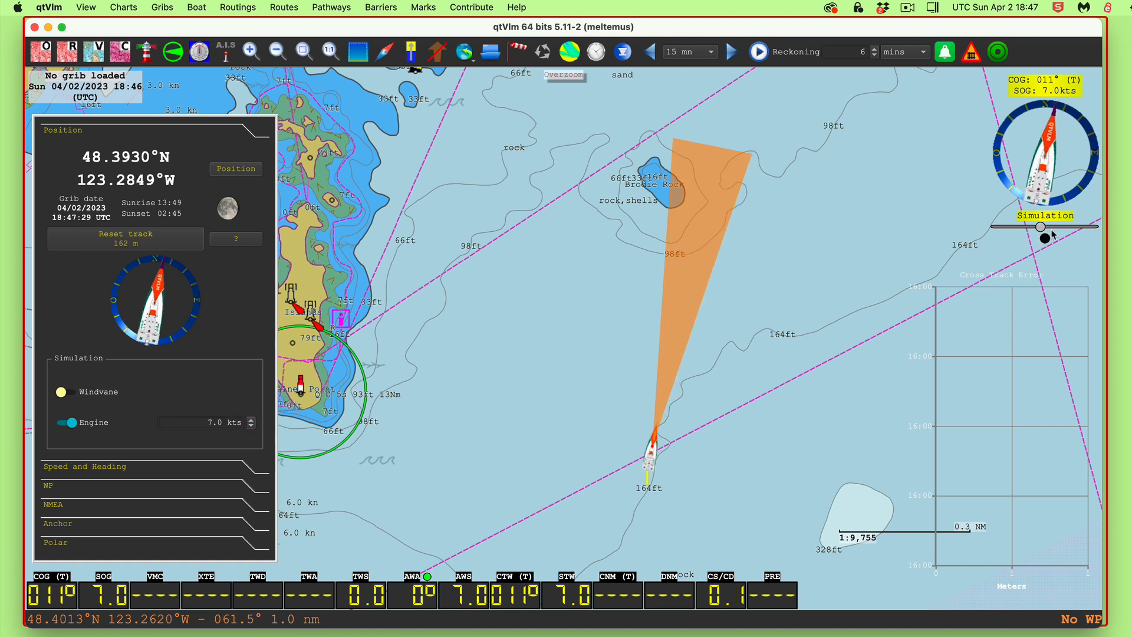
{"action": "left_click", "coordinate": [1045, 239]}
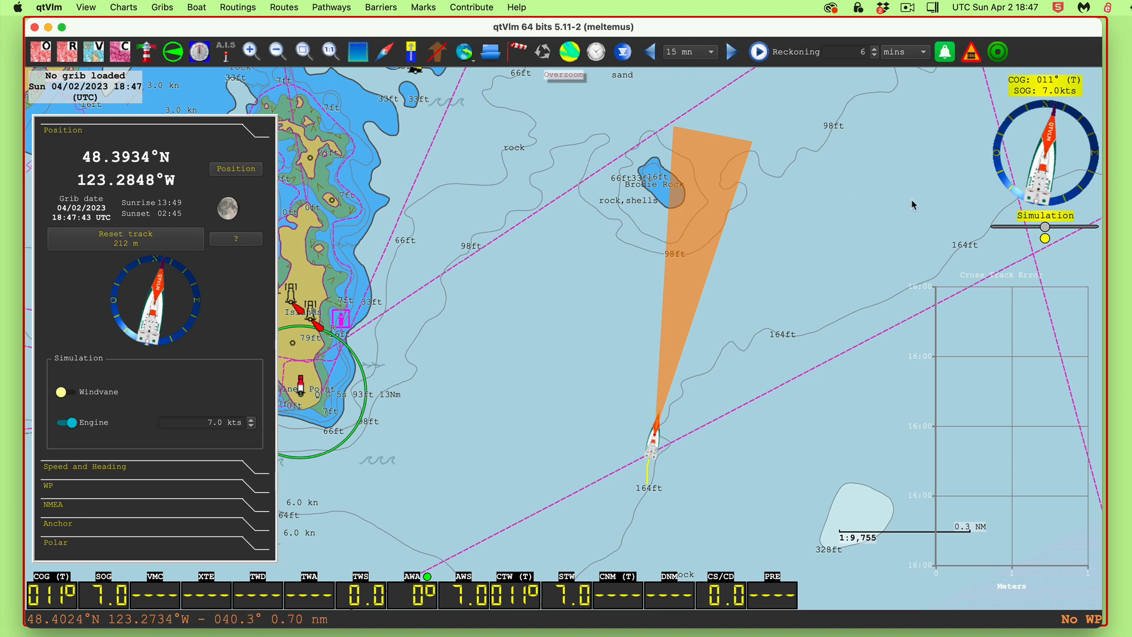
{"action": "left_click_drag", "start_coordinate": [1045, 227], "coordinate": [1036, 228]}
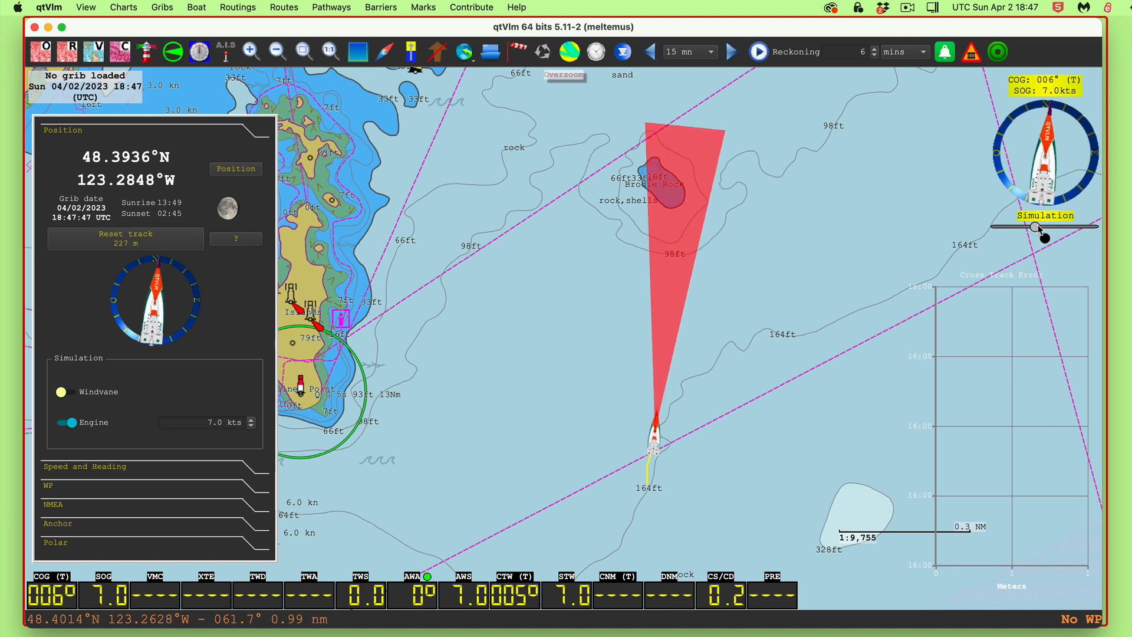
{"action": "left_click", "coordinate": [1045, 238]}
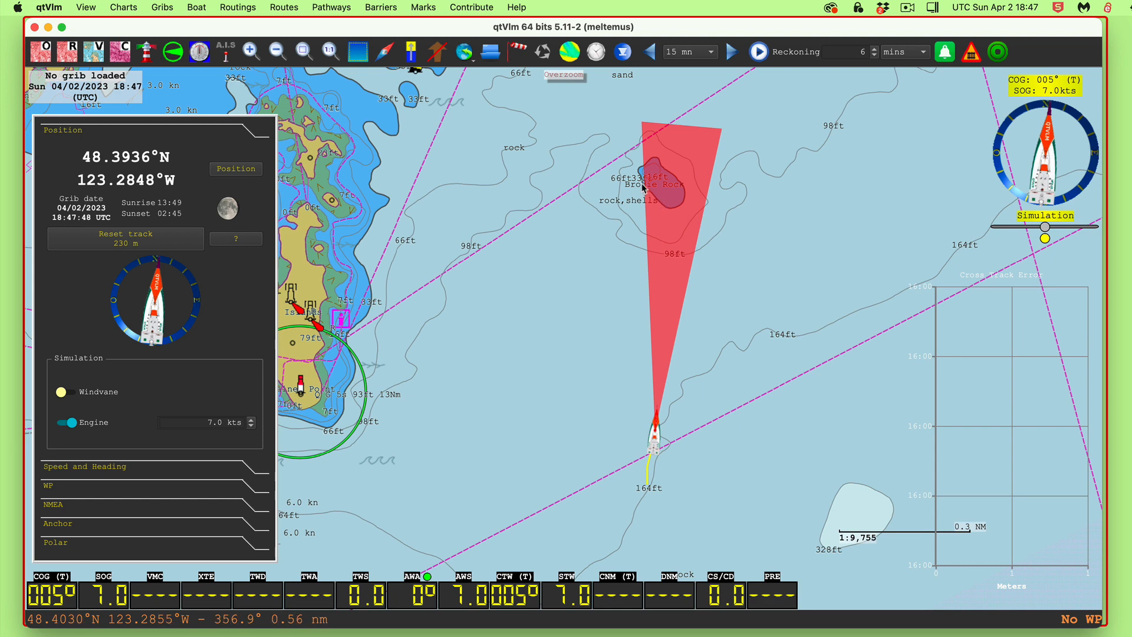
{"action": "left_click_drag", "start_coordinate": [815, 413], "coordinate": [885, 401]}
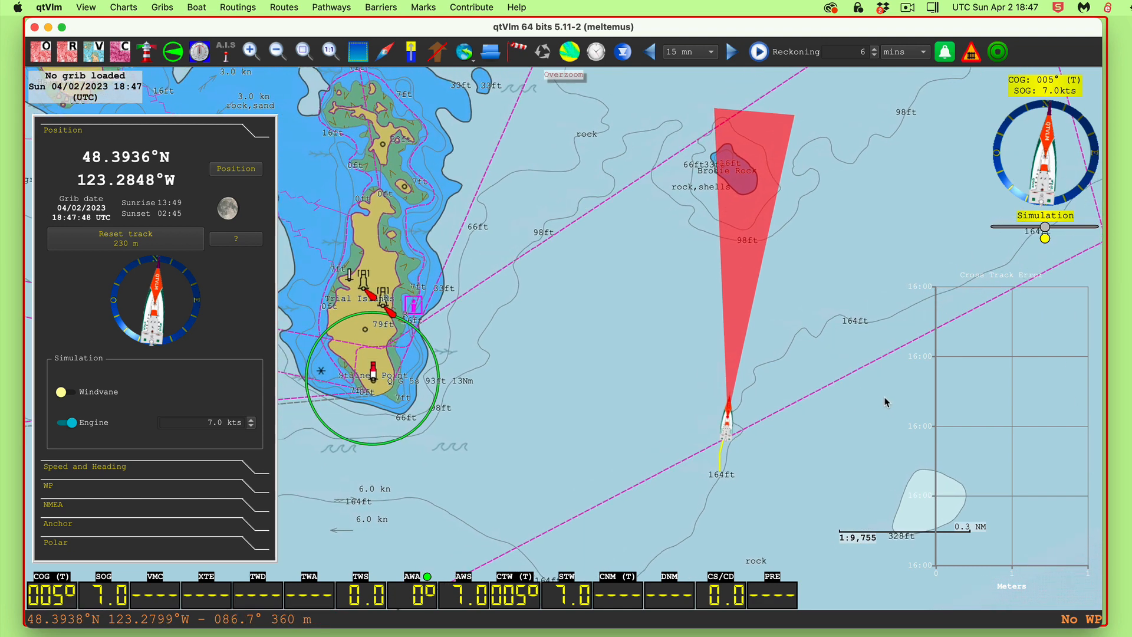
Zoom out, hide the dashboard and instrument/cross-track readouts, and pan to Oak Bay and Victoria
{"action": "left_click_drag", "start_coordinate": [658, 315], "coordinate": [732, 338]}
{"action": "scroll", "coordinate": [769, 343], "scroll_direction": "down", "scroll_amount": 2}
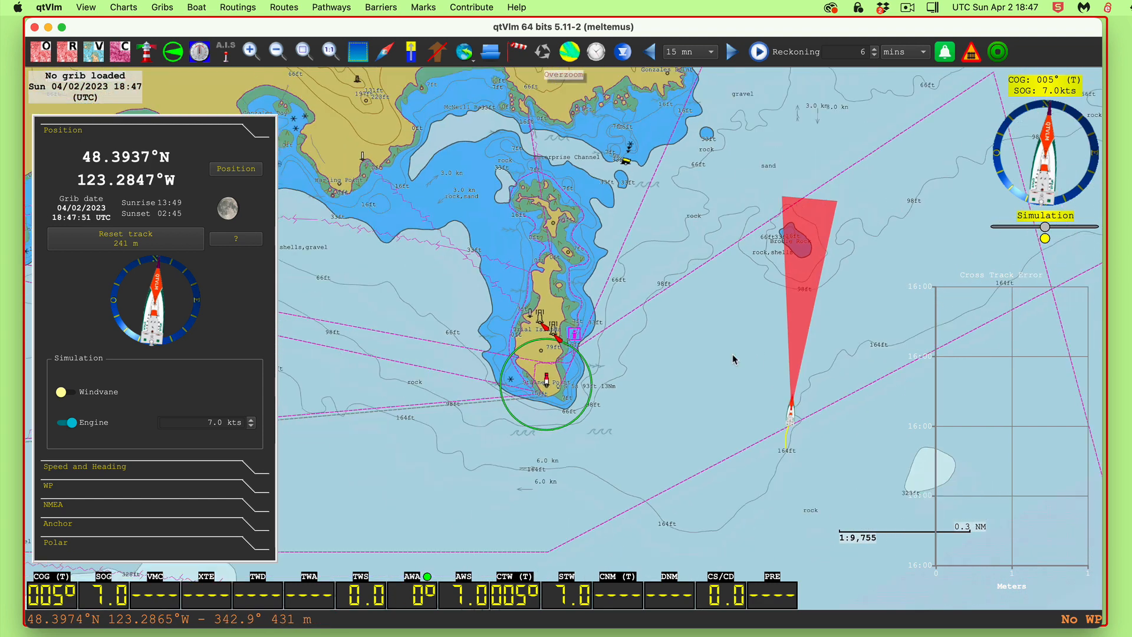
{"action": "scroll", "coordinate": [732, 355], "scroll_direction": "down", "scroll_amount": 2}
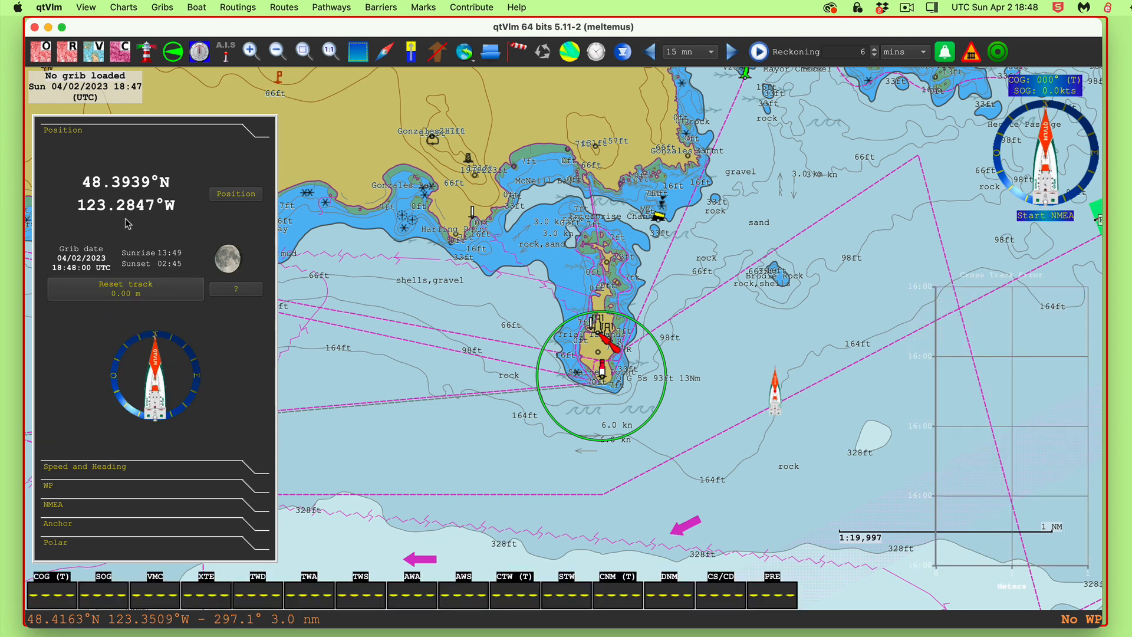
{"action": "left_click", "coordinate": [1050, 161]}
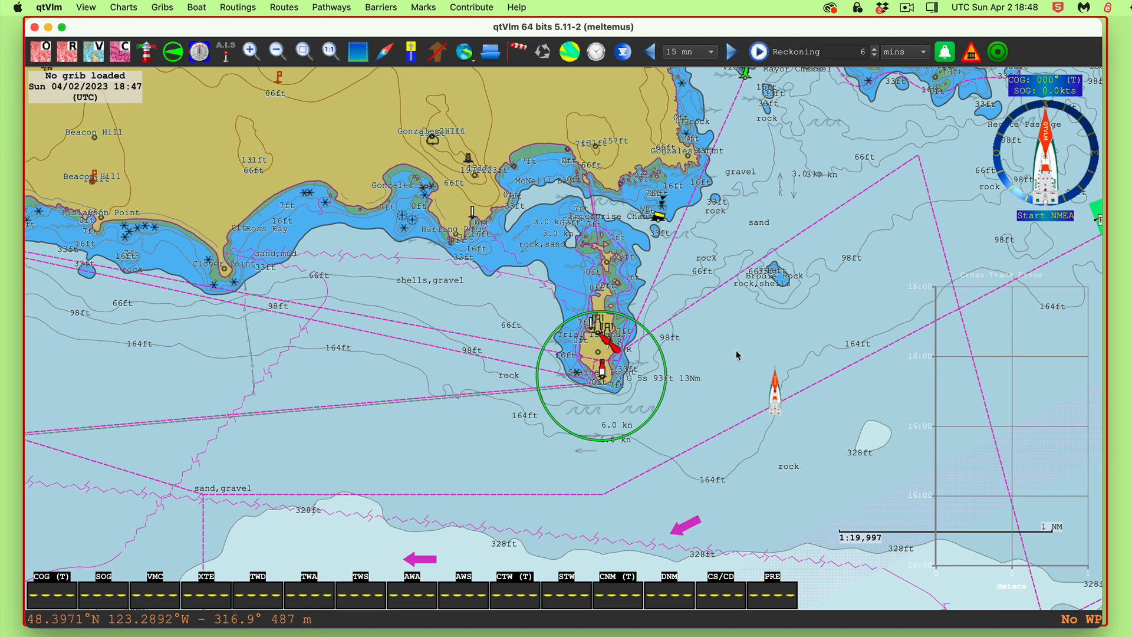
{"action": "left_click", "coordinate": [199, 52]}
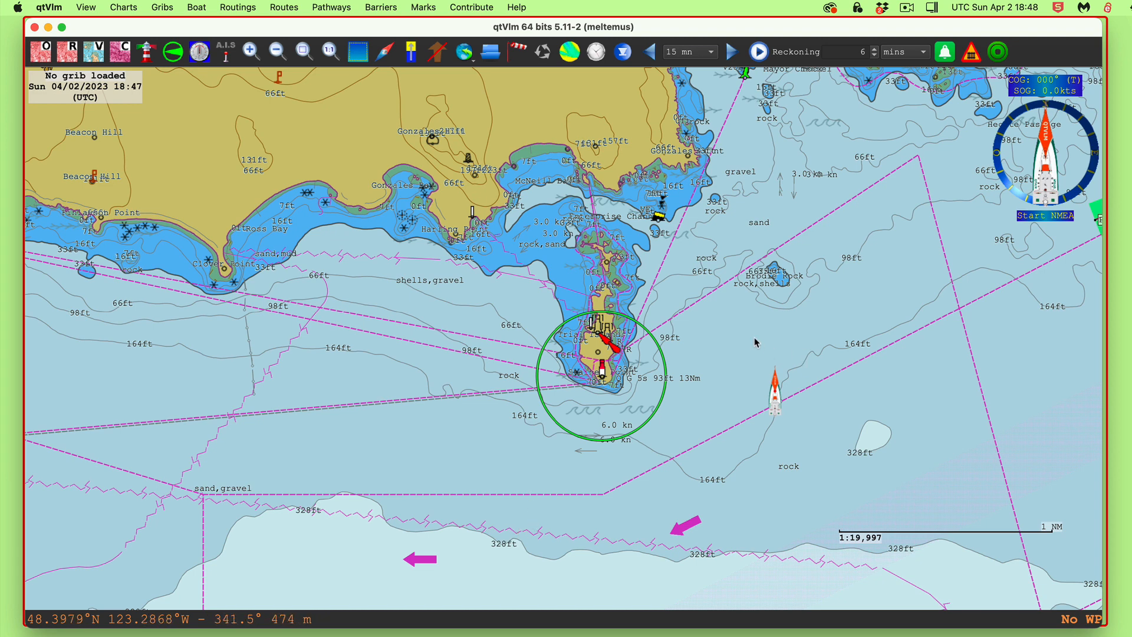
{"action": "left_click_drag", "start_coordinate": [754, 338], "coordinate": [679, 544]}
{"action": "left_click_drag", "start_coordinate": [773, 358], "coordinate": [778, 392]}
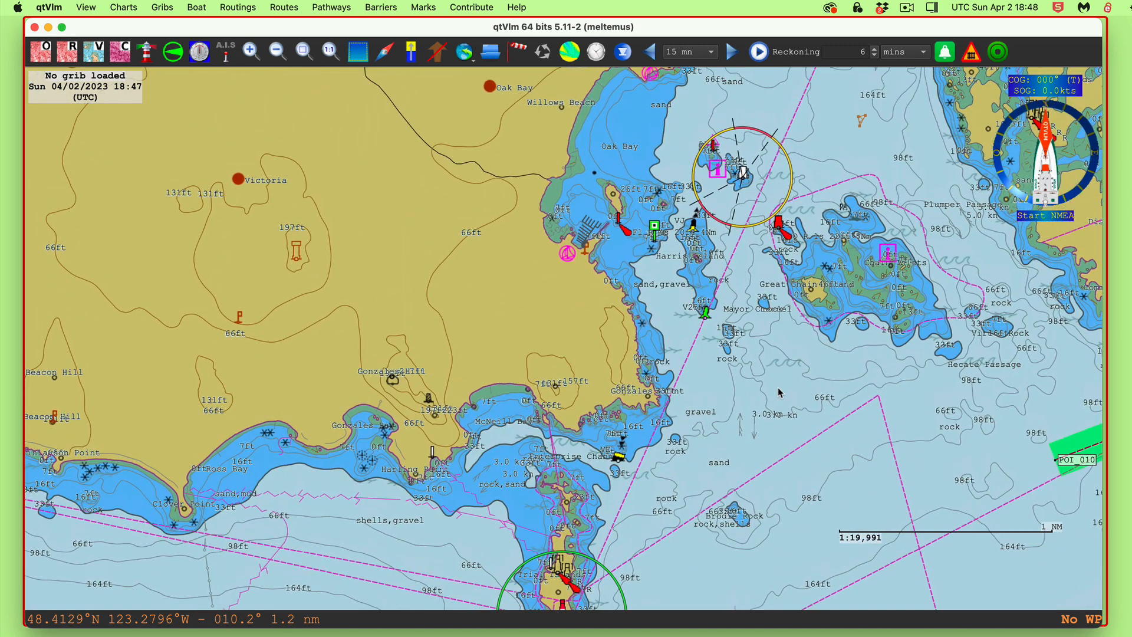
Open the 'to Victoria' pathway for editing with its settings unchanged
{"action": "left_click", "coordinate": [333, 8]}
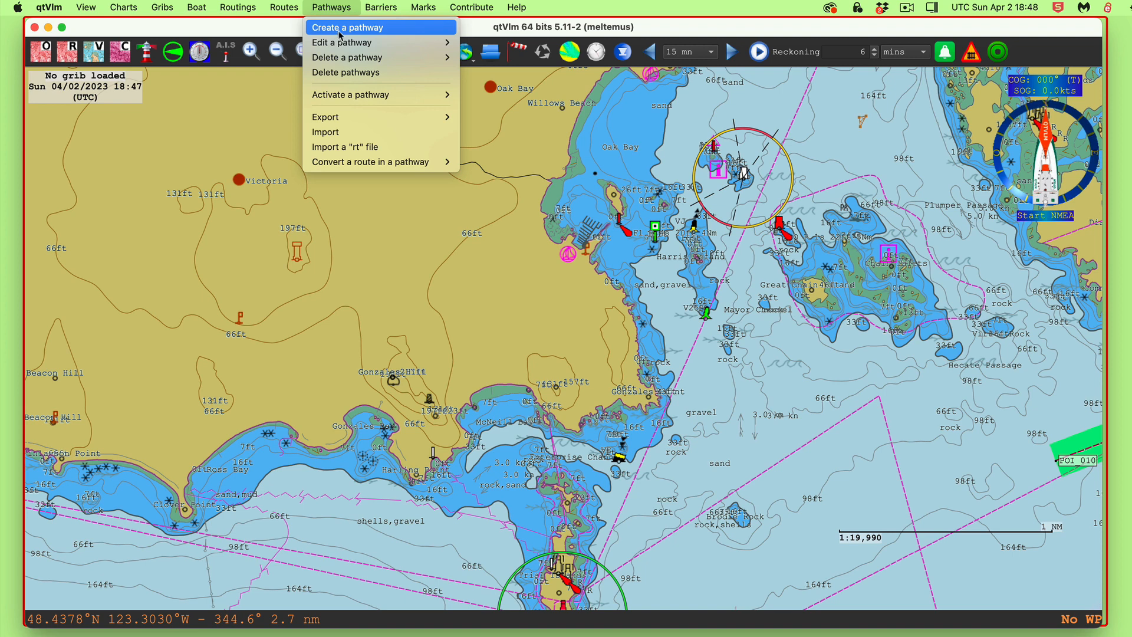
{"action": "mouse_move", "coordinate": [365, 42]}
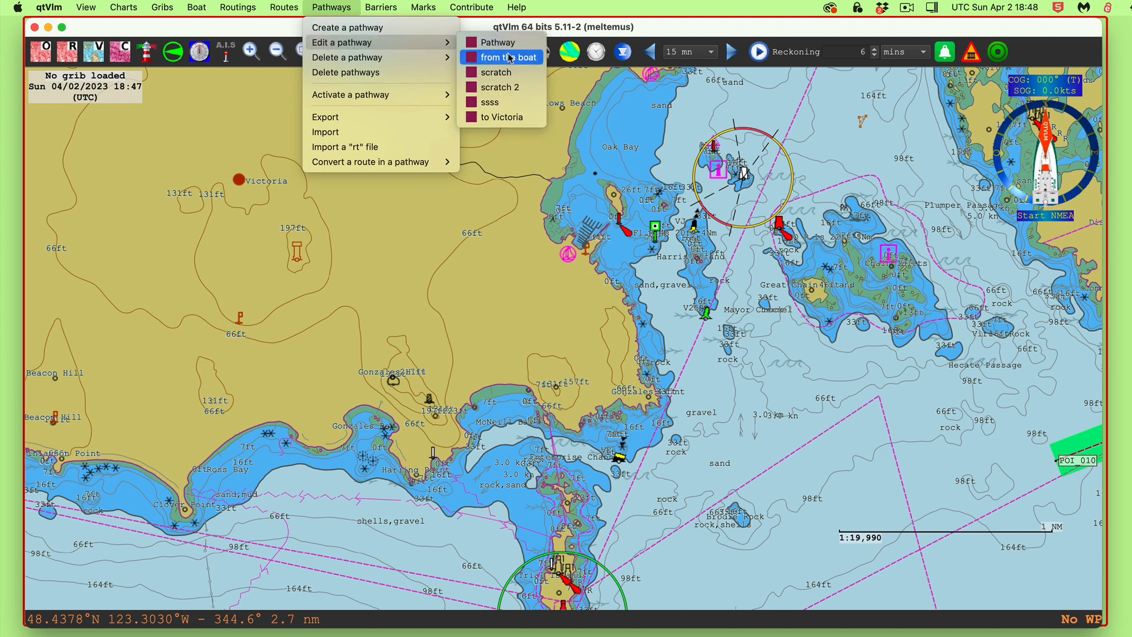
{"action": "left_click", "coordinate": [503, 120]}
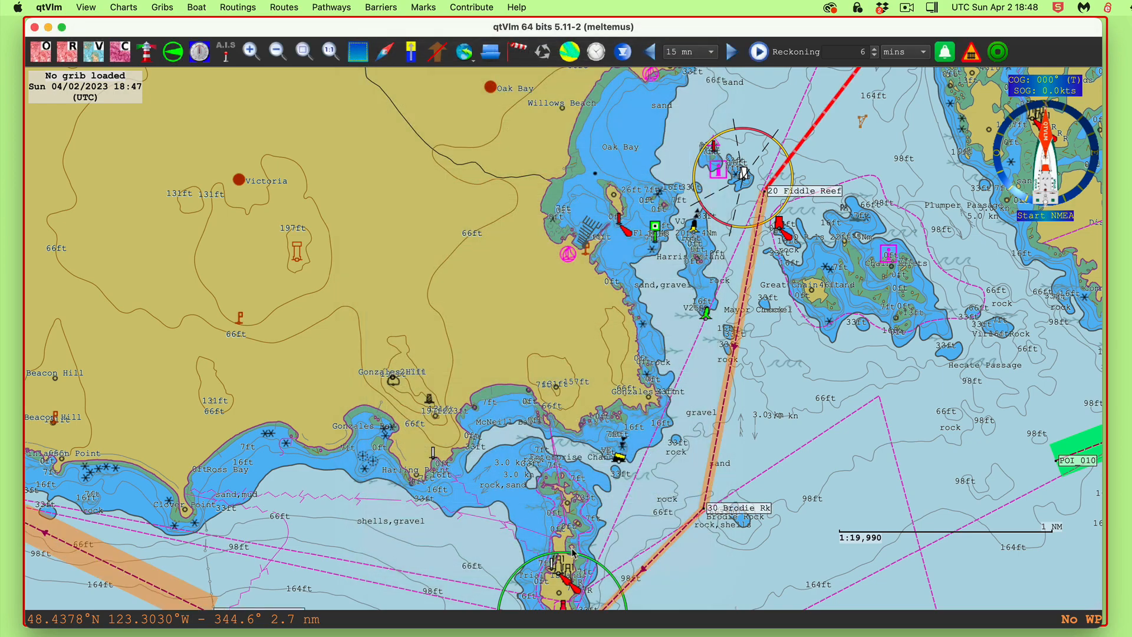
{"action": "left_click", "coordinate": [568, 544]}
Pan and zoom to the leg from 10 Baynes Channel past Jemmy Jones Island
{"action": "left_click_drag", "start_coordinate": [788, 283], "coordinate": [573, 520]}
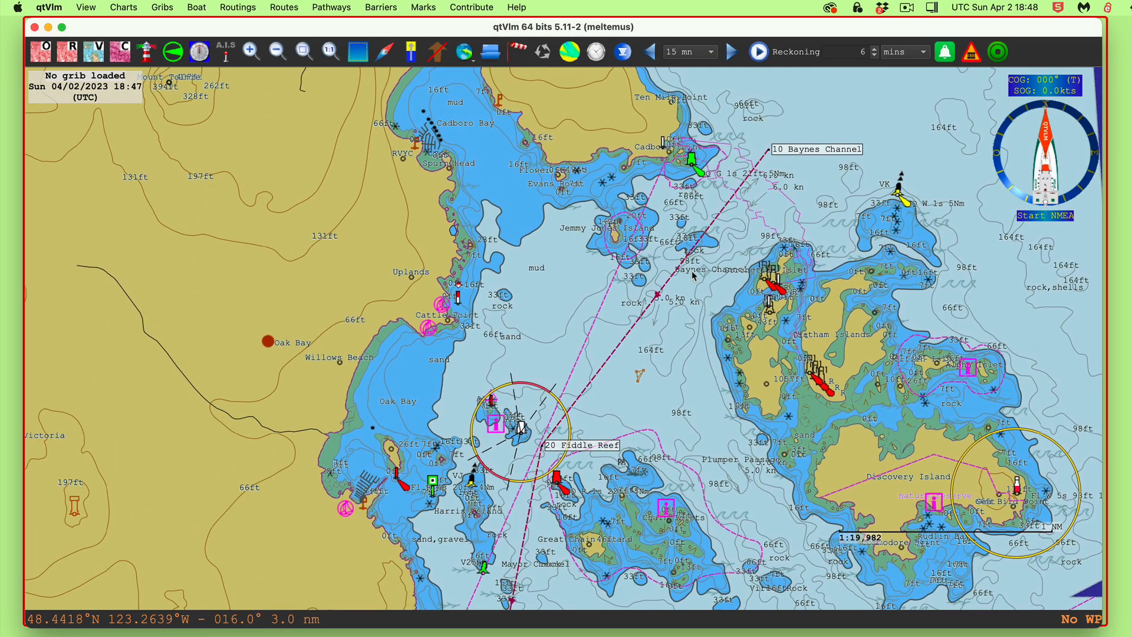
{"action": "left_click_drag", "start_coordinate": [694, 274], "coordinate": [654, 389]}
{"action": "scroll", "coordinate": [655, 371], "scroll_direction": "up", "scroll_amount": 1}
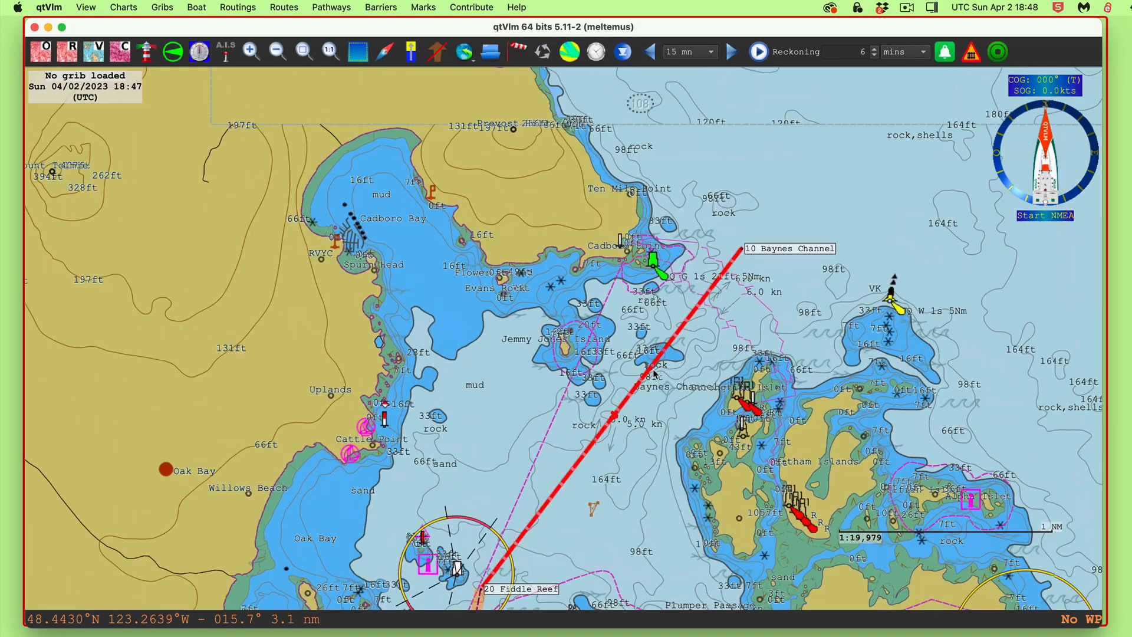
{"action": "scroll", "coordinate": [654, 373], "scroll_direction": "up", "scroll_amount": 2}
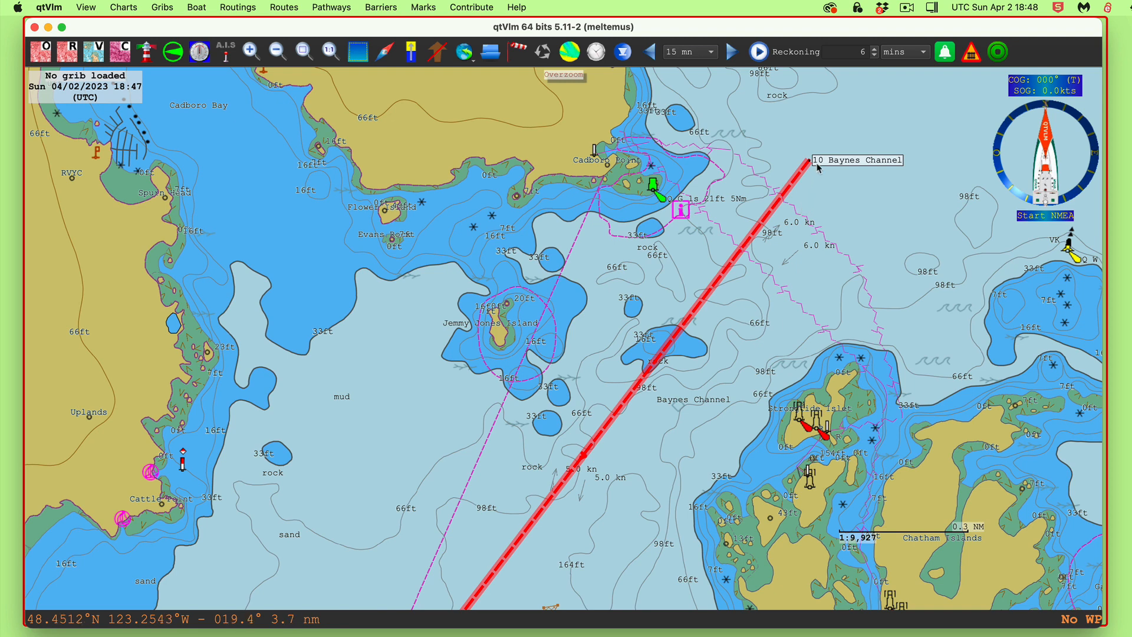
Insert a new point, 10 Baynes Channell, on the leg and drag it into Baynes Channel
{"action": "right_click", "coordinate": [652, 366]}
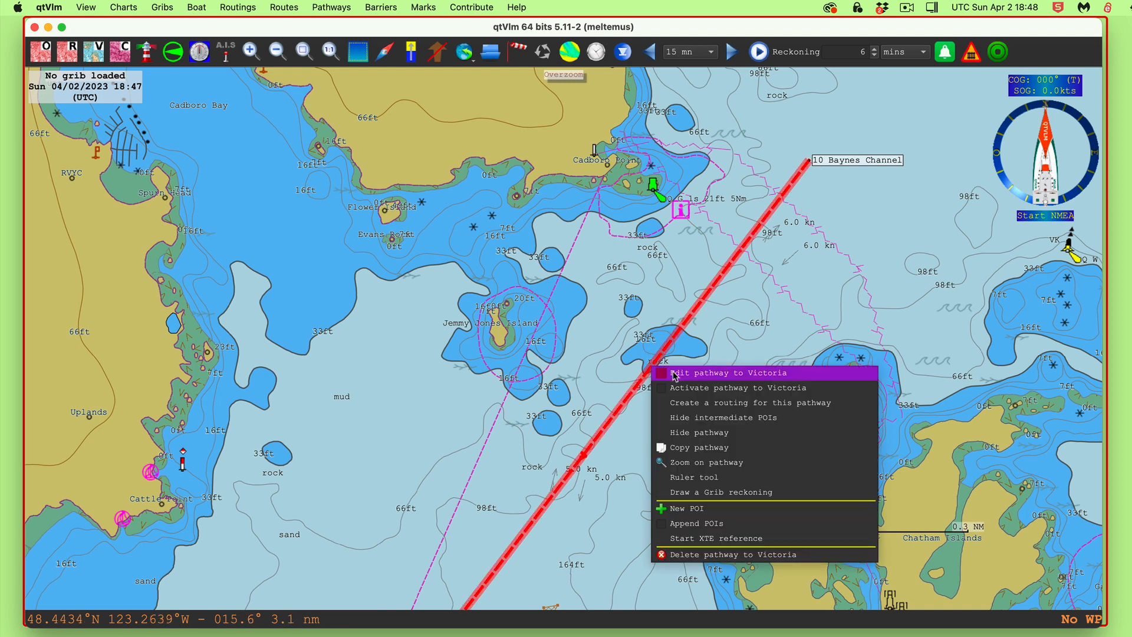
{"action": "left_click", "coordinate": [690, 510]}
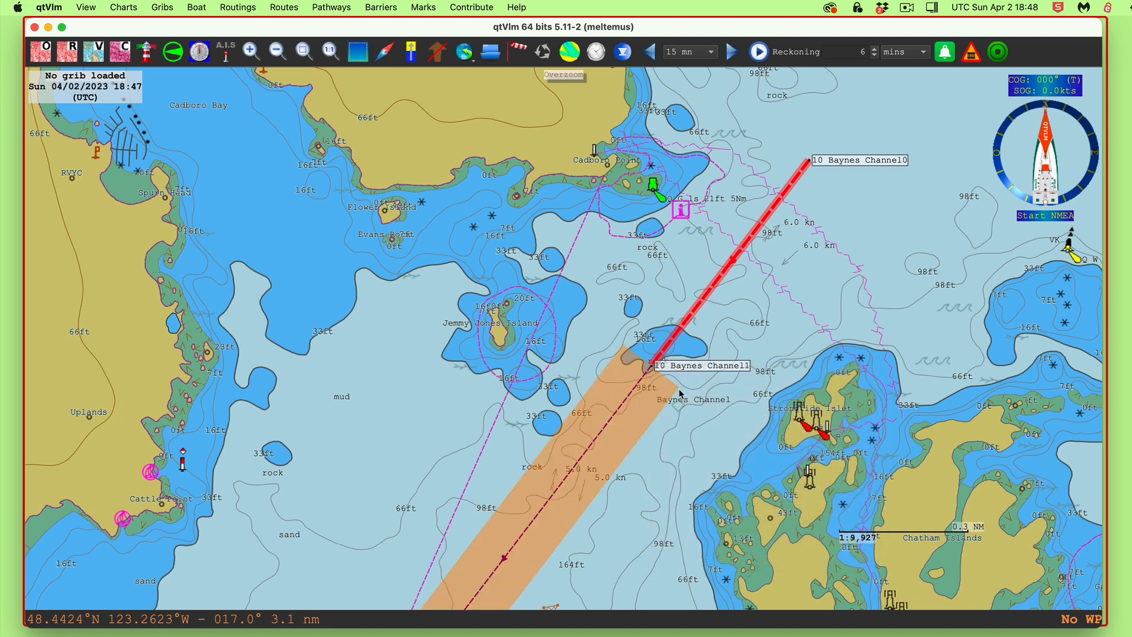
{"action": "left_click_drag", "start_coordinate": [660, 366], "coordinate": [754, 375]}
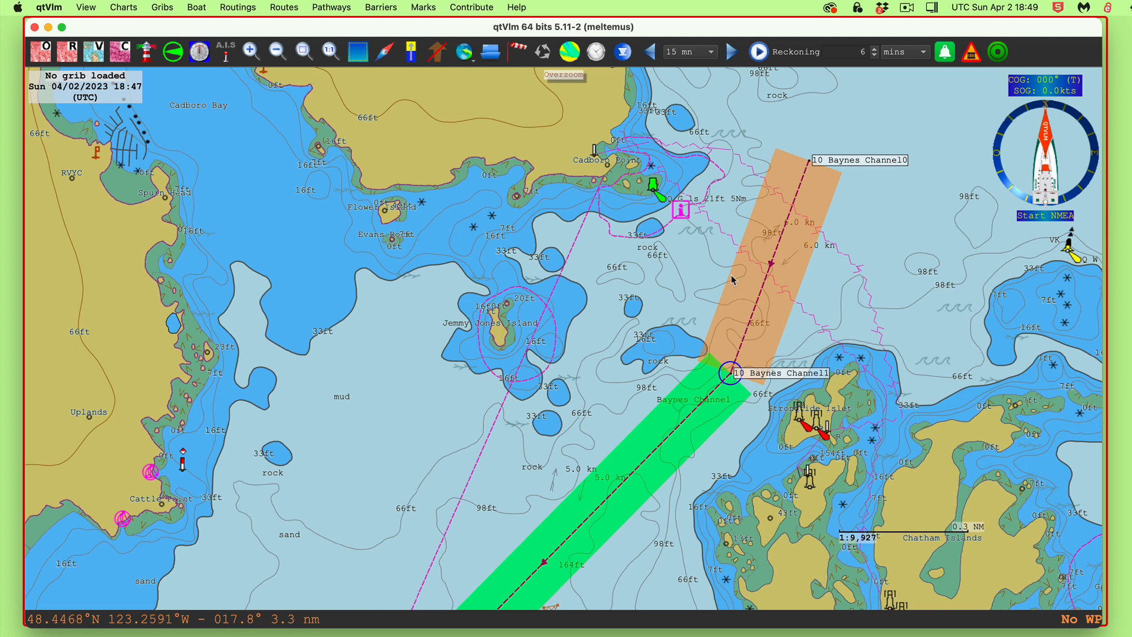
{"action": "left_click_drag", "start_coordinate": [736, 374], "coordinate": [748, 375]}
Pan and zoom out to the leg south of 20 Fiddle Reef past Chain Islets
{"action": "left_click_drag", "start_coordinate": [681, 511], "coordinate": [909, 182]}
{"action": "left_click_drag", "start_coordinate": [711, 389], "coordinate": [814, 77]}
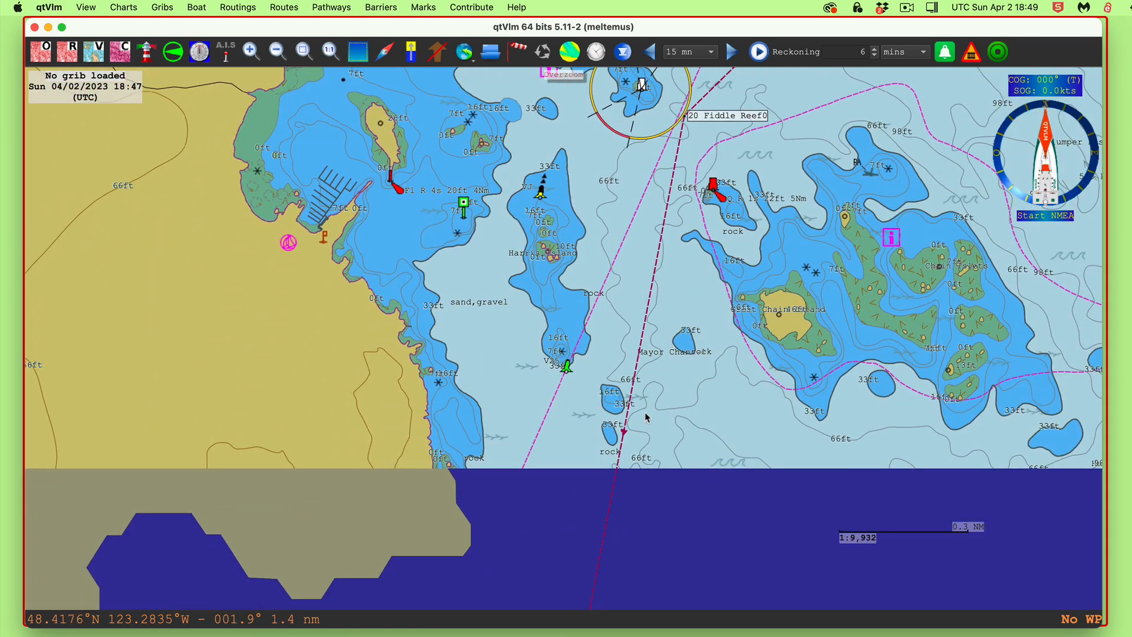
{"action": "scroll", "coordinate": [663, 425], "scroll_direction": "down", "scroll_amount": 3}
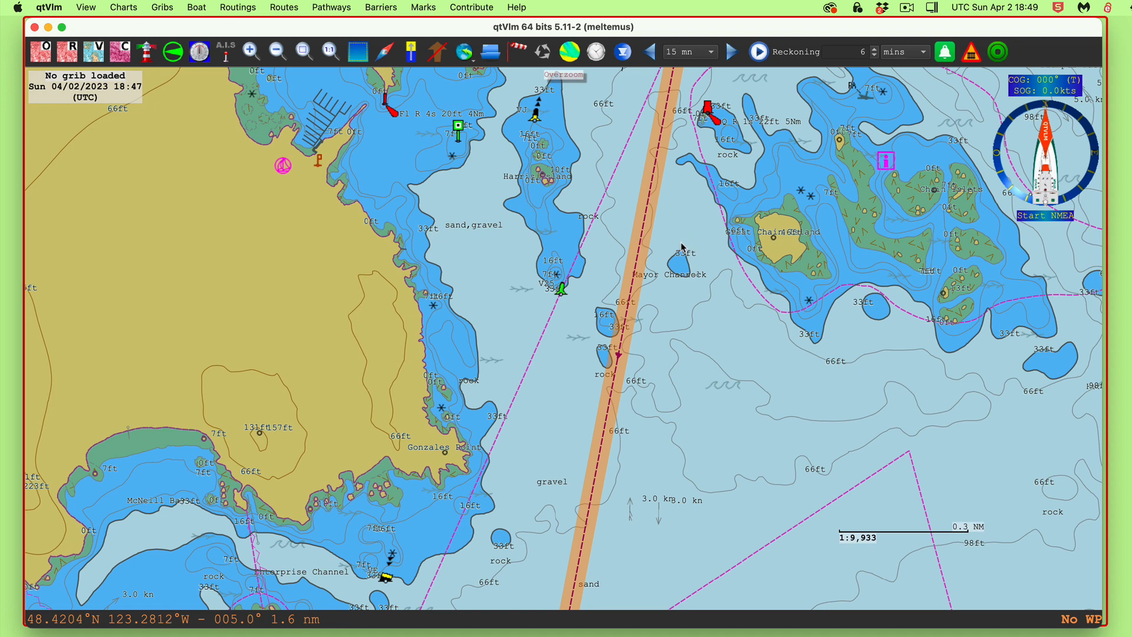
Insert new point 20 Fiddle Reef01 on the Fiddle Reef leg and shift it east
{"action": "right_click", "coordinate": [619, 354]}
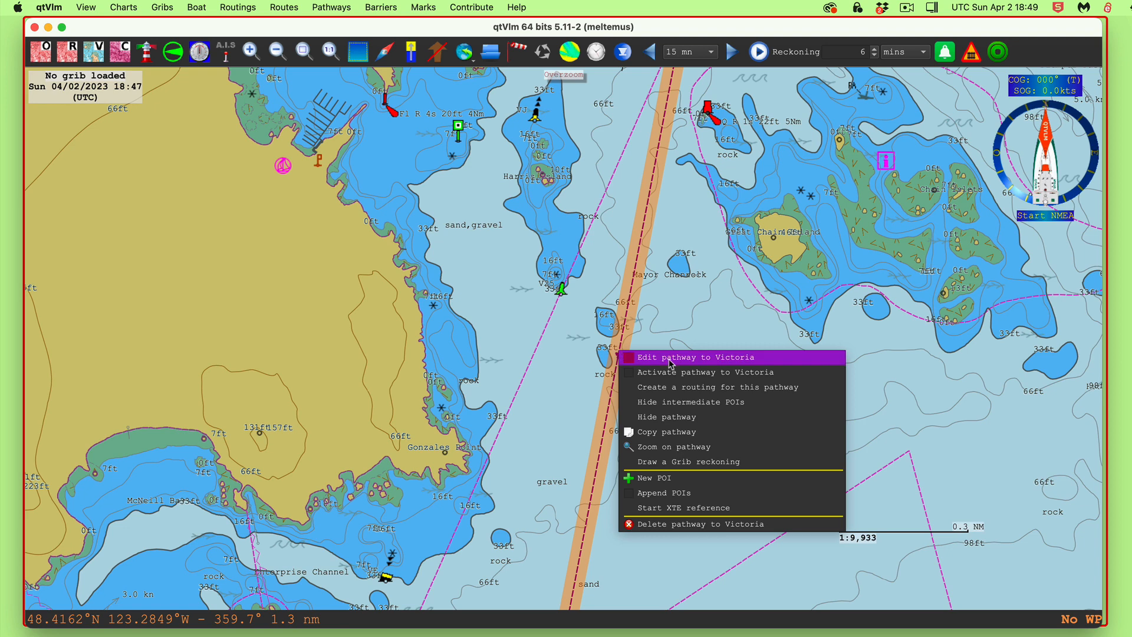
{"action": "left_click", "coordinate": [643, 478]}
{"action": "left_click_drag", "start_coordinate": [614, 348], "coordinate": [675, 352]}
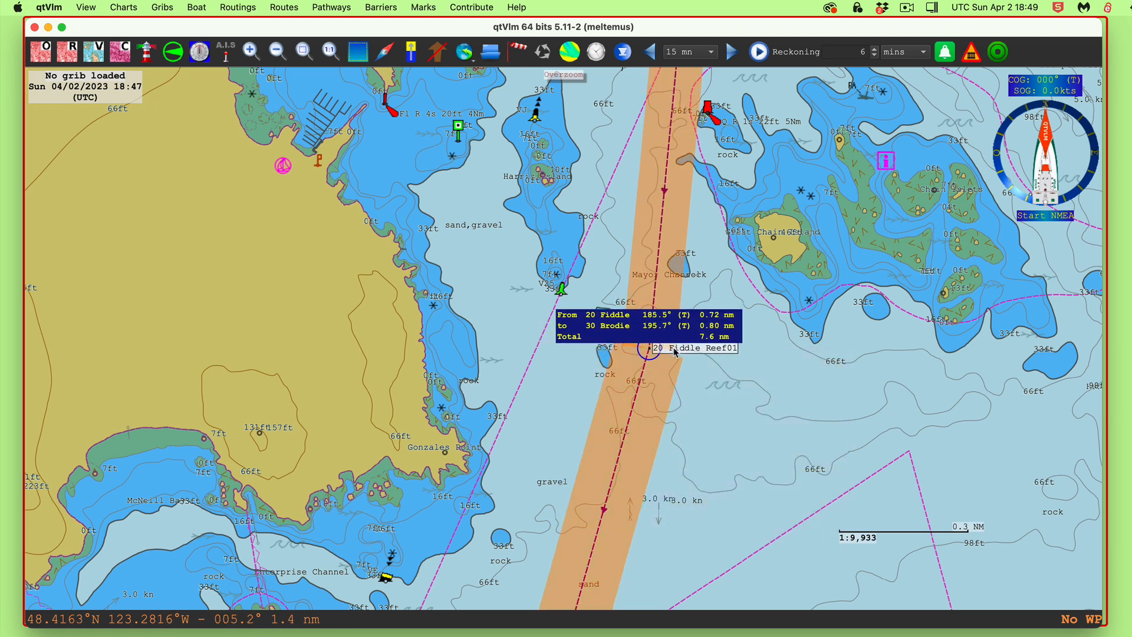
{"action": "left_click_drag", "start_coordinate": [767, 535], "coordinate": [783, 445]}
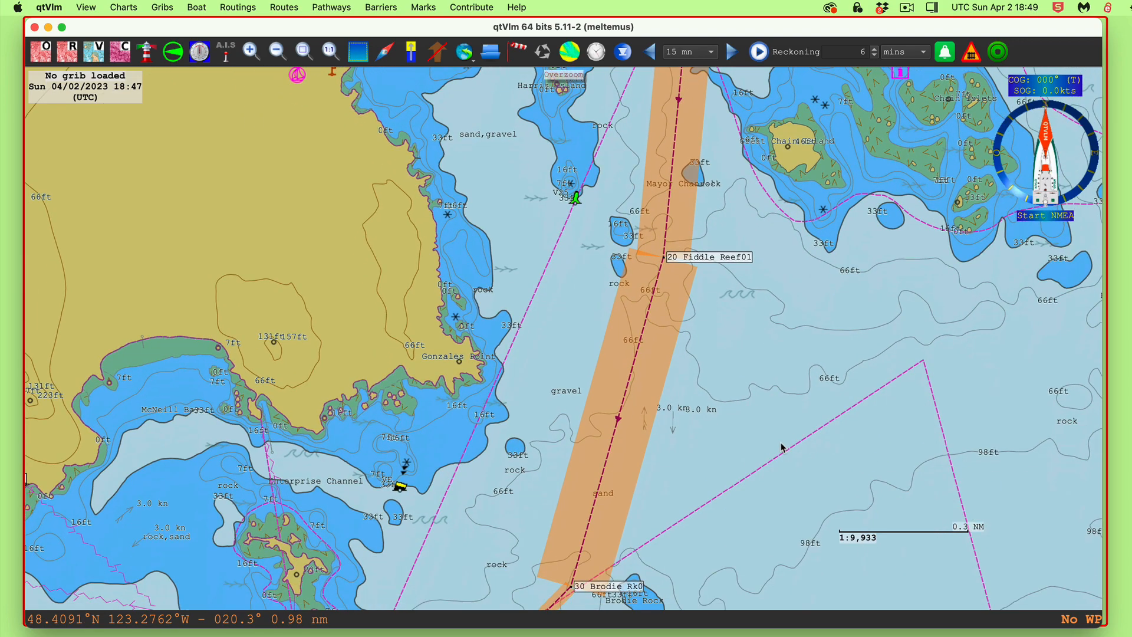
{"action": "left_click_drag", "start_coordinate": [698, 260], "coordinate": [723, 261]}
{"action": "left_click_drag", "start_coordinate": [732, 389], "coordinate": [806, 115]}
Nudge 40 strains Point0 slightly south to sit just off Trial Islands' southern tip
{"action": "left_click_drag", "start_coordinate": [452, 532], "coordinate": [578, 374]}
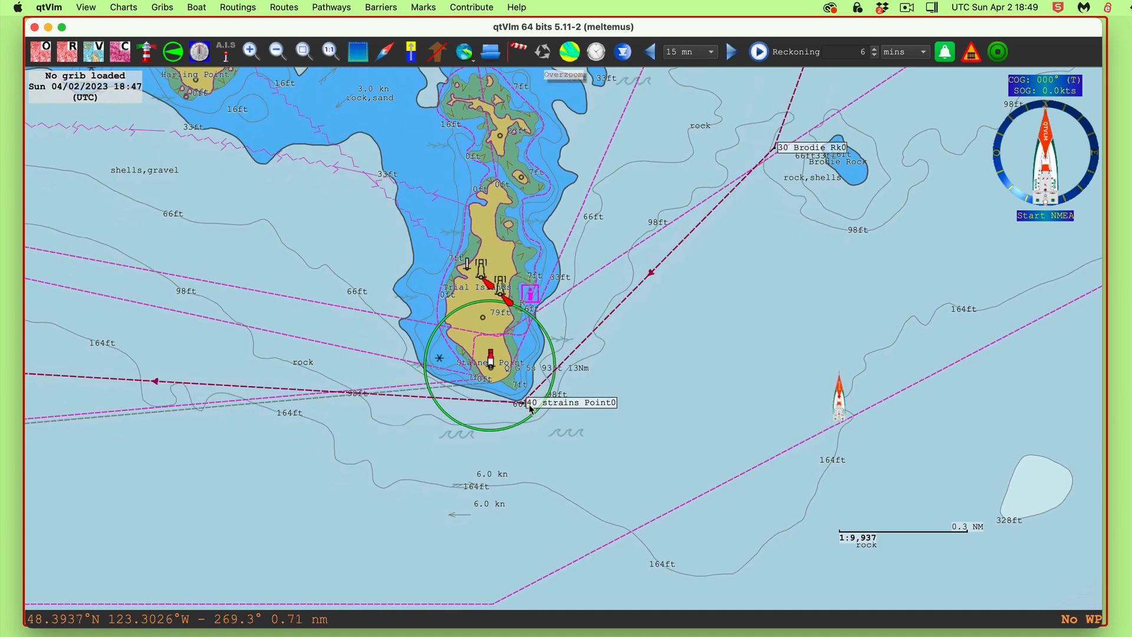
{"action": "left_click_drag", "start_coordinate": [544, 408], "coordinate": [561, 453]}
{"action": "left_click_drag", "start_coordinate": [670, 519], "coordinate": [728, 405]}
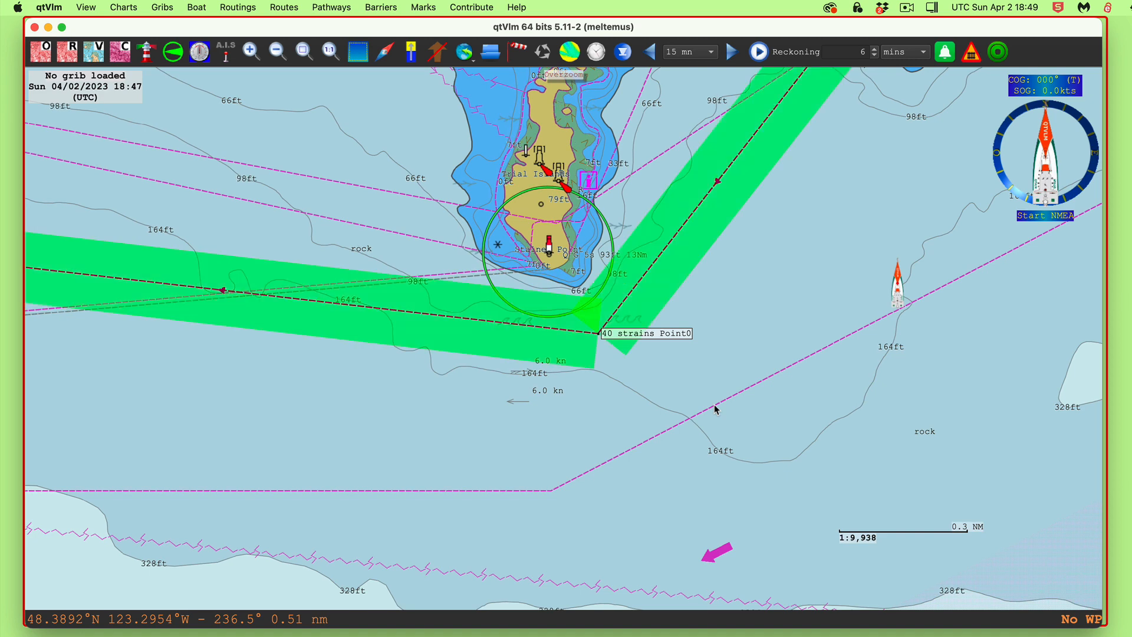
{"action": "right_click", "coordinate": [698, 209]}
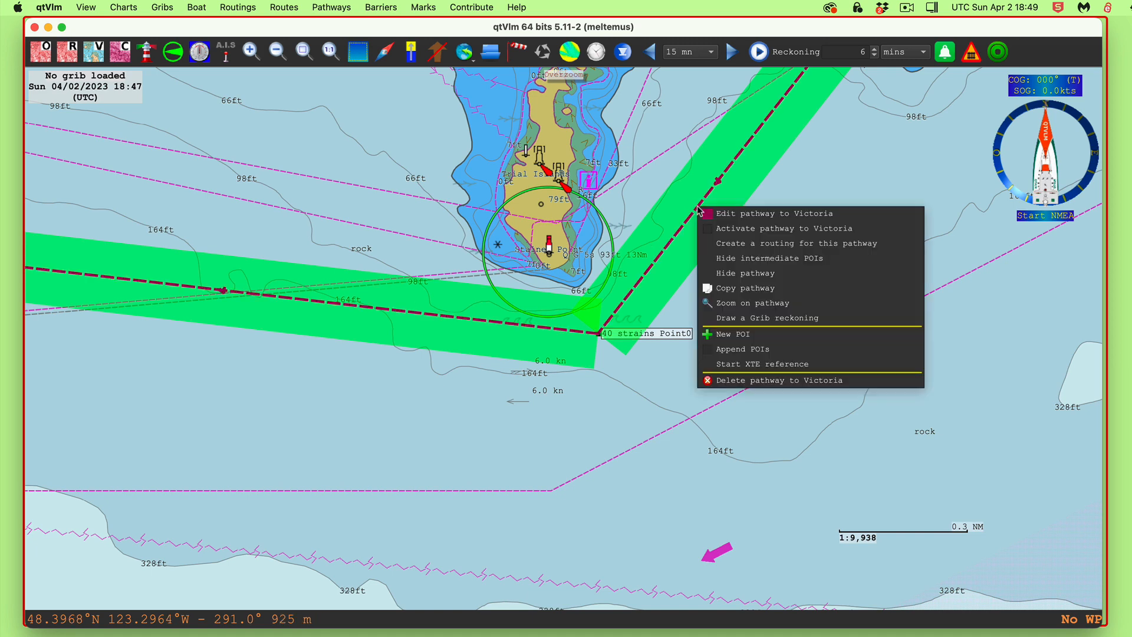
{"action": "left_click", "coordinate": [768, 213]}
{"action": "left_click", "coordinate": [531, 83]}
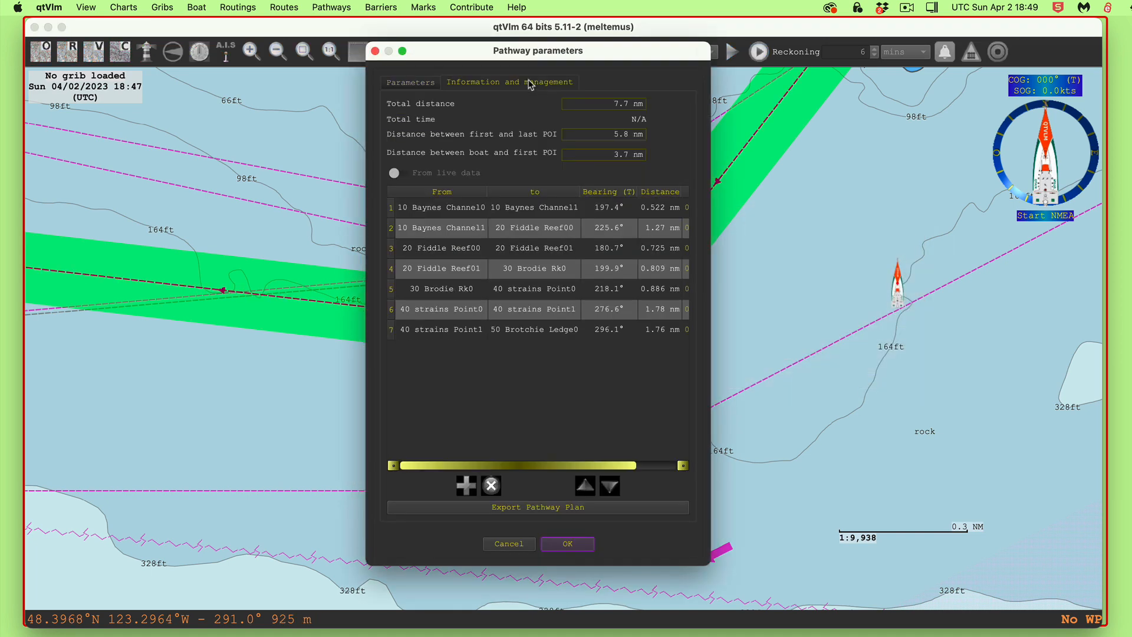
{"action": "double_click", "coordinate": [711, 337]}
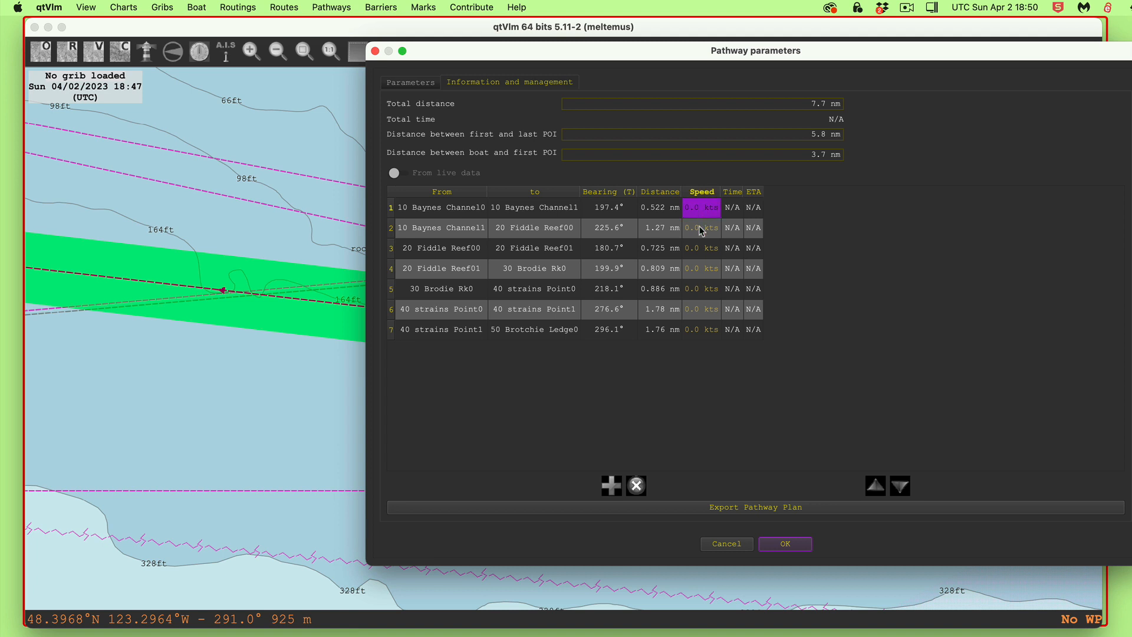
{"action": "left_click", "coordinate": [698, 270]}
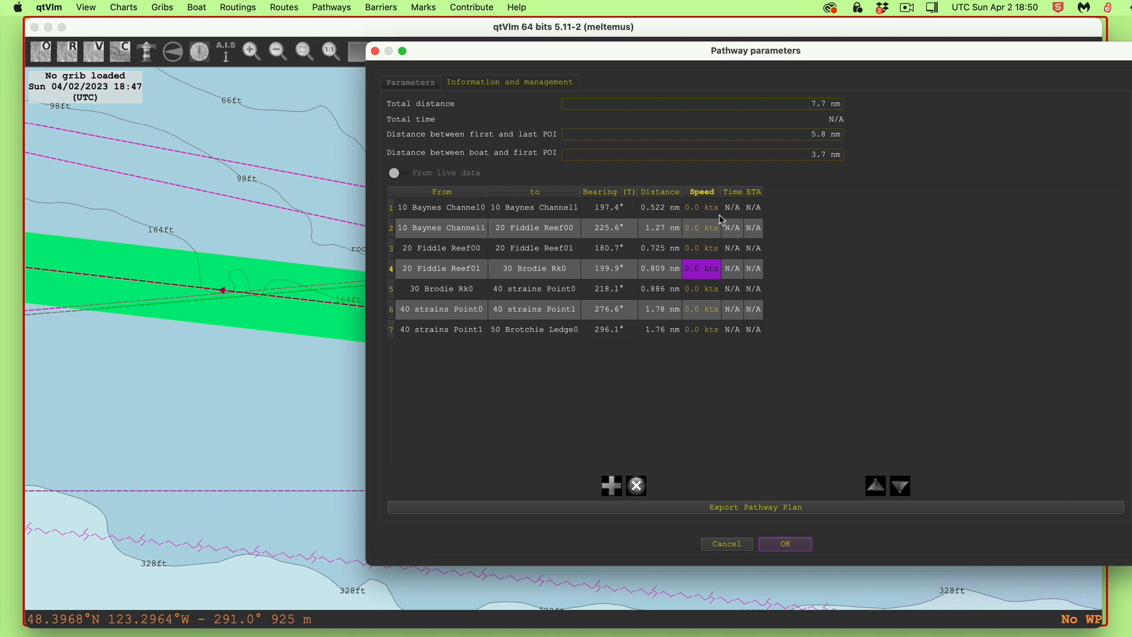
{"action": "left_click", "coordinate": [727, 544]}
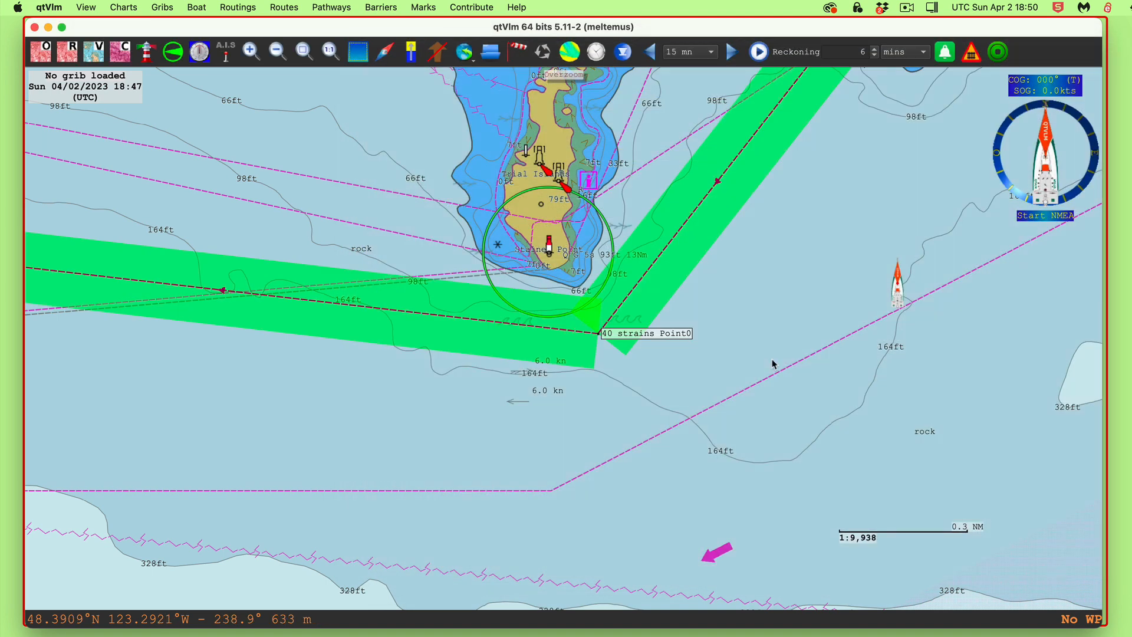